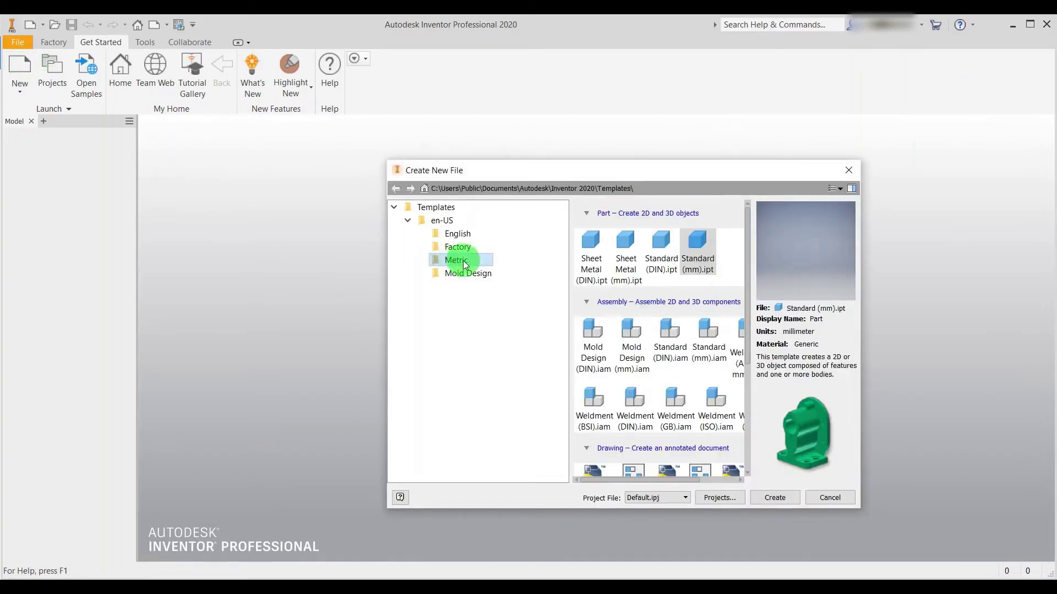
- Create a new metric part from the Standard (mm).ipt template and start a 2D sketch on the YZ plane
click(704, 267)
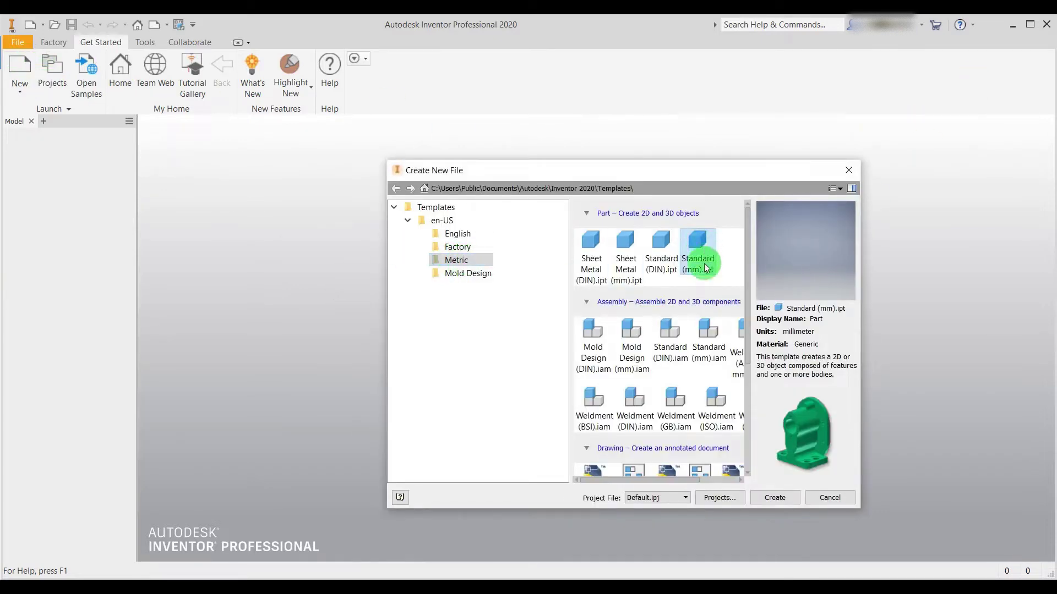
click(775, 497)
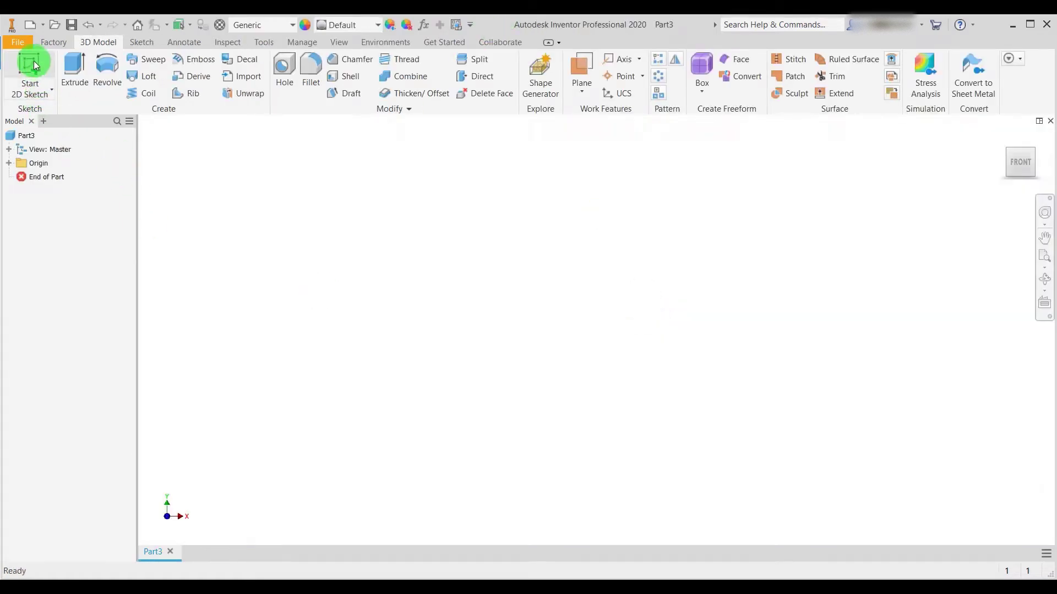
click(33, 64)
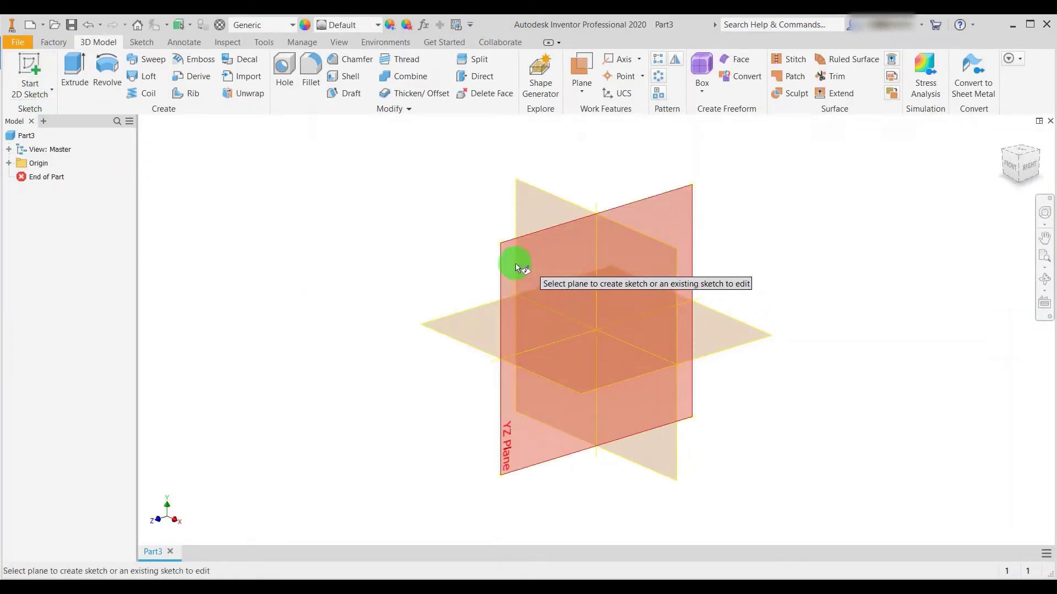
click(517, 268)
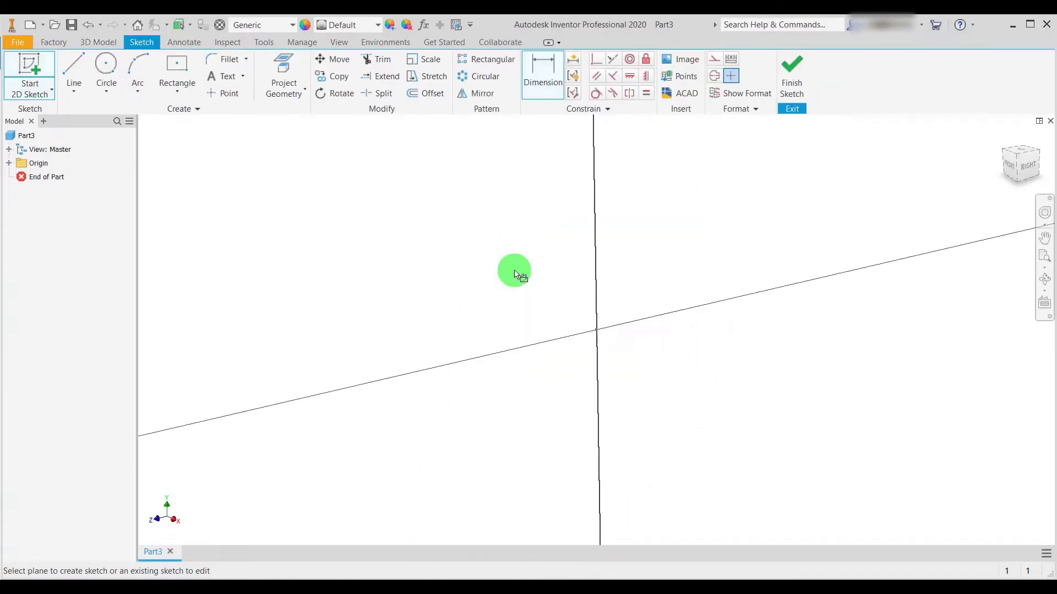
- Sketch a two-point center rectangle about 23 mm wide, centered on the origin
click(176, 88)
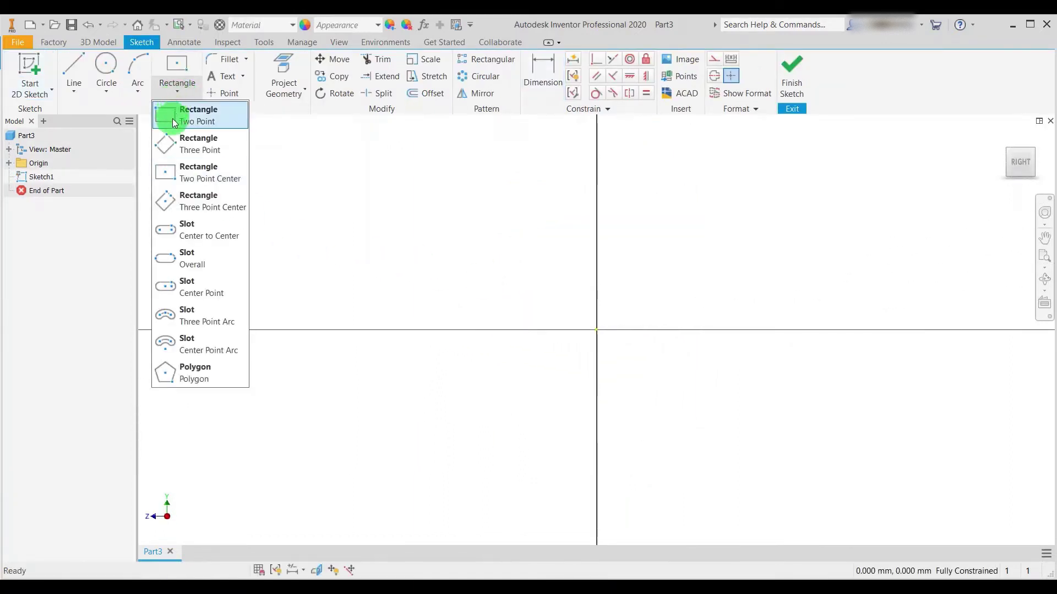
click(209, 172)
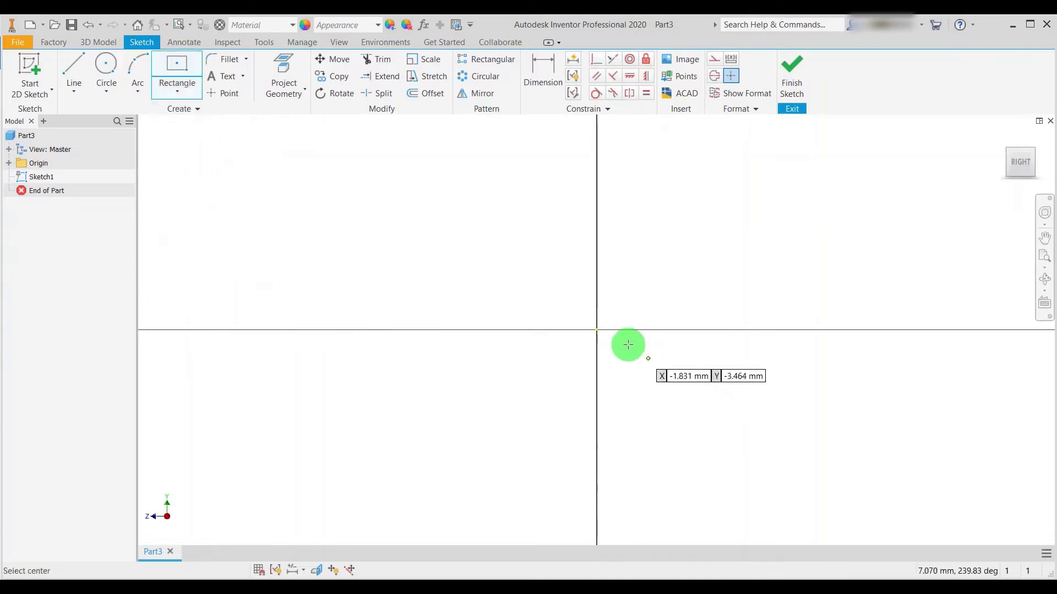
click(595, 330)
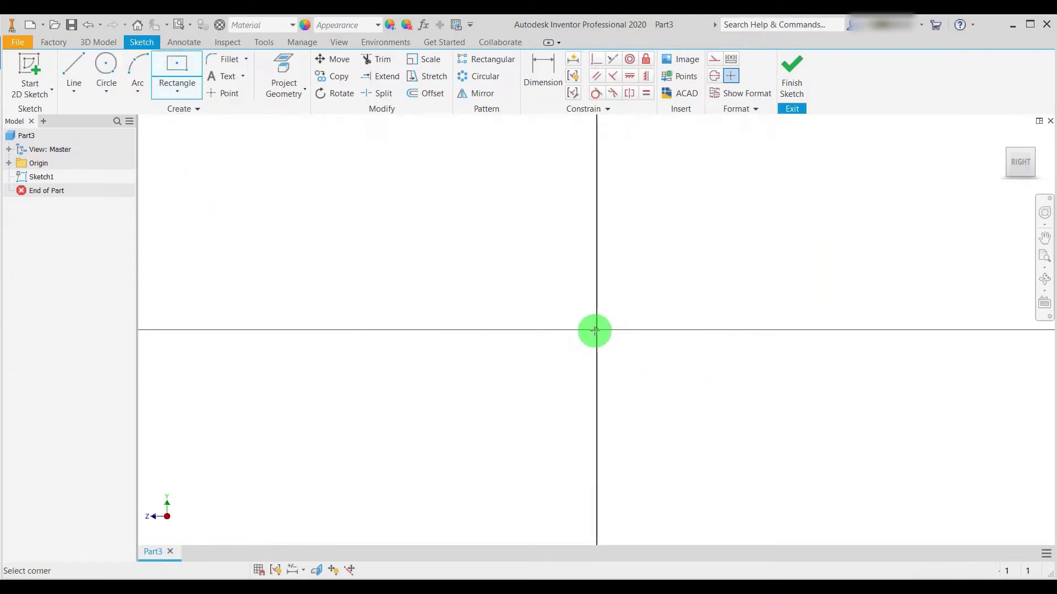
click(737, 254)
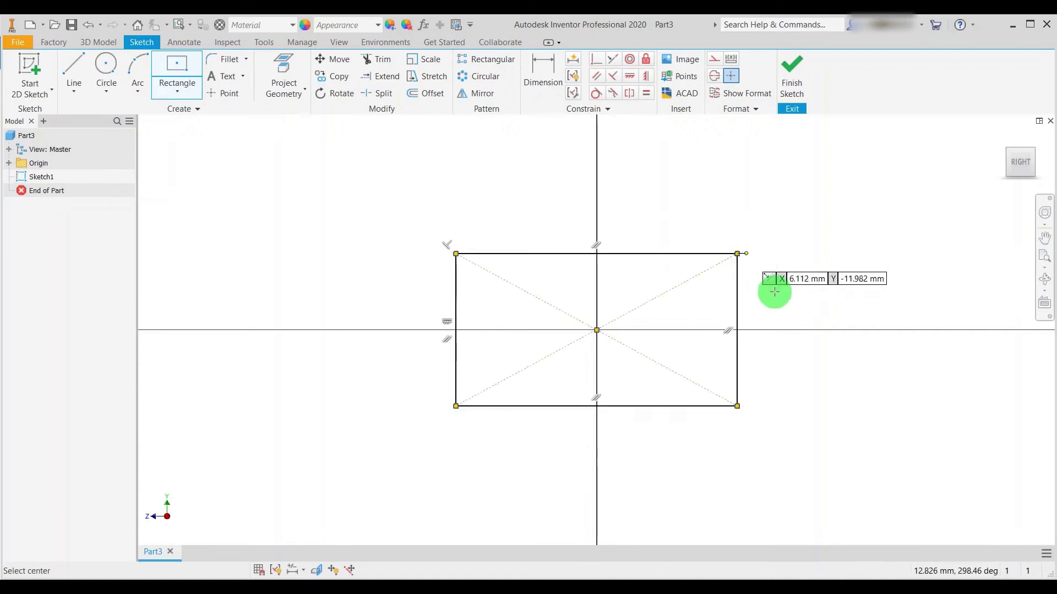
- Check the overall length in the reference drawing 20.JPG and dimension the rectangle's width as 94 mm
key(alt+Tab)
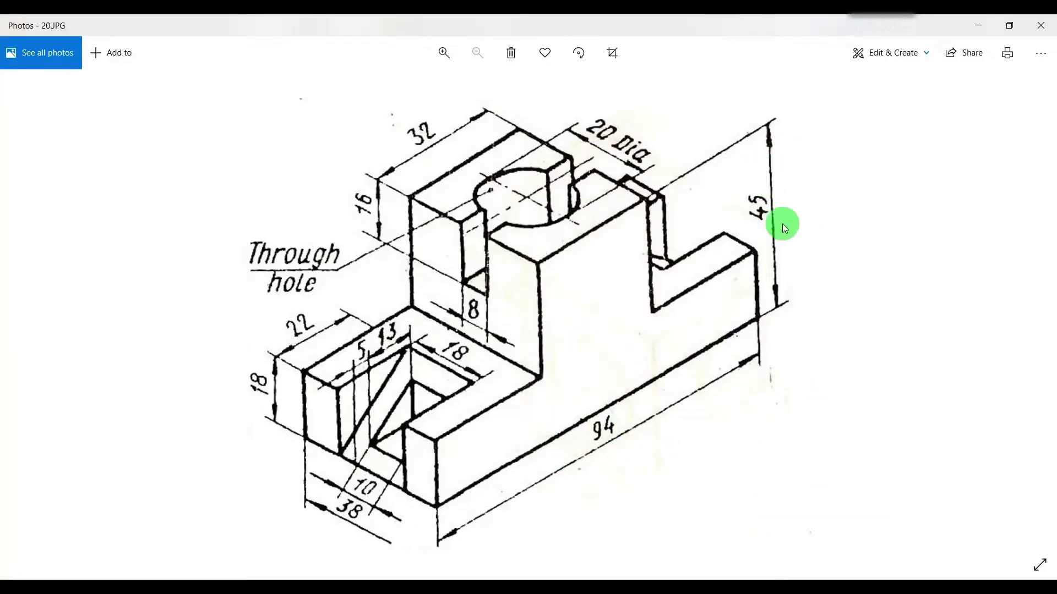
key(alt+Tab)
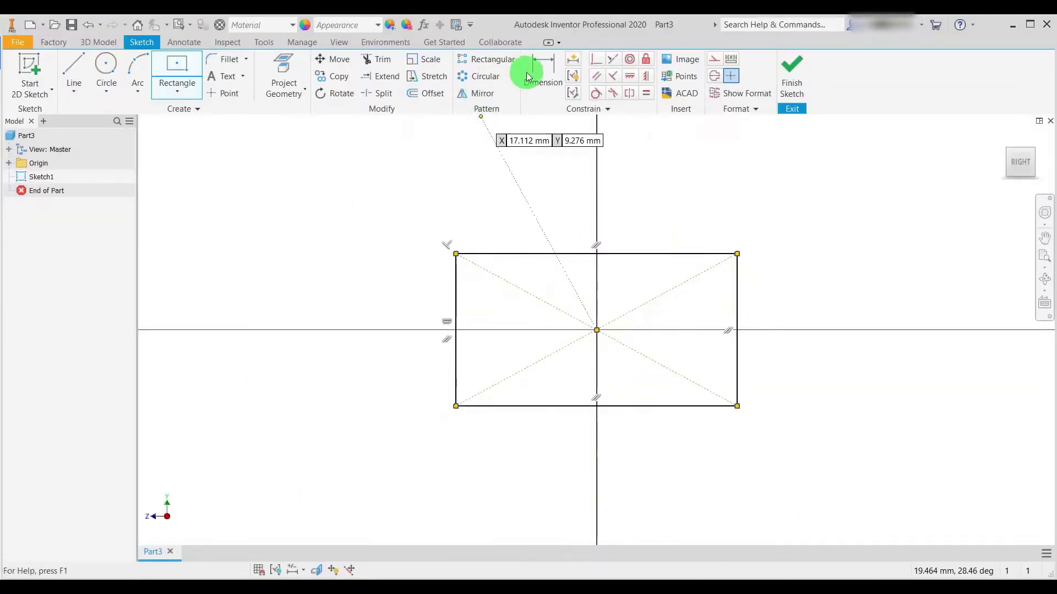
click(540, 76)
click(656, 412)
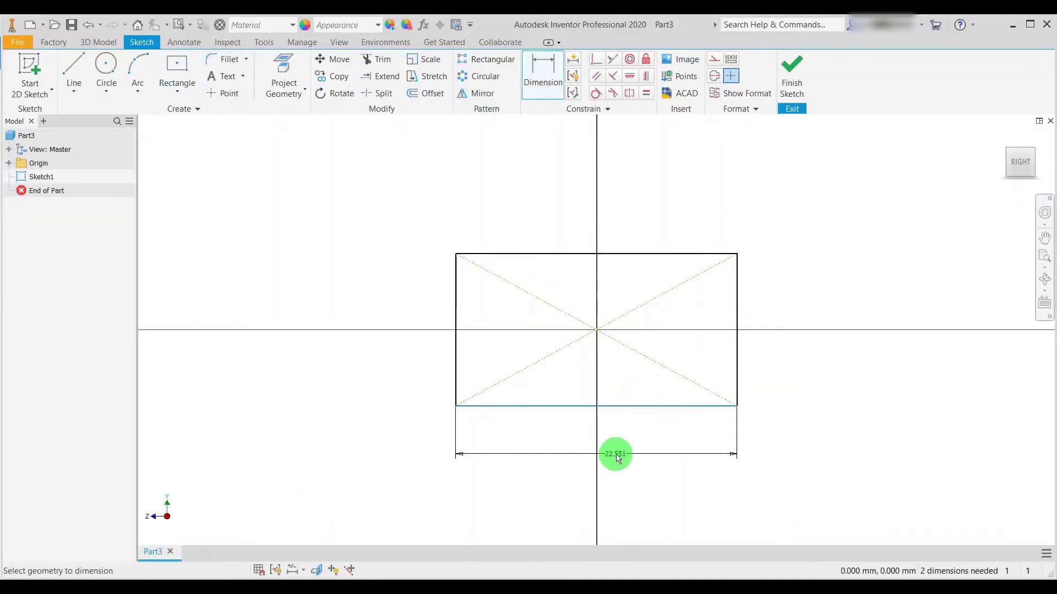
click(620, 464)
text(90)
key(Return)
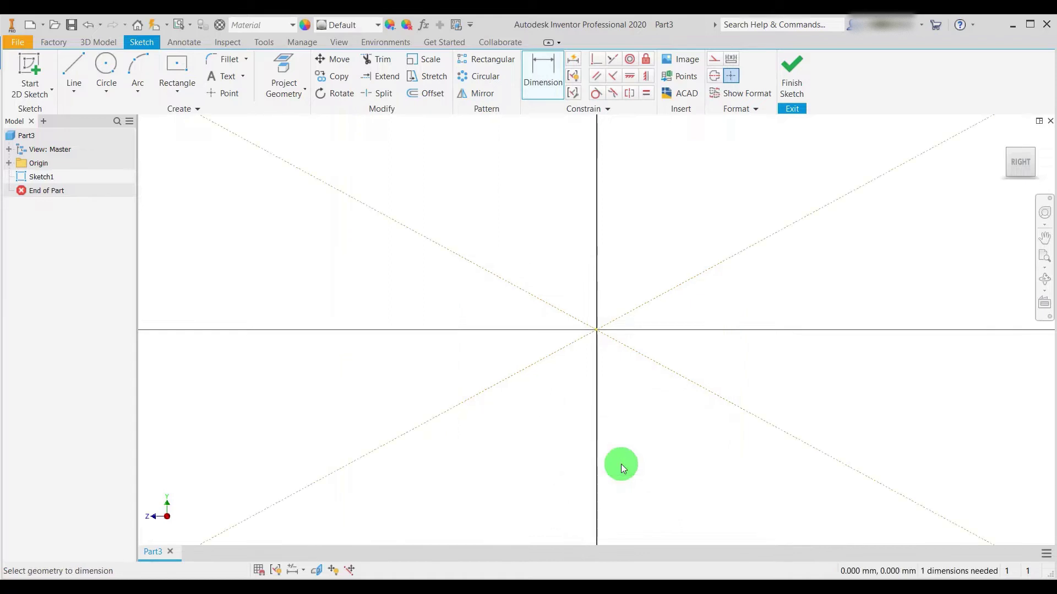
- Dimension the rectangle's height as 45 mm
scroll(596, 436, down, 4)
scroll(880, 434, down, 5)
scroll(818, 405, up, 5)
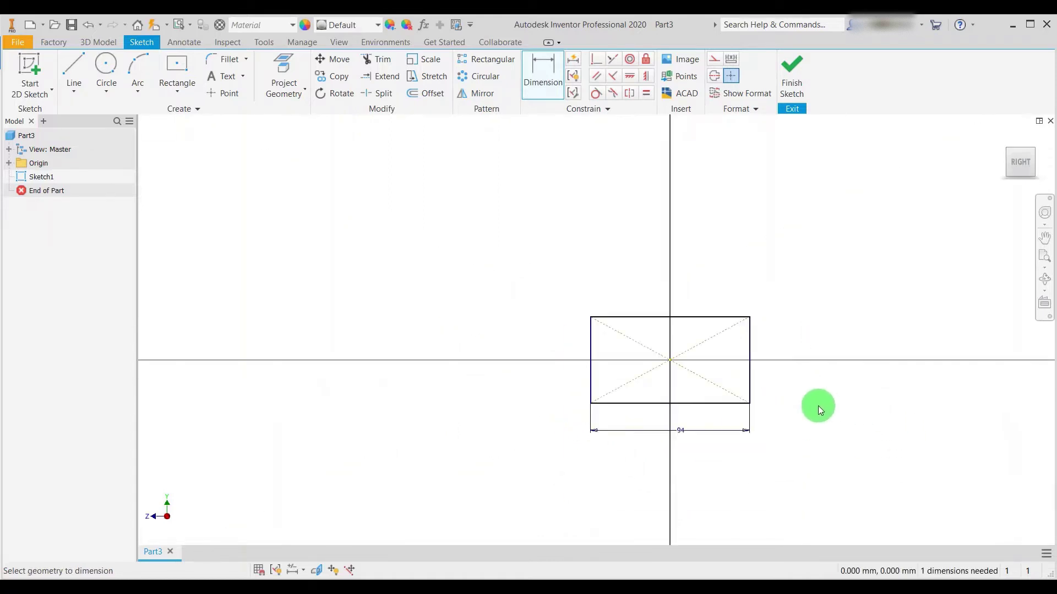
click(688, 288)
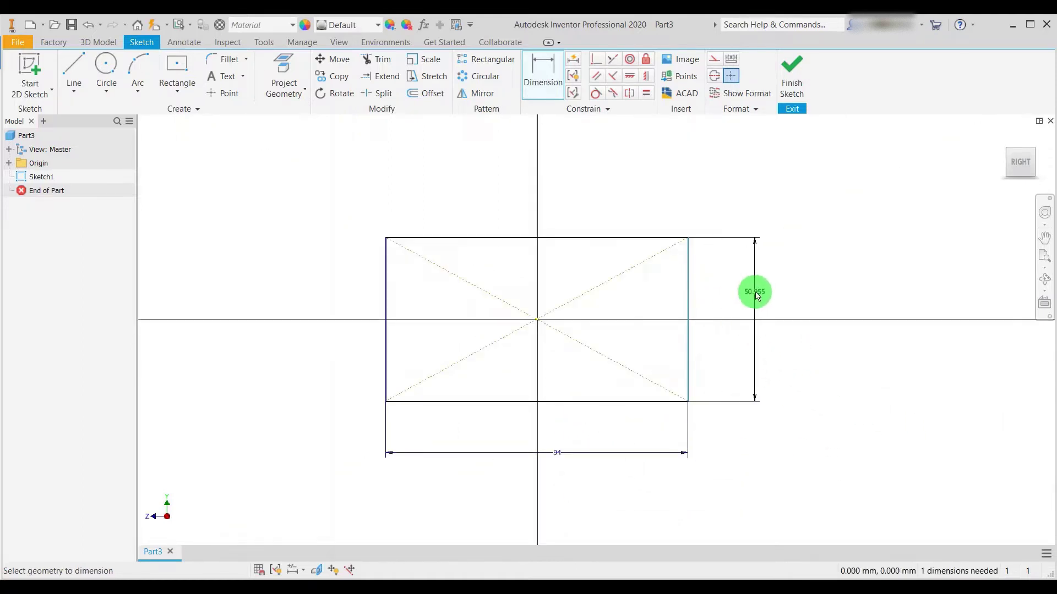
click(754, 292)
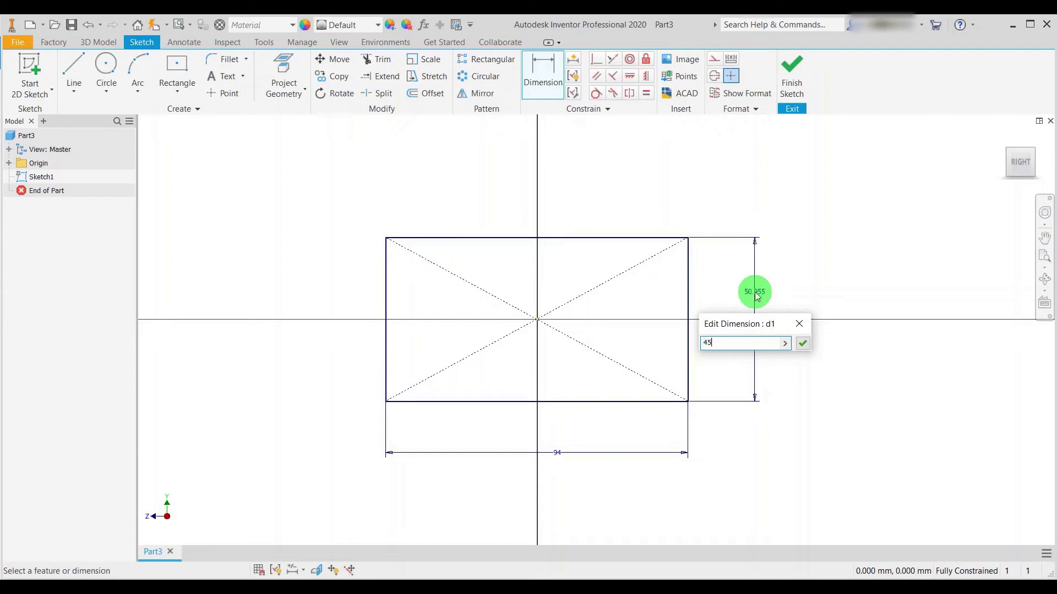
key(Return)
- Consult the reference drawing, then sketch the left notch with a horizontal line about 34 mm long and a vertical line about 35 mm up to the top edge
scroll(600, 346, up, 3)
scroll(544, 350, down, 4)
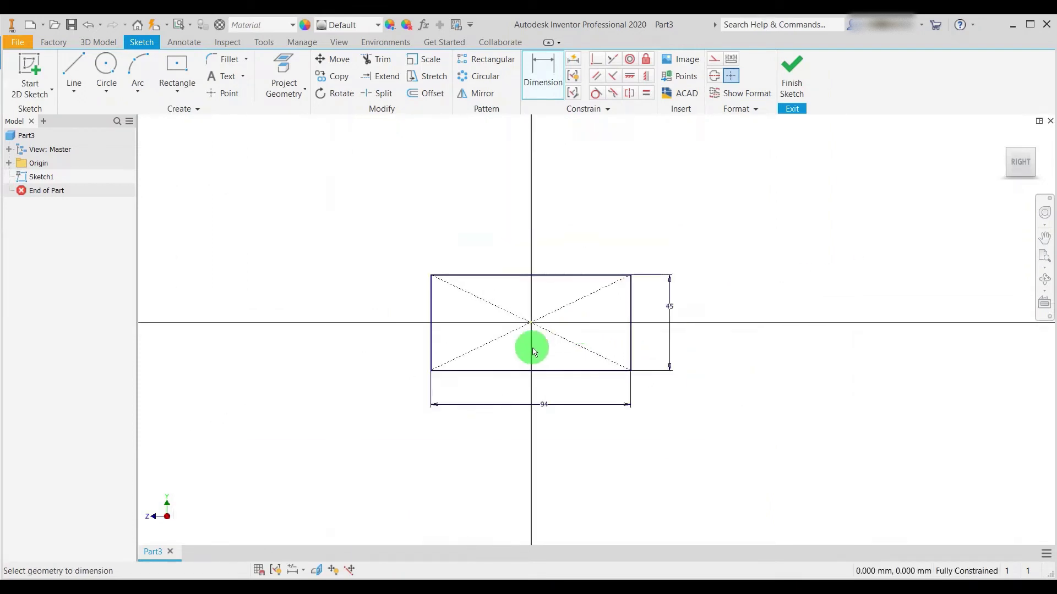
scroll(507, 371, up, 3)
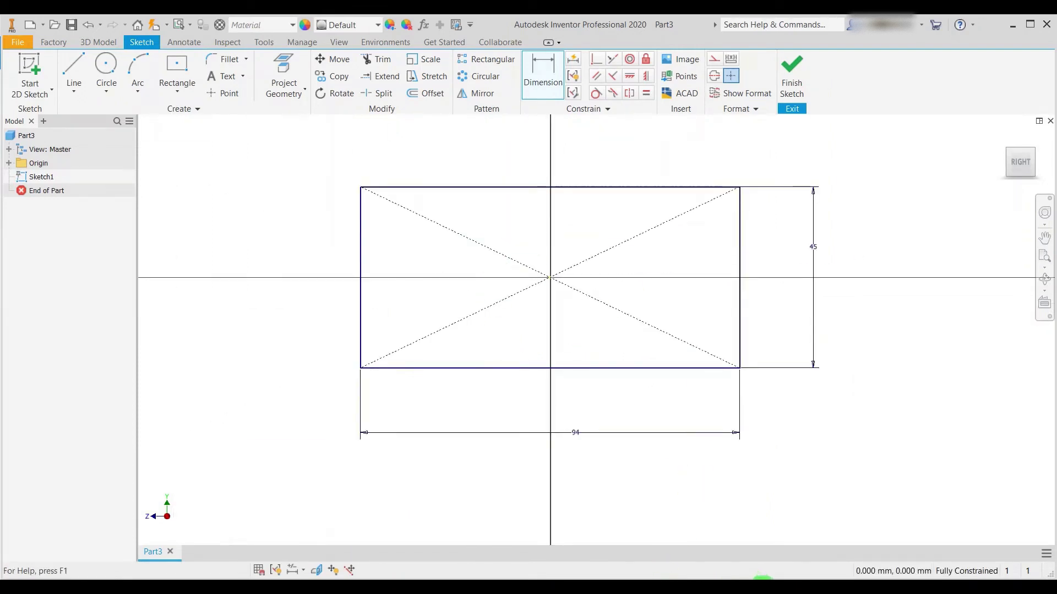
click(735, 573)
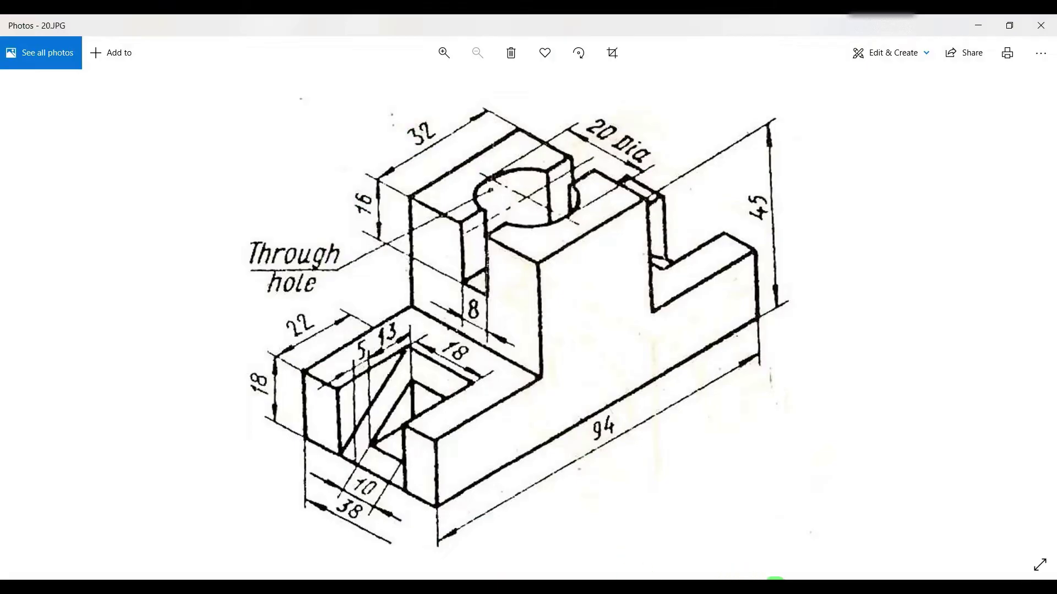
click(740, 577)
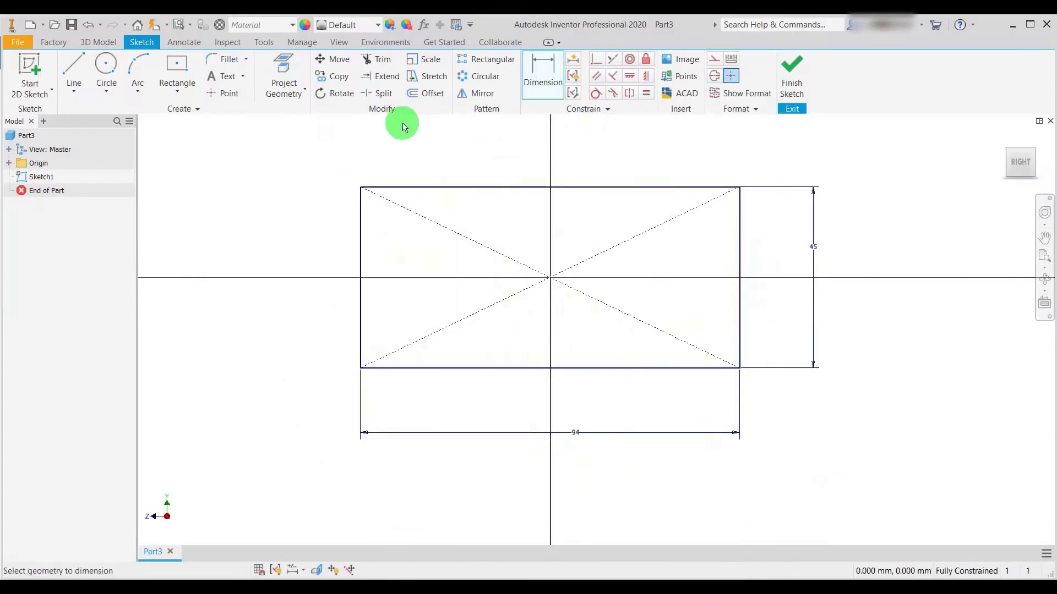
click(71, 66)
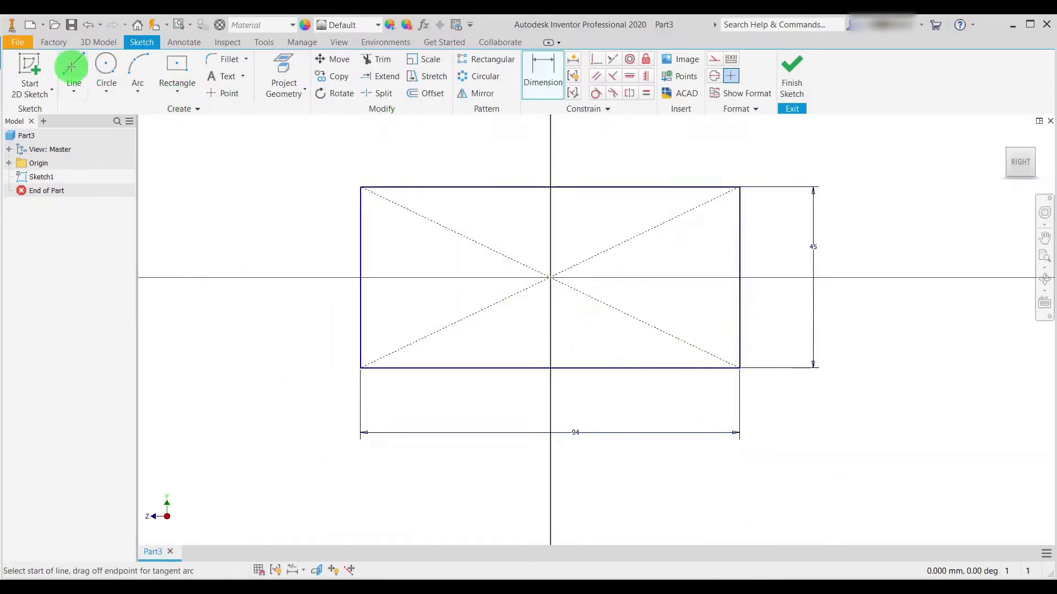
click(361, 326)
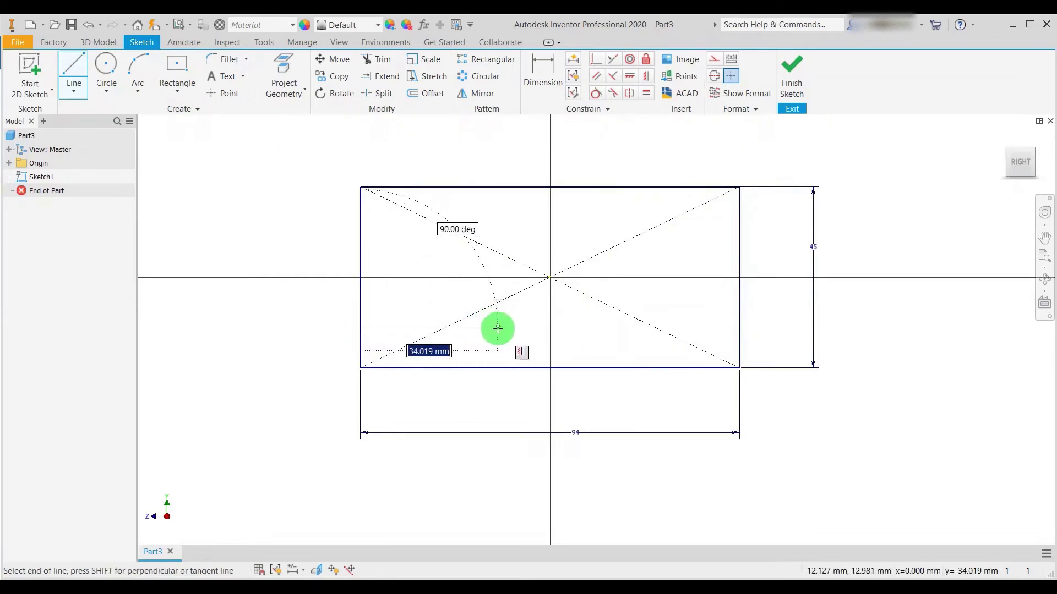
click(497, 328)
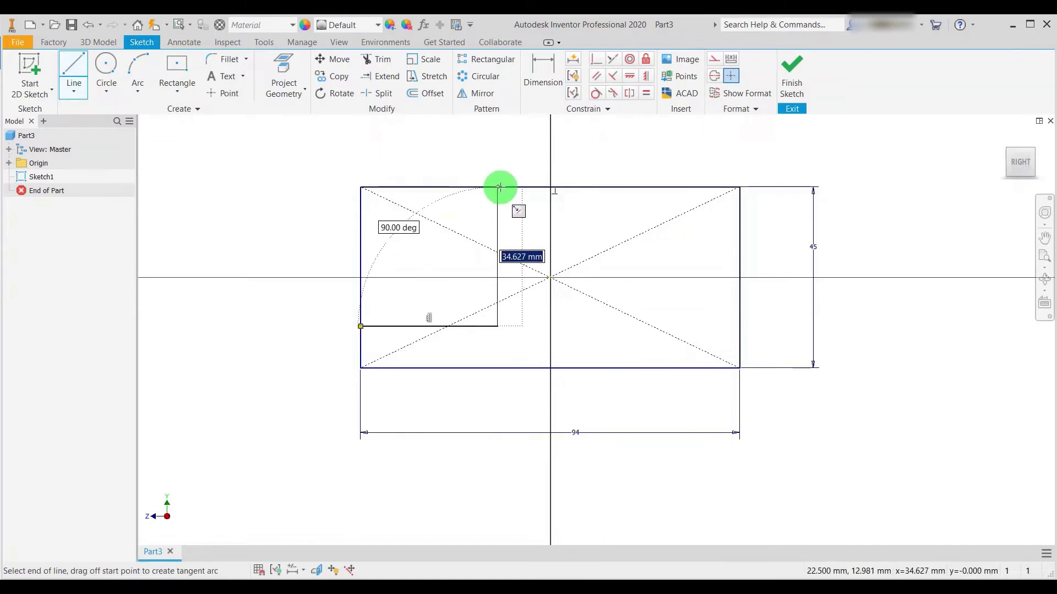
double_click(499, 187)
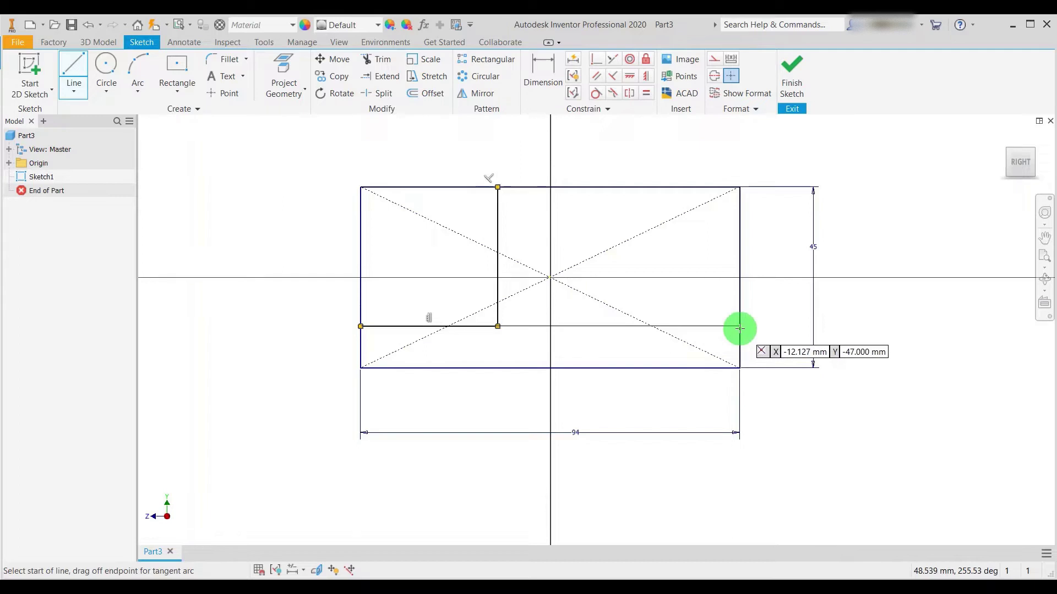
- Sketch the right notch with a horizontal line from the right edge, level with the left notch, and a vertical line up to the top edge
click(739, 329)
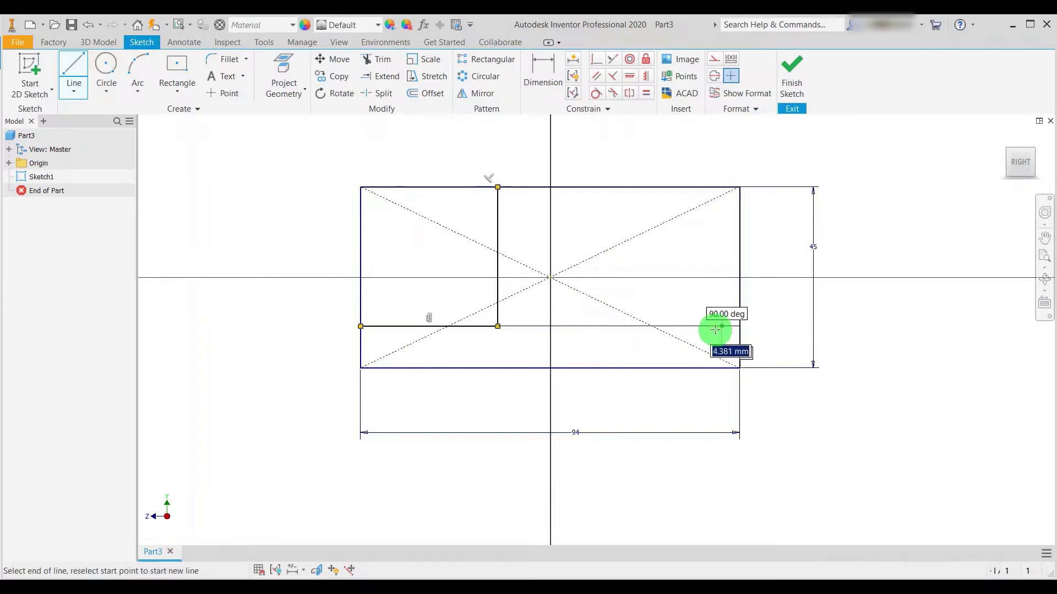
click(614, 328)
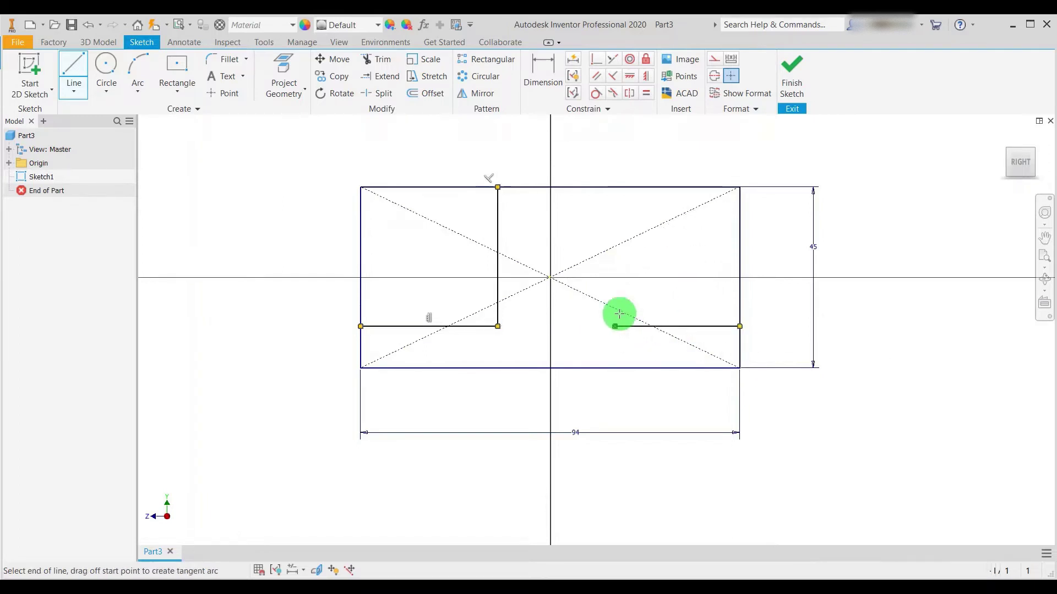
click(615, 187)
key(Escape)
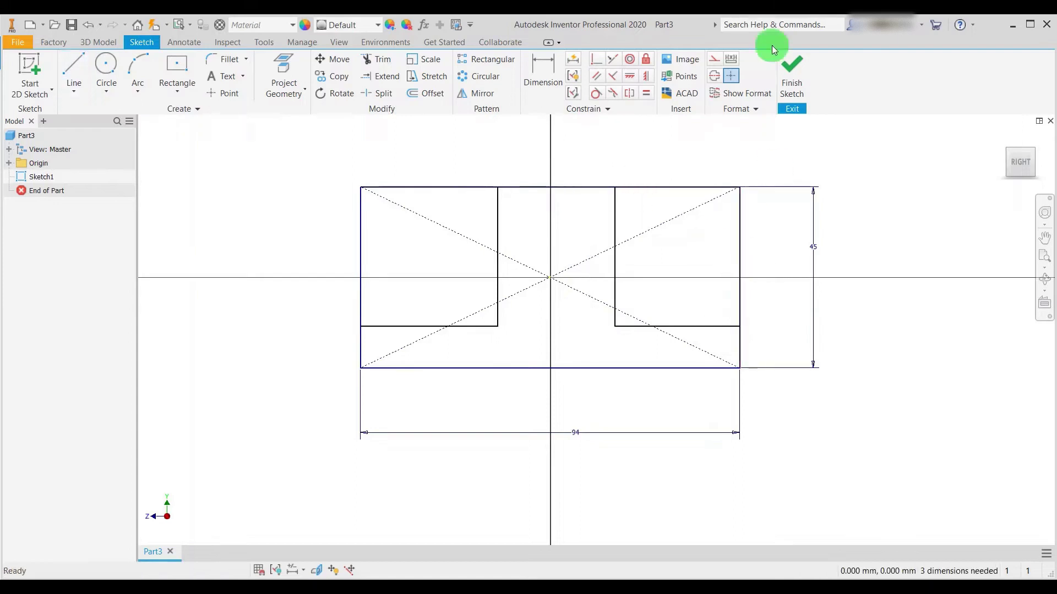
- Dimension the left notch's horizontal line 18 mm above the rectangle's bottom edge
click(532, 69)
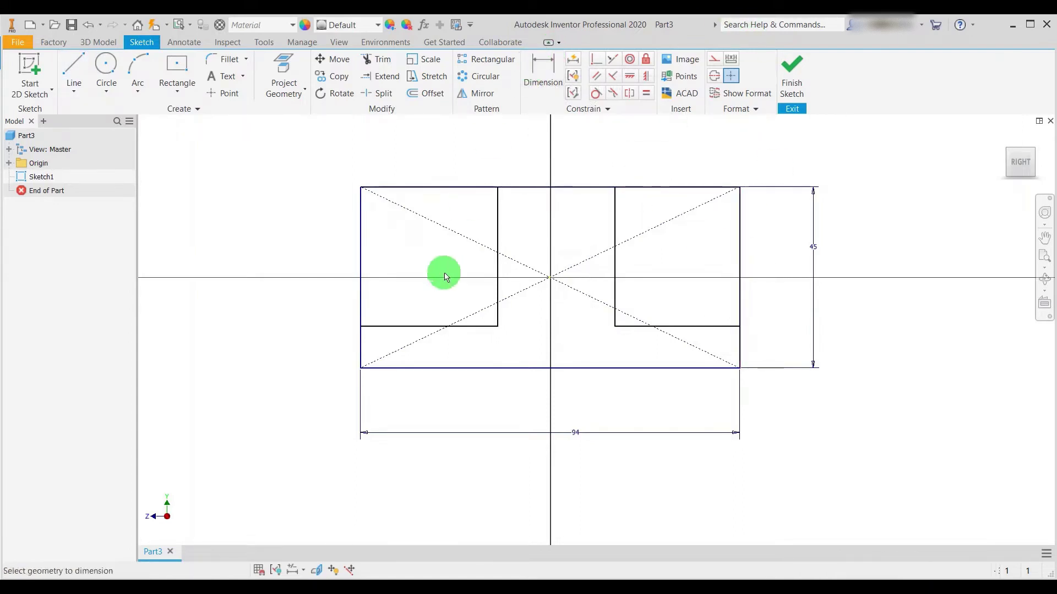
click(371, 327)
click(389, 369)
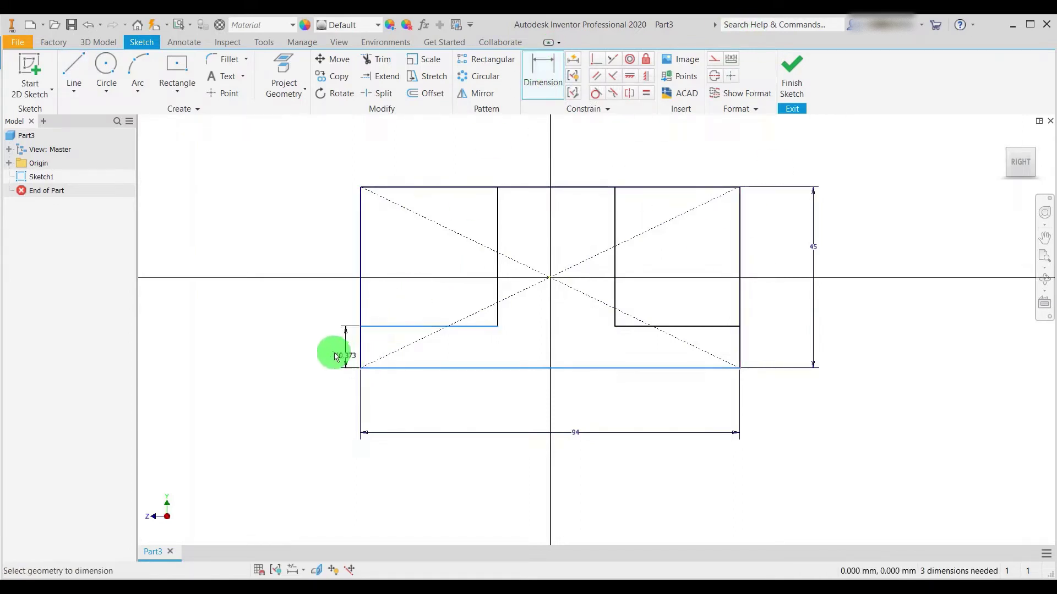
click(315, 345)
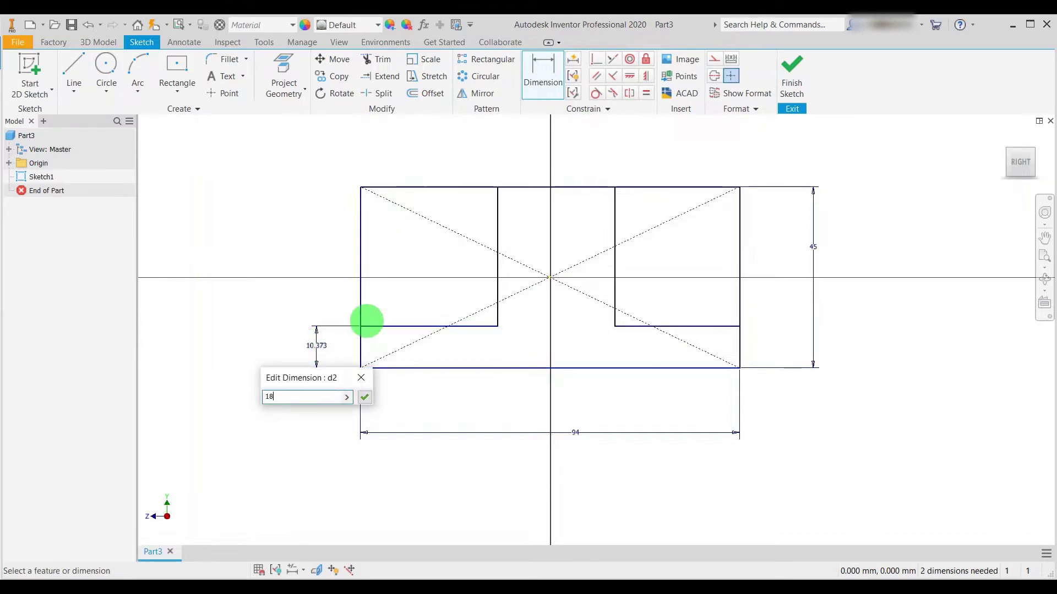
key(Return)
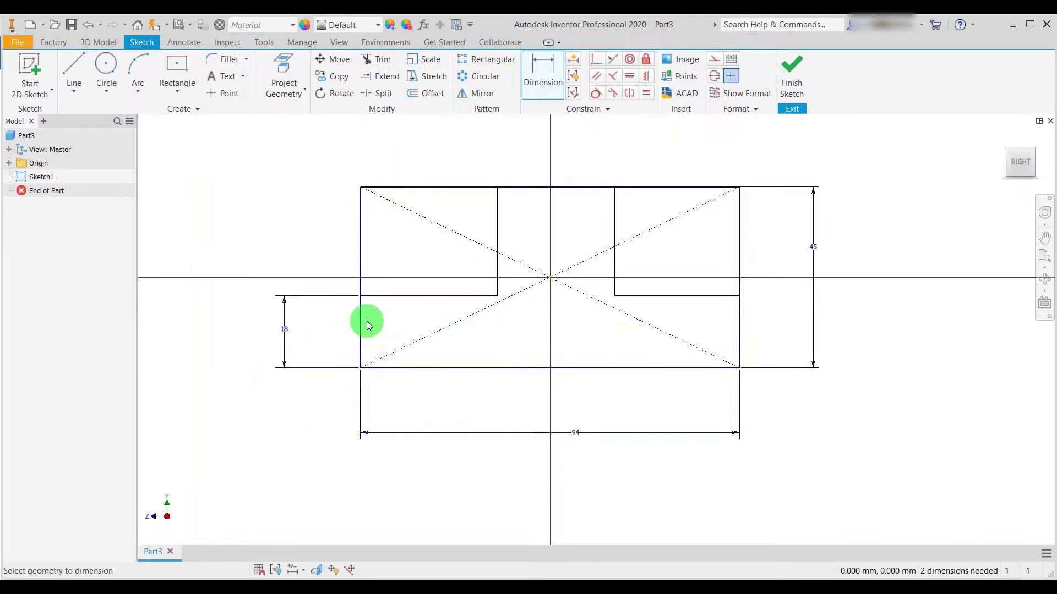
- Check the upper block's width in the reference drawing and dimension the distance between the two vertical notch lines as 32 mm
click(496, 216)
click(615, 199)
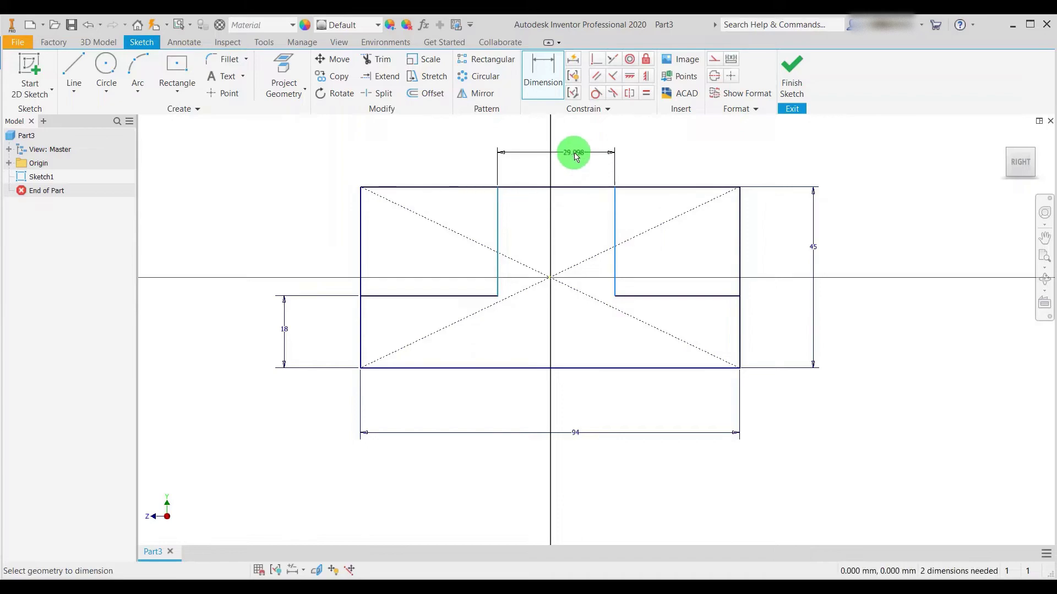
click(576, 157)
key(alt+Tab)
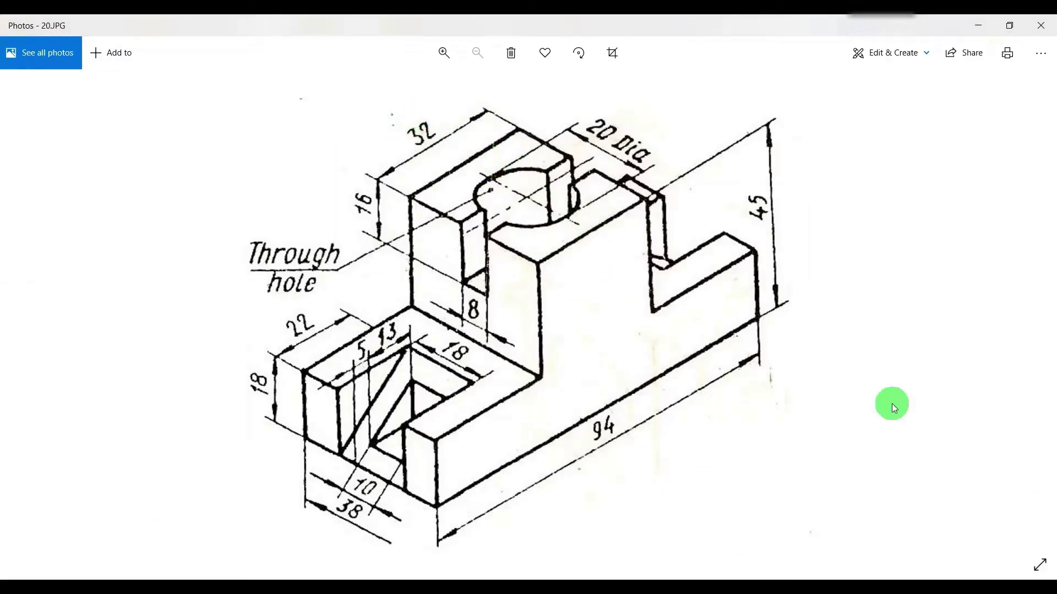
key(alt+Tab)
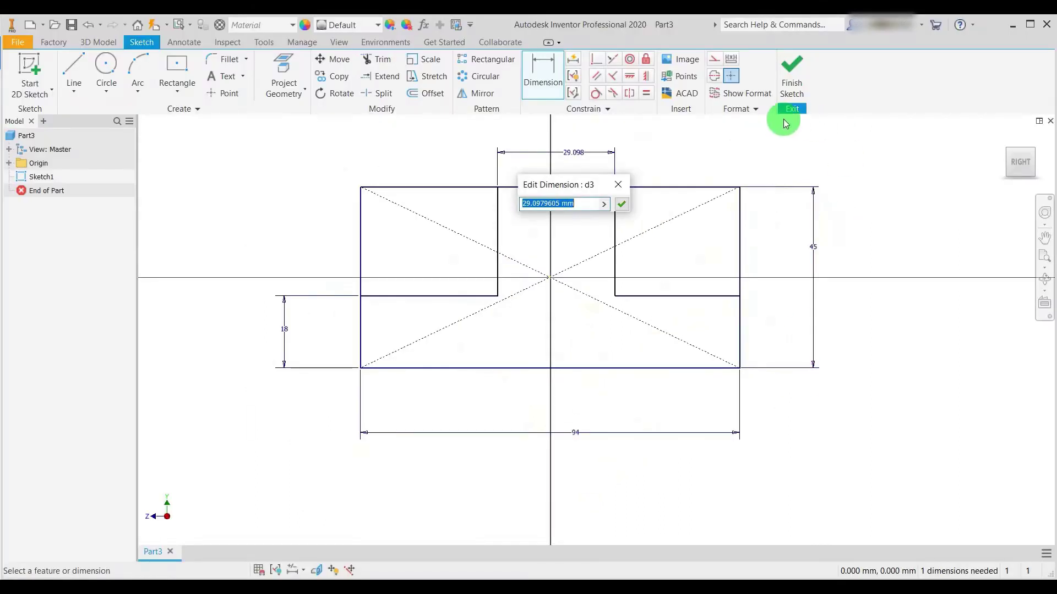
text(32)
key(Return)
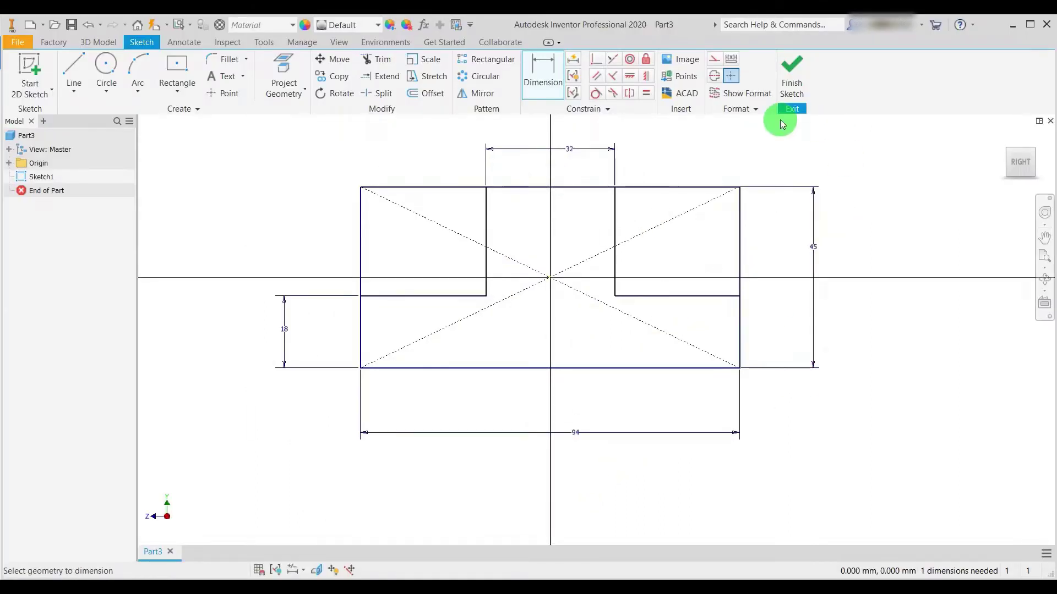
- Dimension the left notch's vertical line 16 mm from the sketch's centre point
click(550, 278)
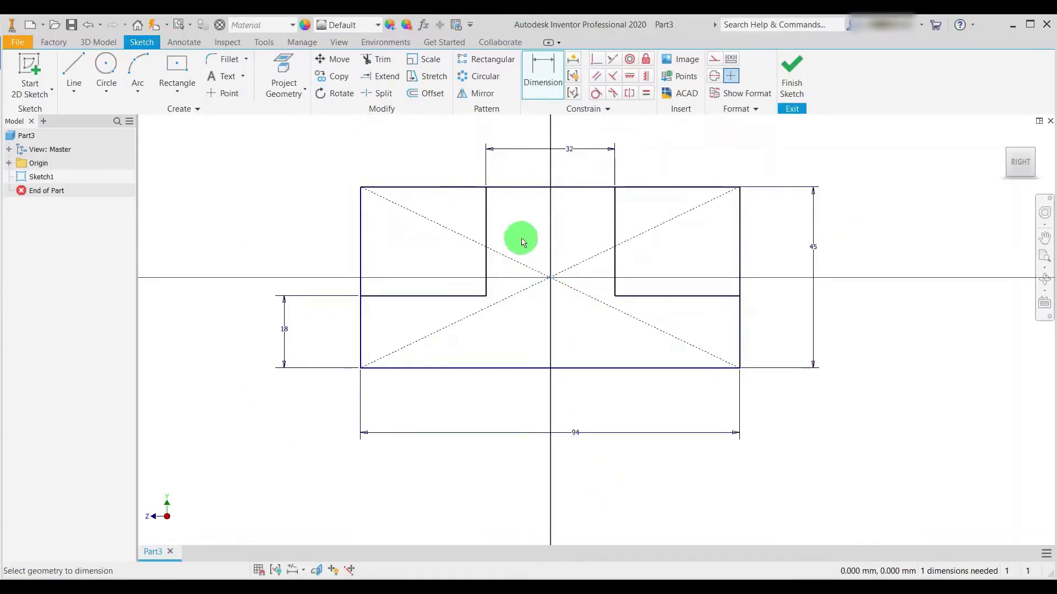
click(485, 221)
click(511, 177)
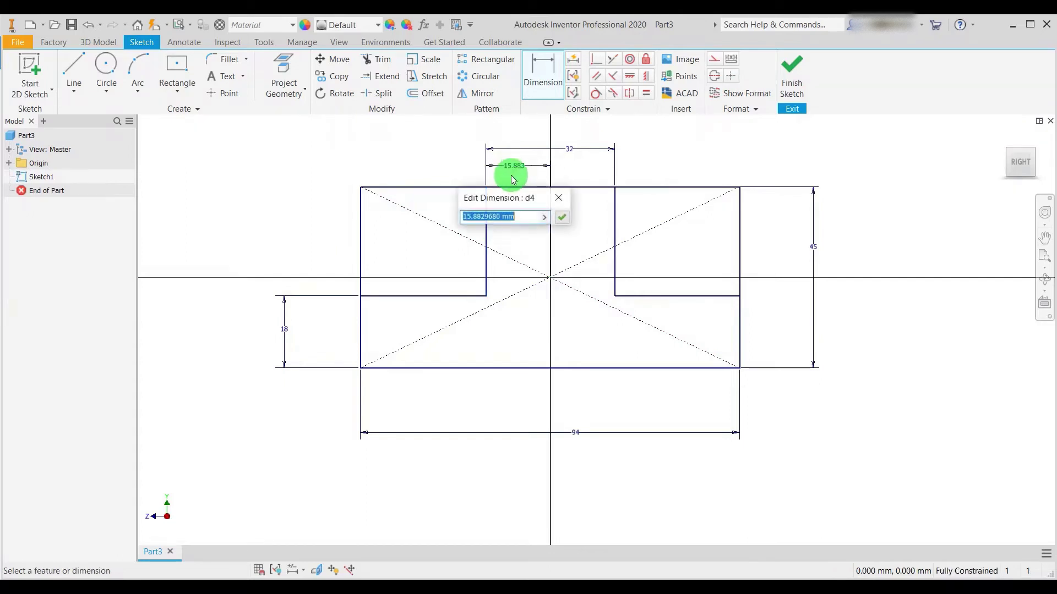
key(Return)
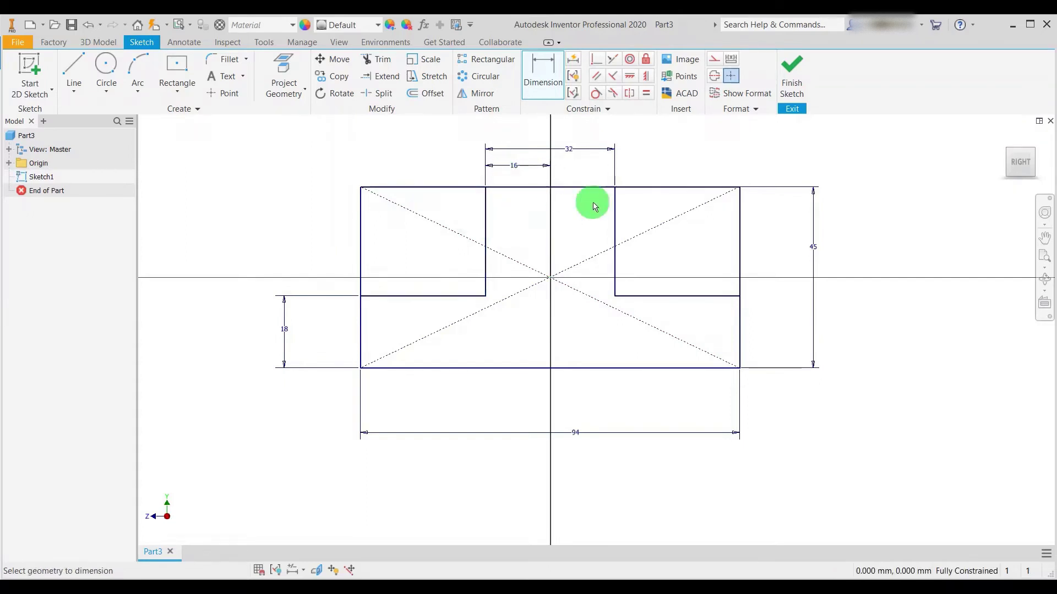
scroll(652, 287, down, 3)
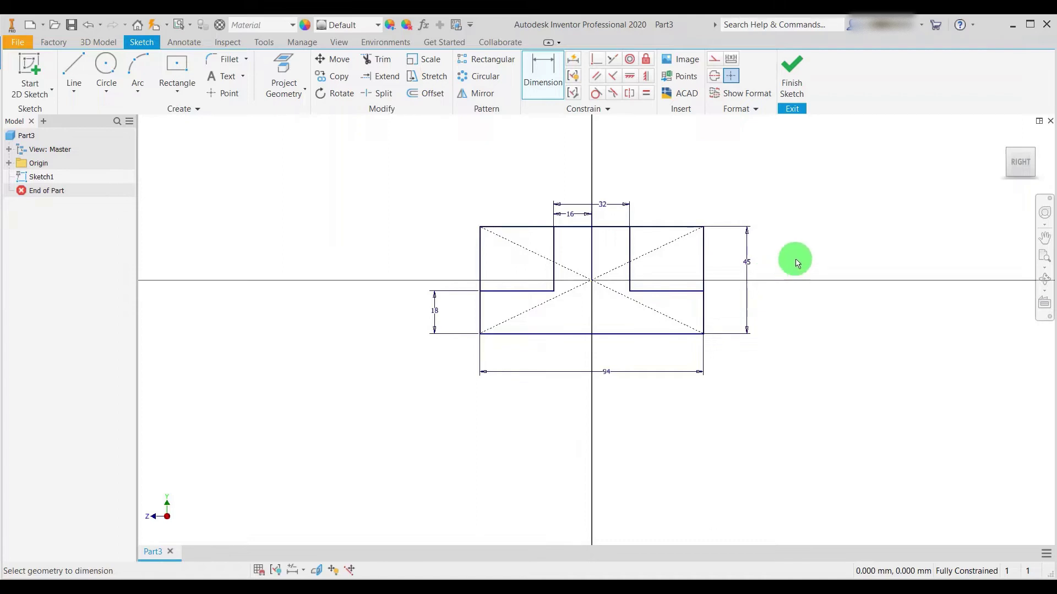
scroll(765, 364, up, 4)
scroll(748, 330, down, 6)
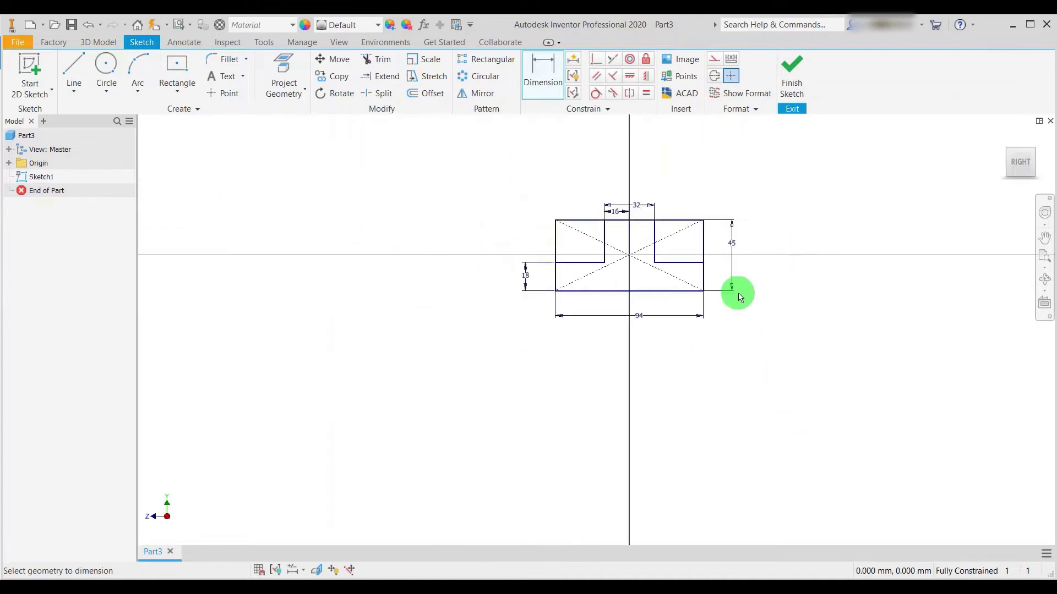
scroll(692, 217, up, 4)
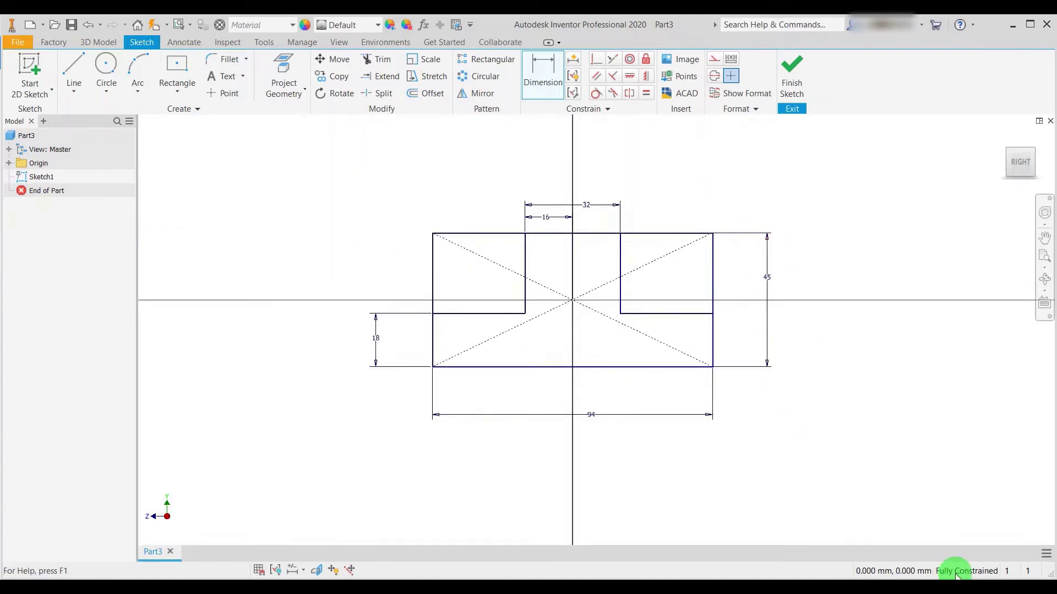
- Consult the reference drawing, then sketch a diagonal line from each bottom corner of the rectangle up to the notch line above it
key(alt+Tab)
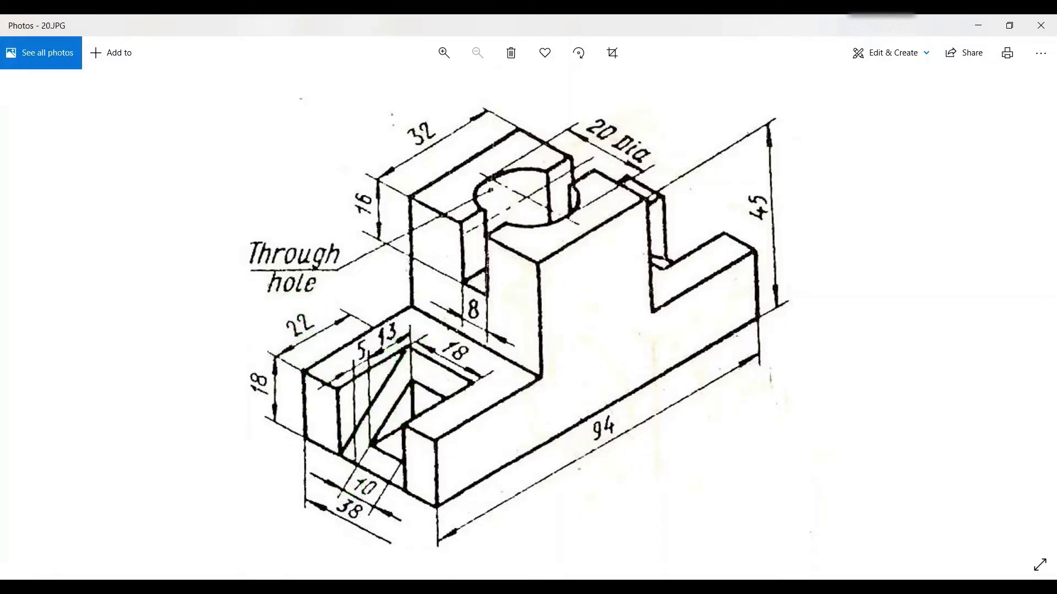
key(alt+Tab)
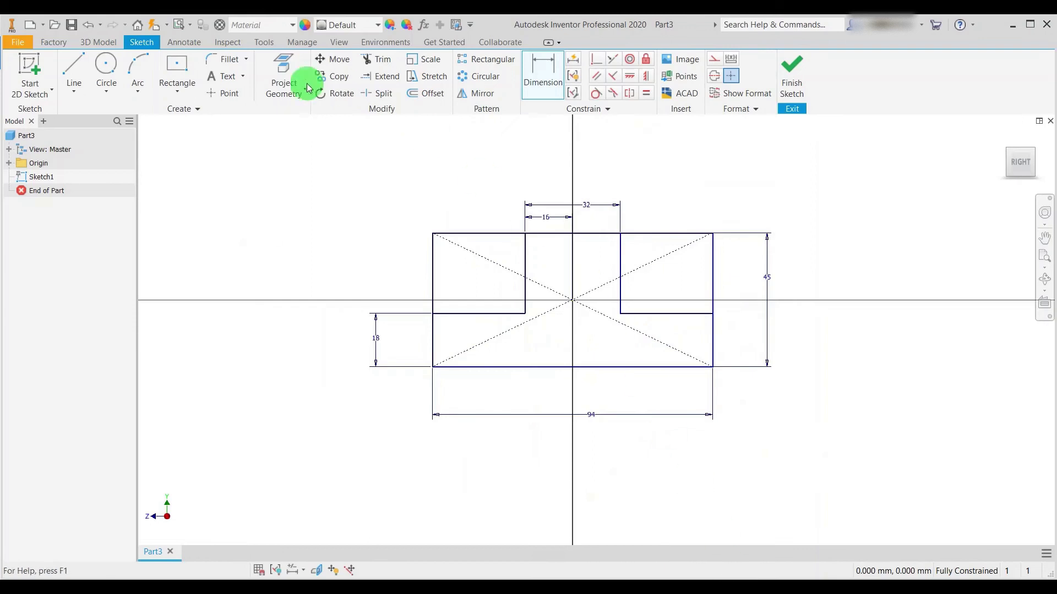
click(74, 69)
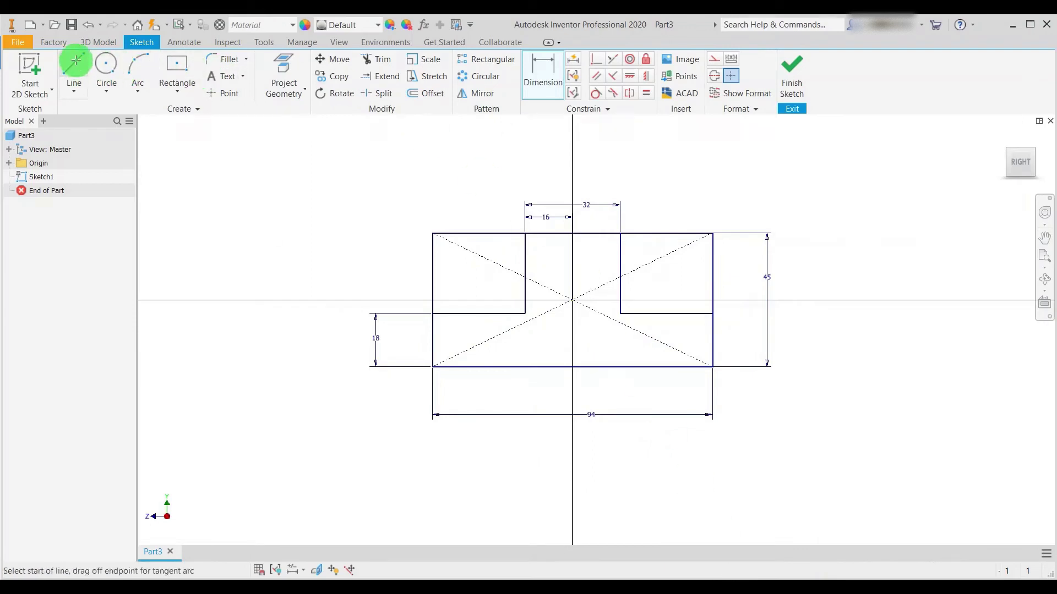
click(433, 367)
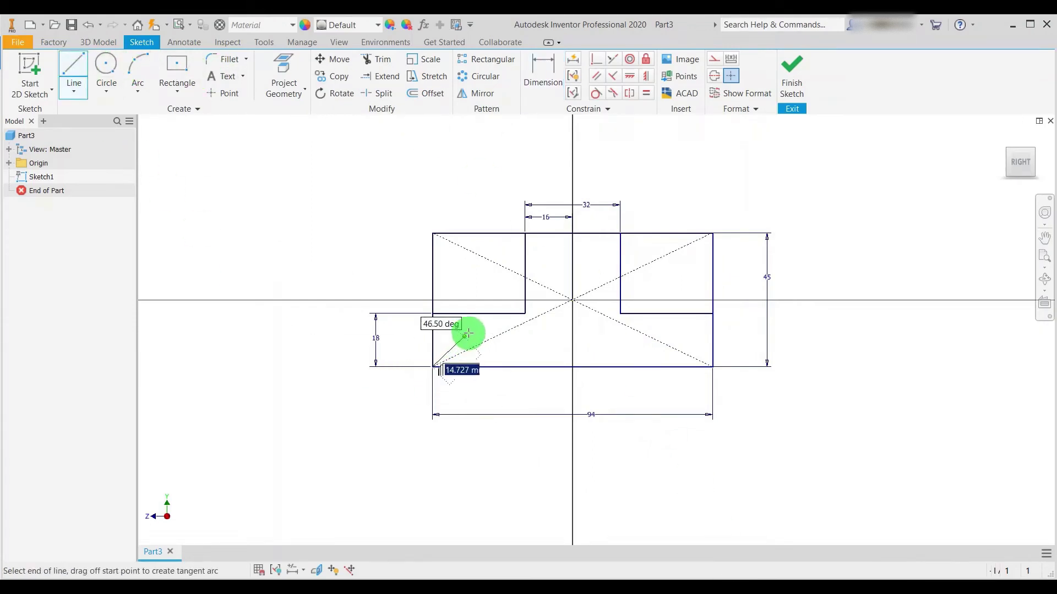
double_click(497, 313)
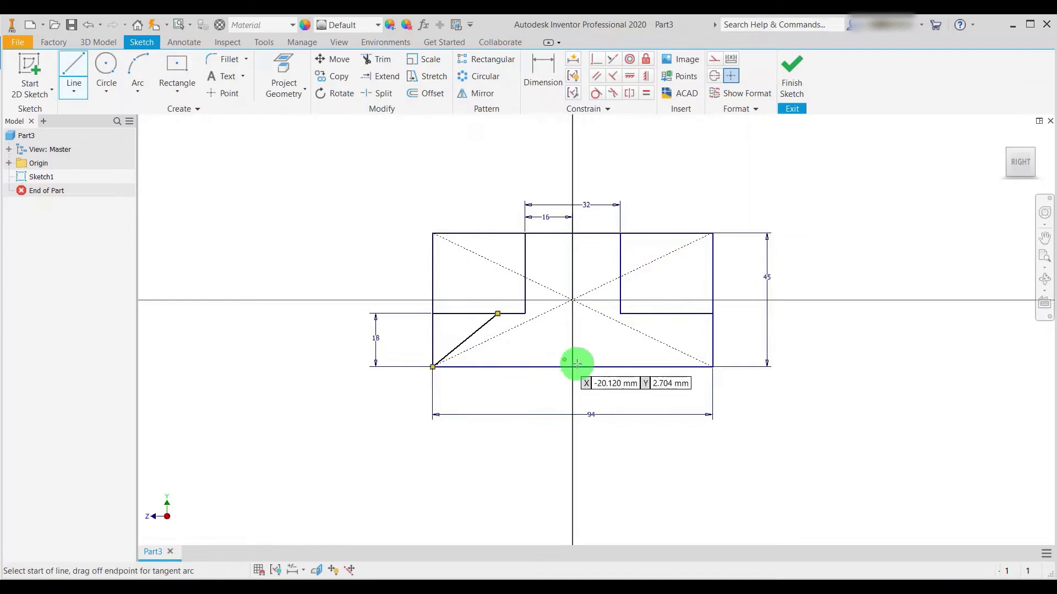
click(714, 367)
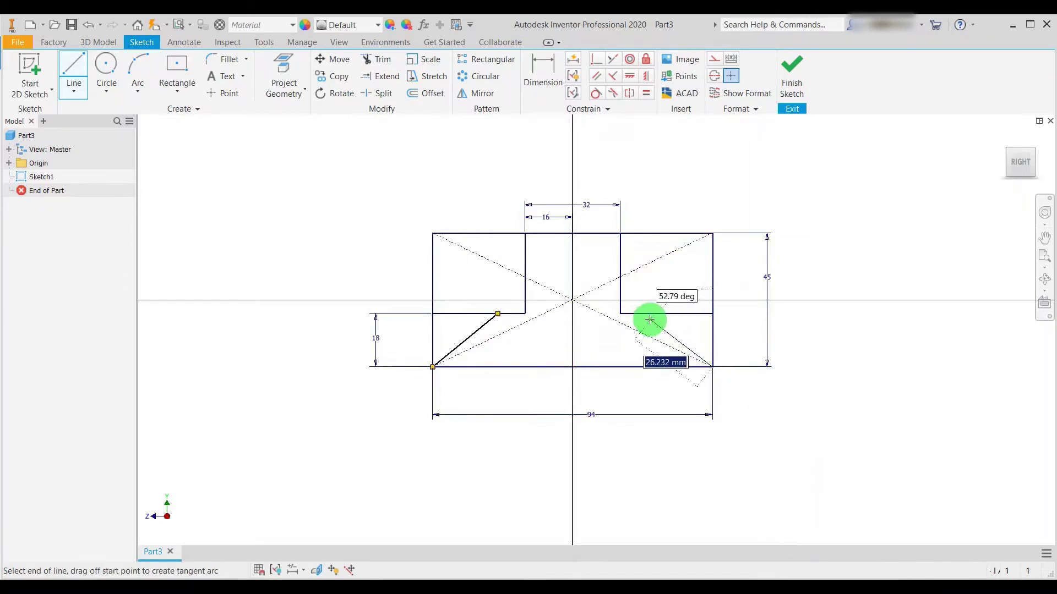
double_click(648, 315)
- Dimension the upper end of the left diagonal 22 mm from the rectangle's left edge
click(538, 82)
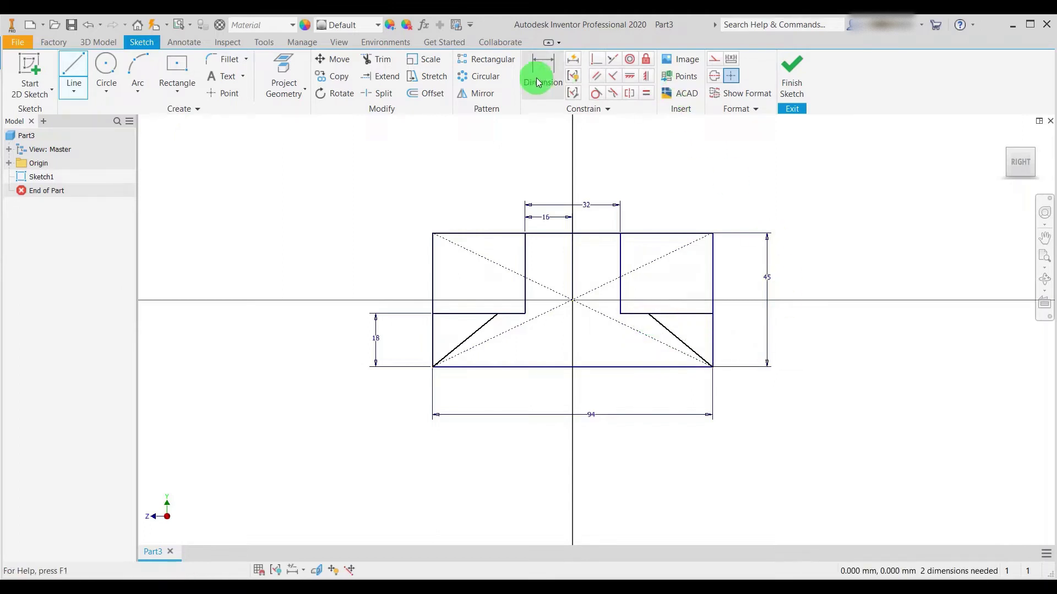
click(432, 343)
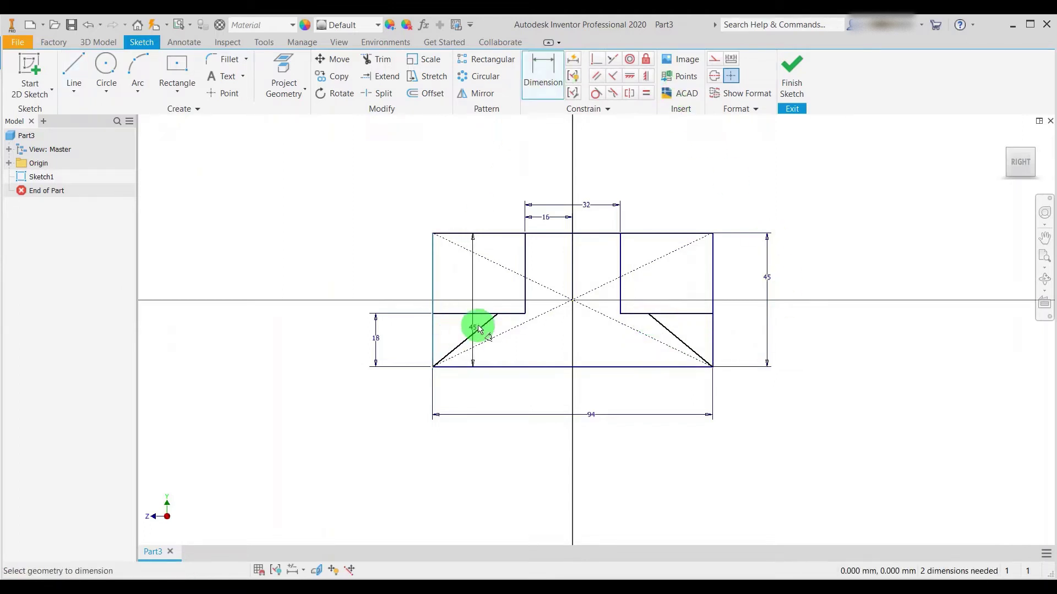
click(498, 315)
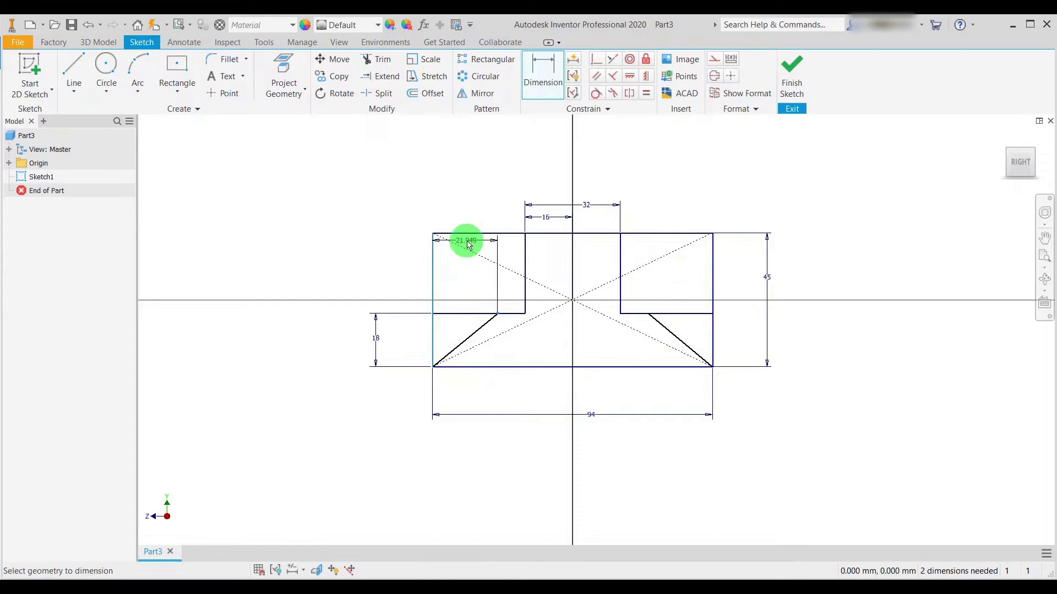
click(470, 280)
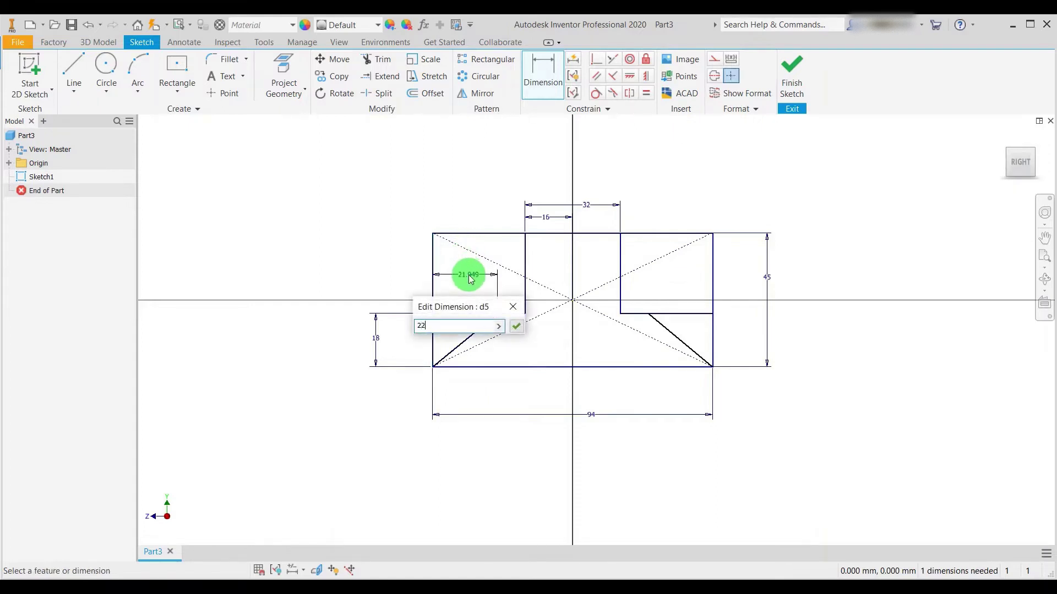
key(Return)
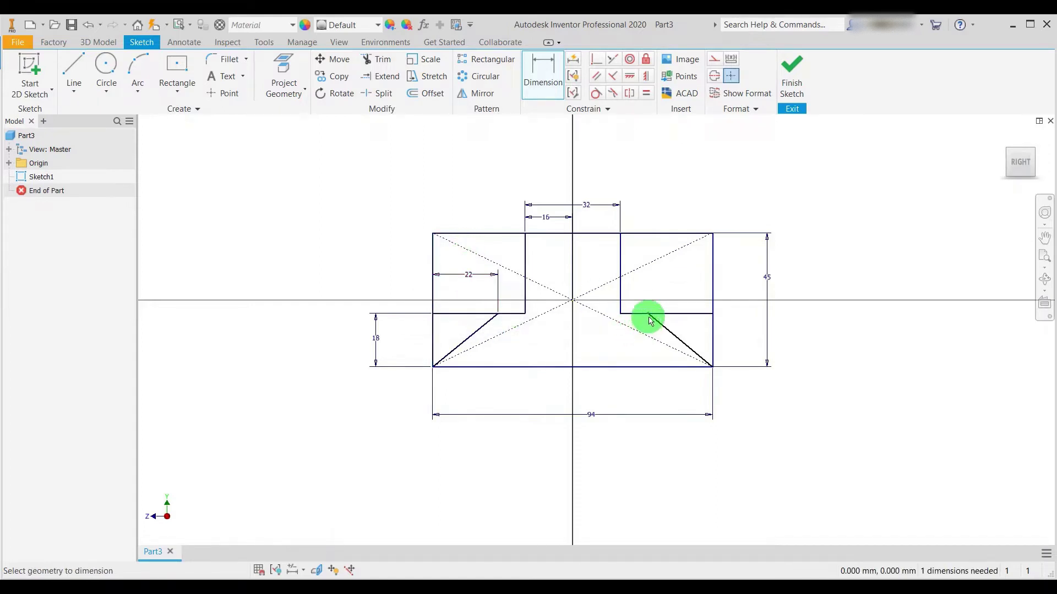
- Dimension the upper end of the right diagonal 22 mm from the rectangle's right edge
click(713, 337)
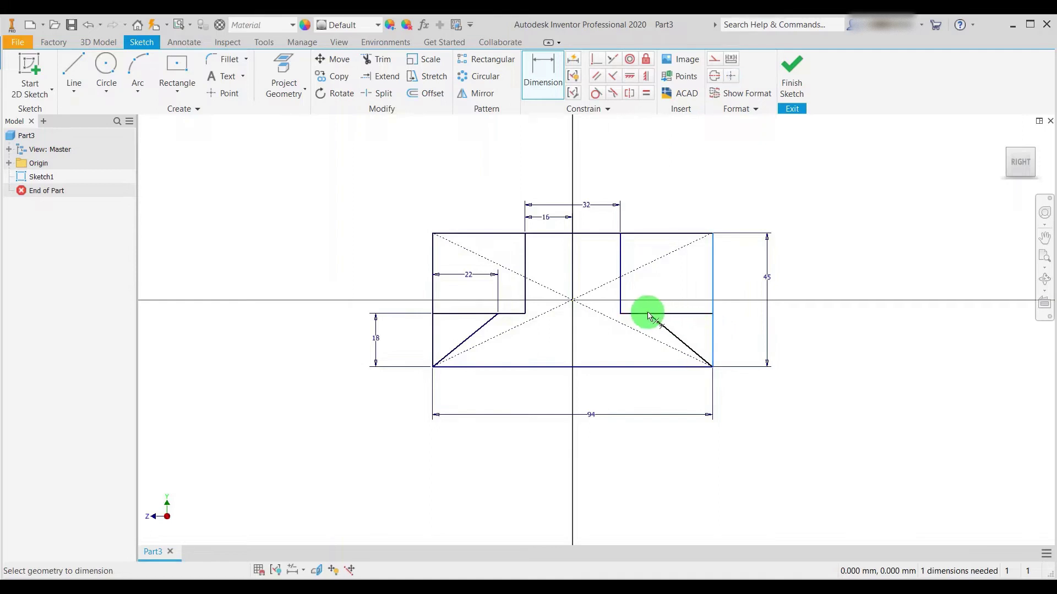
click(649, 316)
click(674, 278)
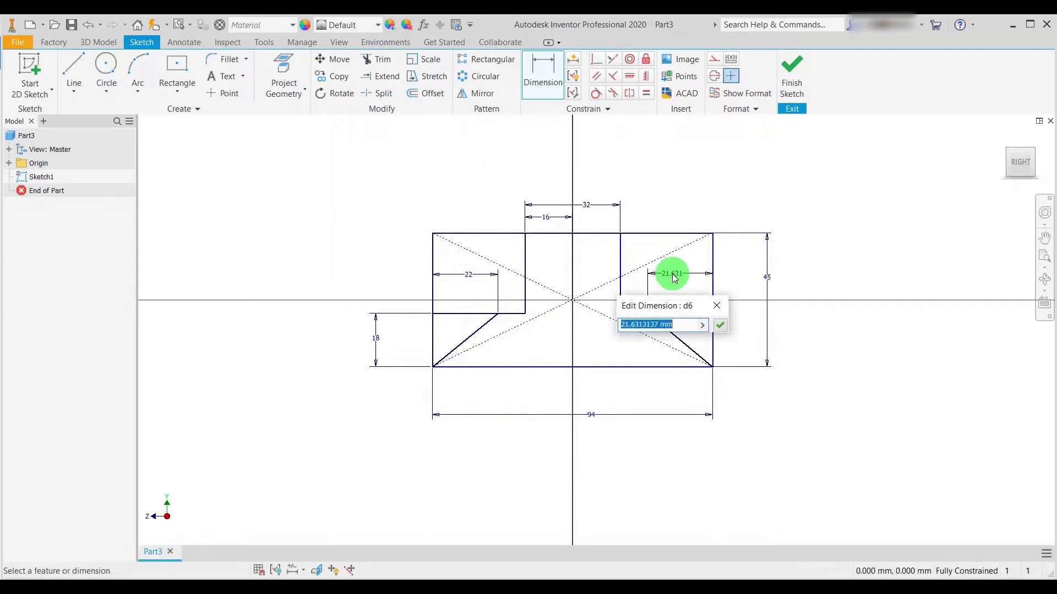
text(22)
key(Return)
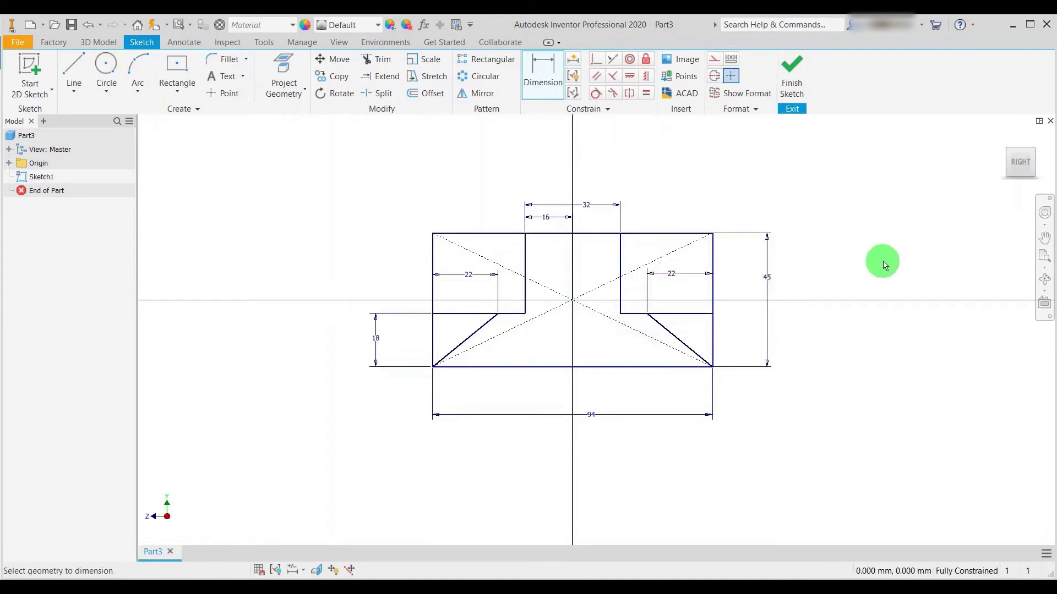
scroll(568, 259, up, 3)
scroll(621, 295, down, 2)
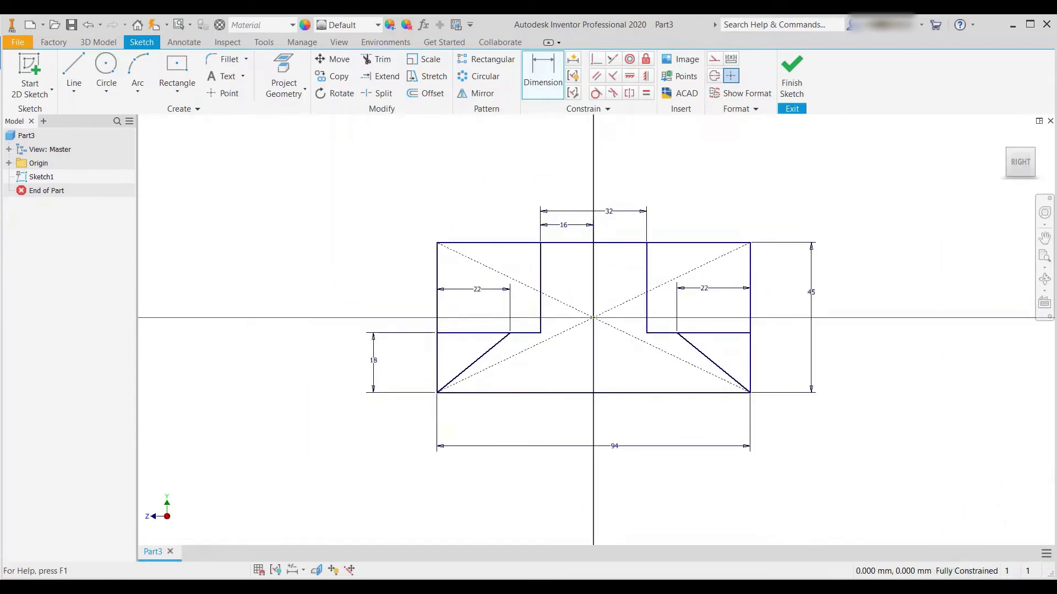
- Check the slot details in the reference drawing, then sketch a horizontal line about 10 mm long inward from the left diagonal and a vertical line back up to it
key(alt+Tab)
click(480, 435)
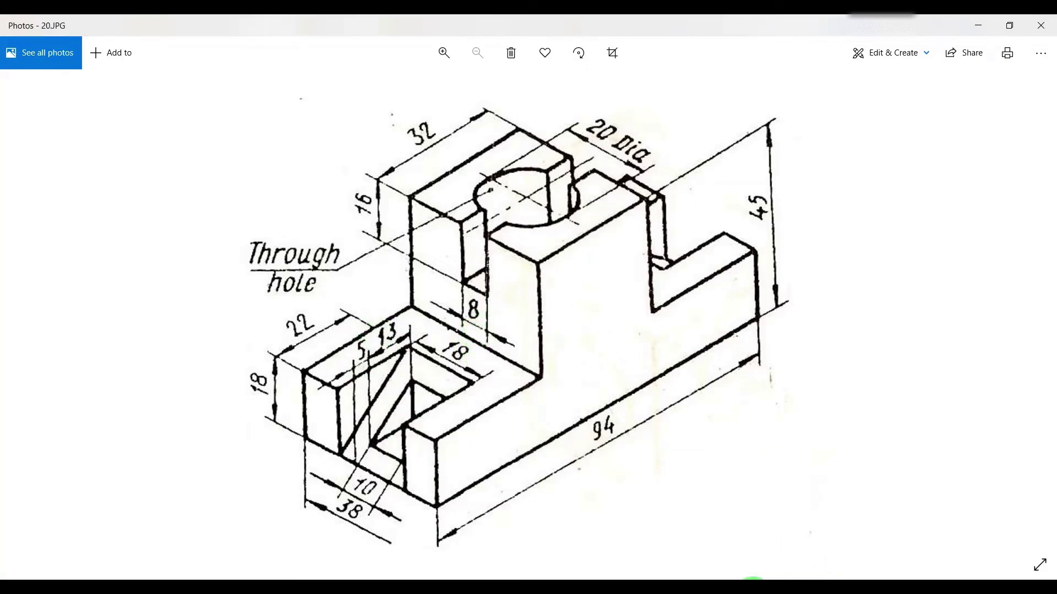
click(741, 593)
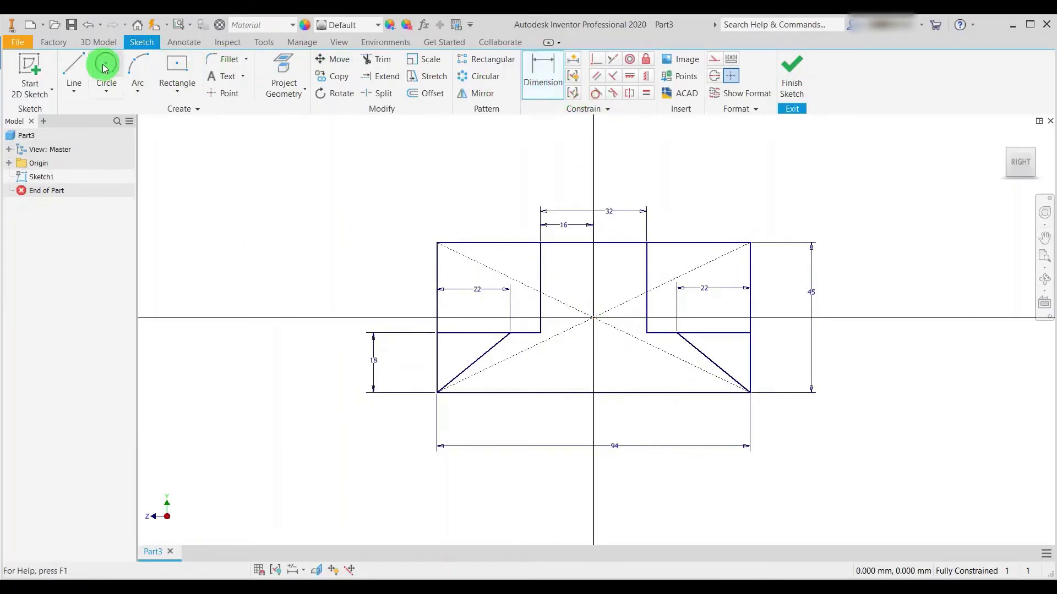
click(73, 69)
scroll(480, 364, down, 3)
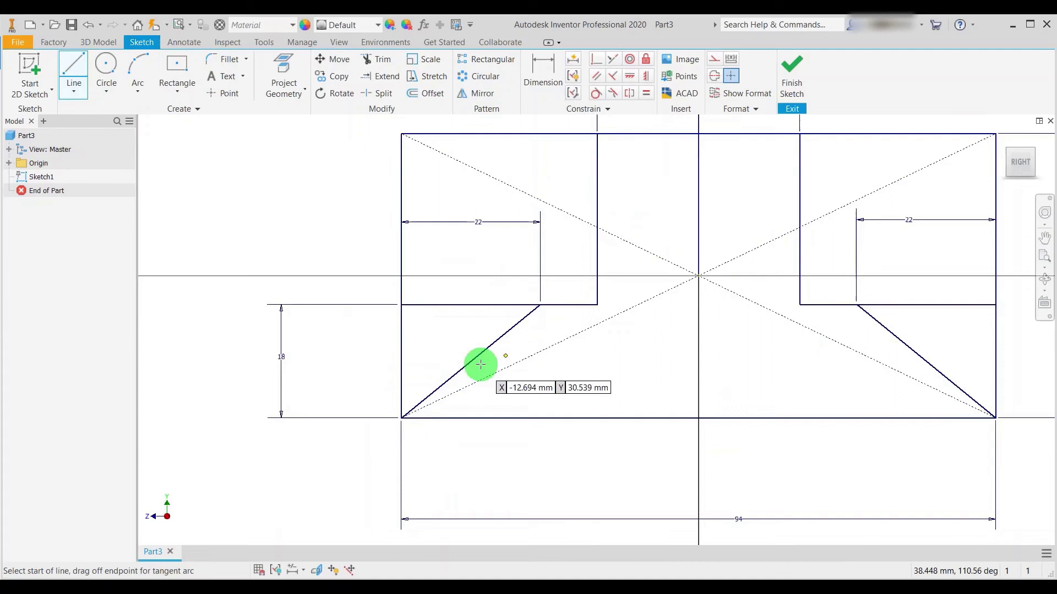
click(437, 388)
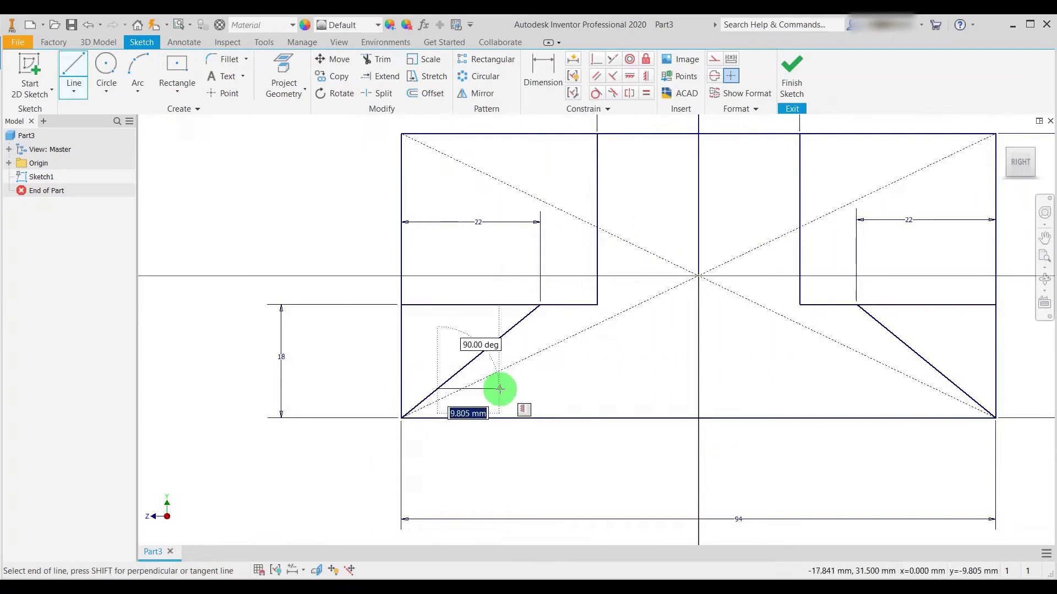
click(499, 388)
double_click(499, 338)
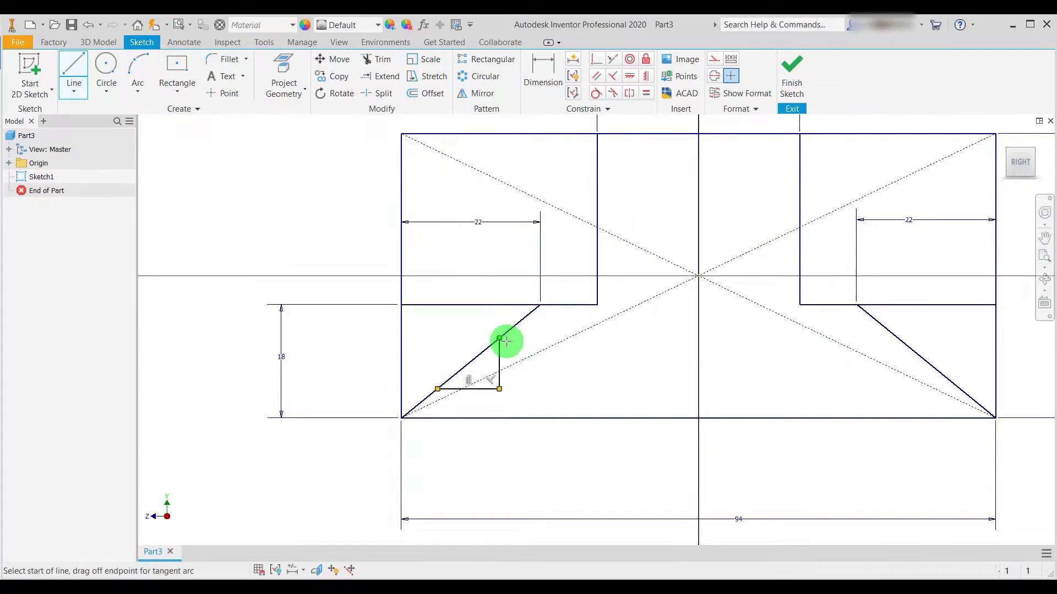
- Sketch a matching triangle under the right diagonal with a horizontal line inward from it and a vertical line back up to it
scroll(961, 389, up, 3)
click(949, 383)
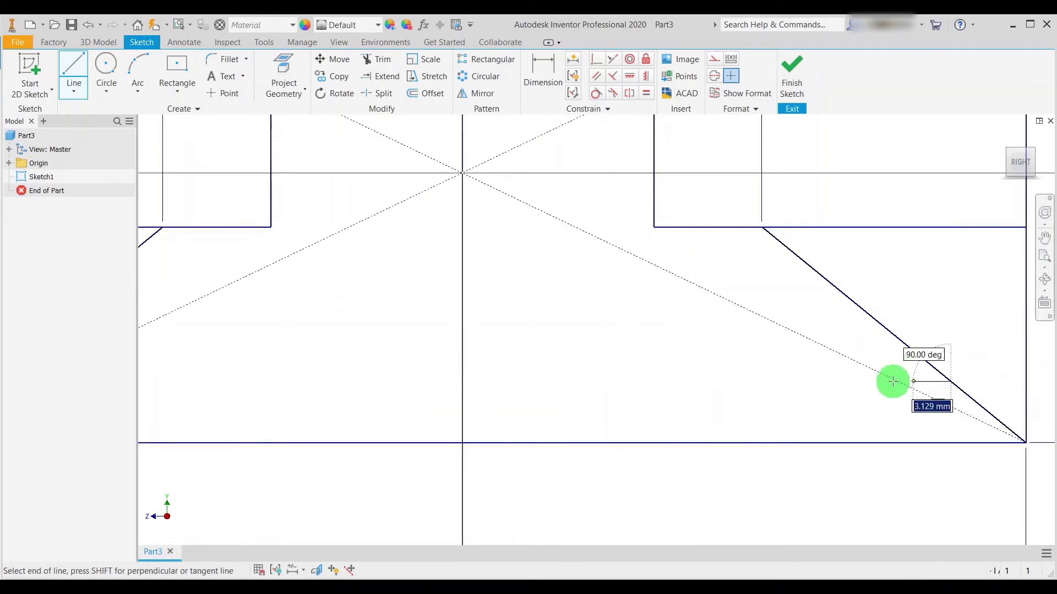
click(833, 381)
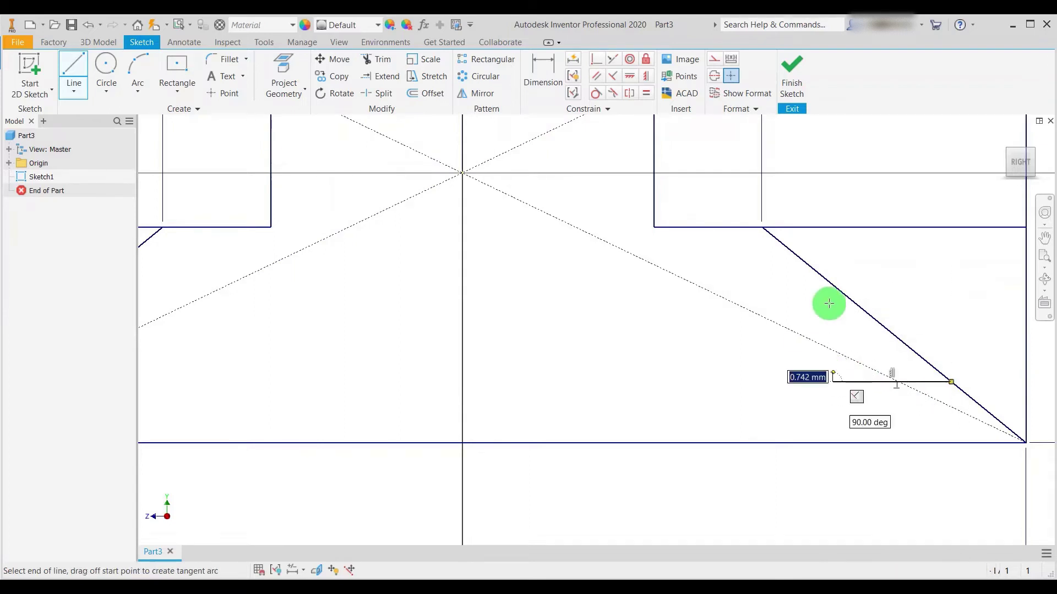
click(833, 285)
key(Escape)
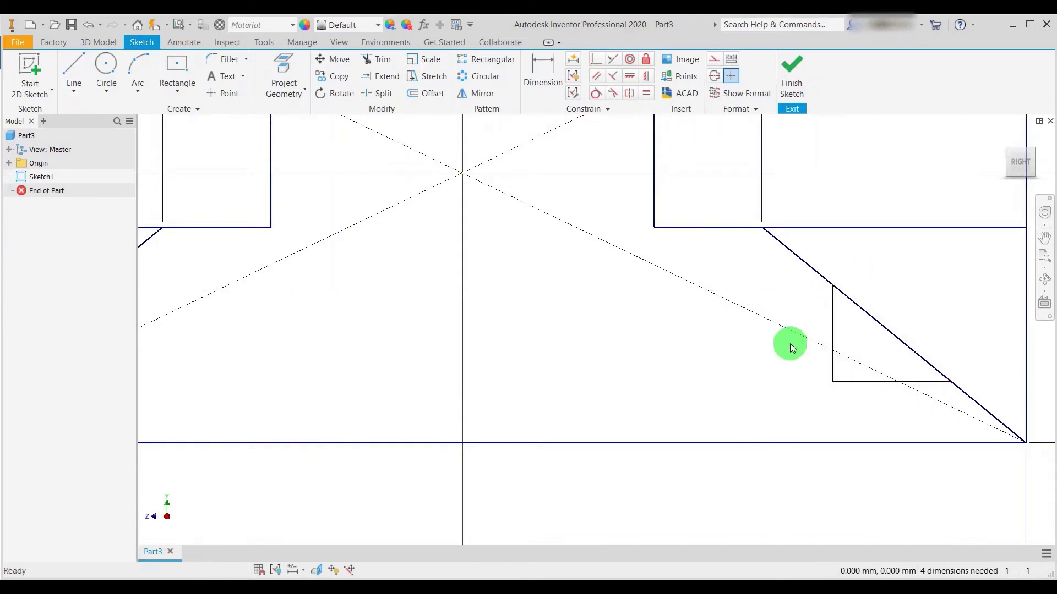
scroll(787, 344, down, 5)
- Dimension the left triangle's lower corner on the diagonal 5 mm from the rectangle's left edge
click(538, 109)
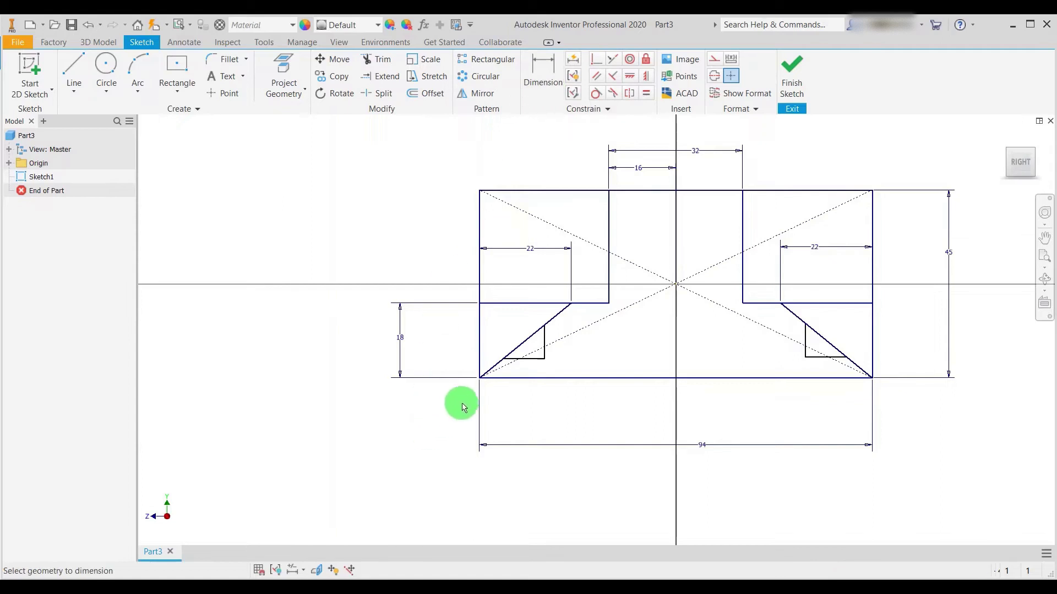
click(480, 360)
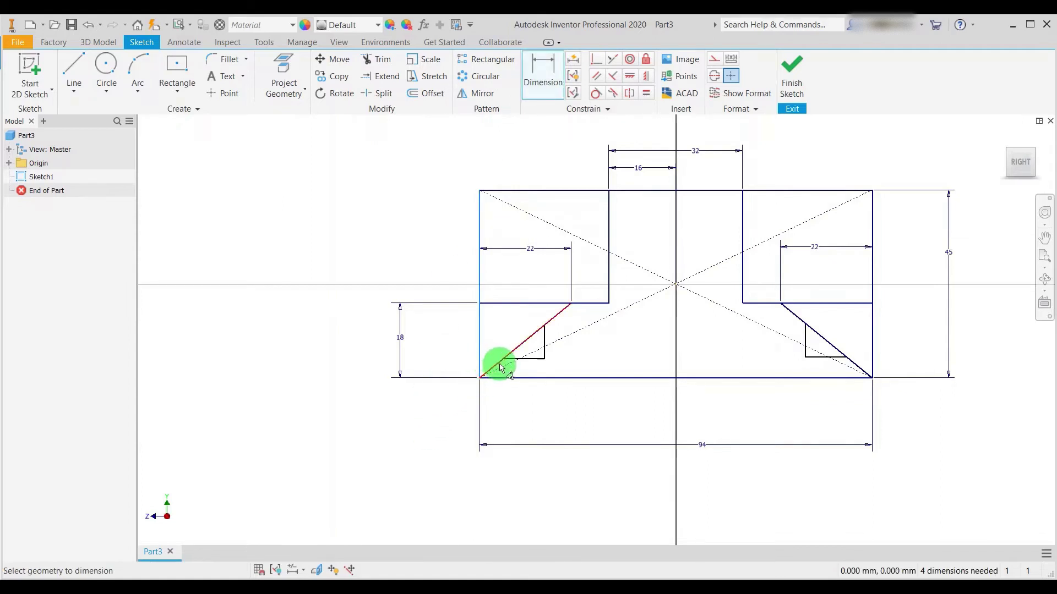
click(503, 361)
click(493, 330)
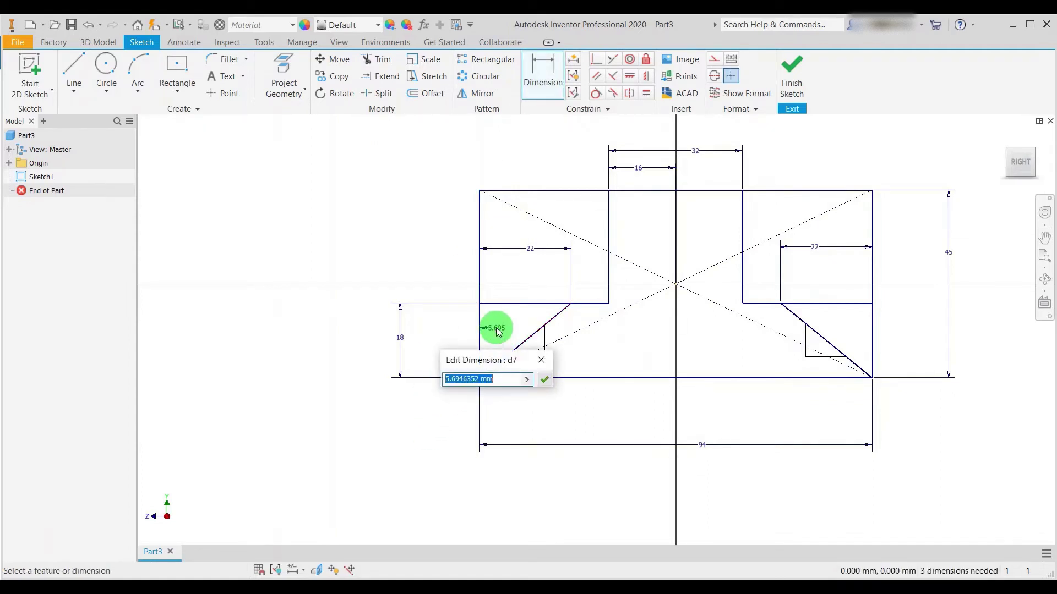
text(5)
key(Return)
- Dimension the left triangle's width as 13 mm, from its lower corner on the diagonal to its vertical line
scroll(514, 309, up, 5)
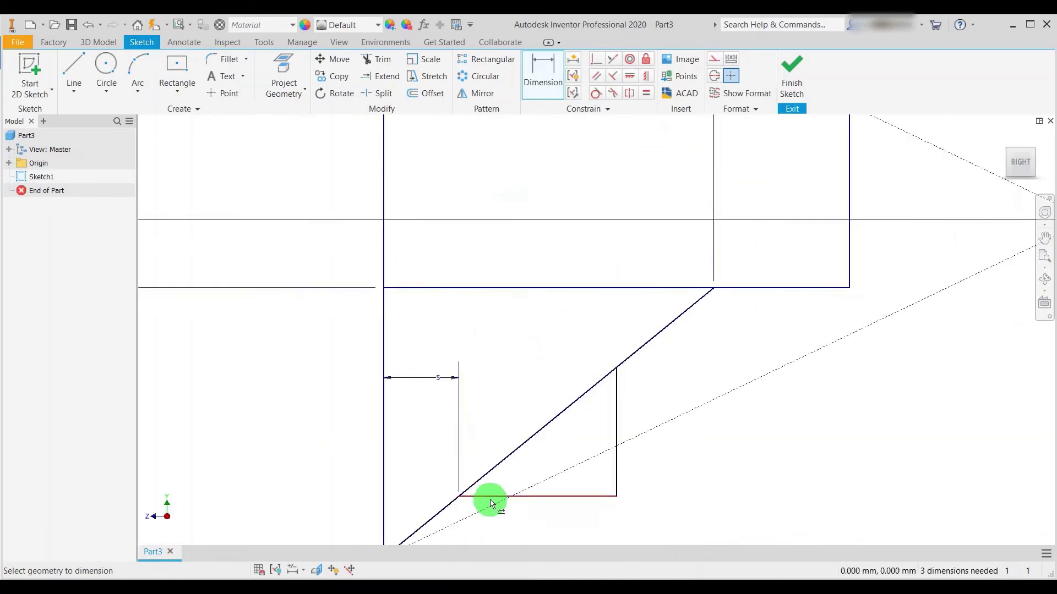
click(461, 497)
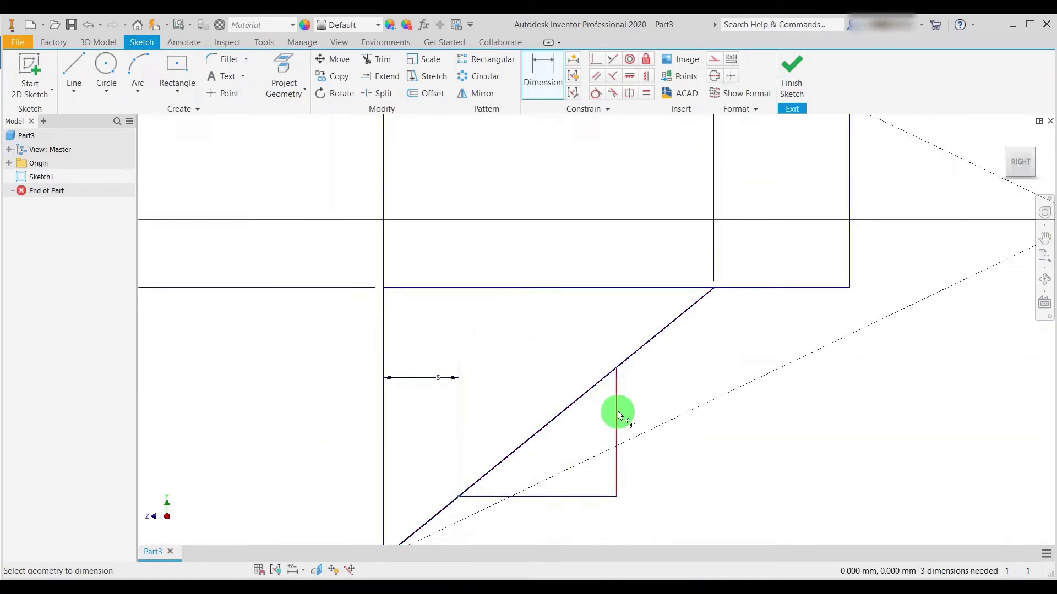
click(616, 412)
click(538, 379)
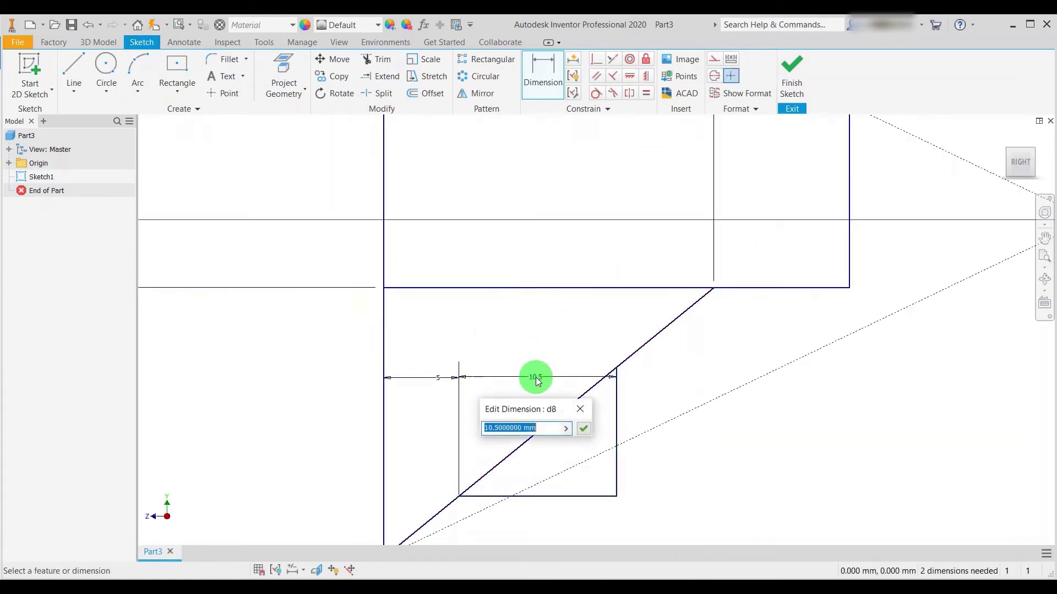
text(13)
key(Return)
scroll(495, 348, down, 4)
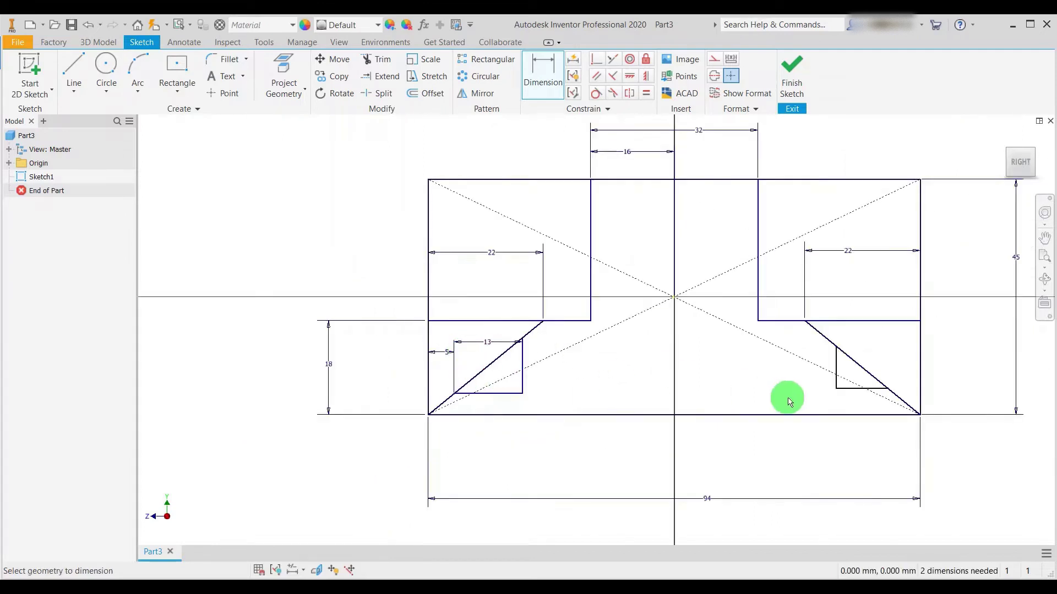
- Dimension the right triangle's lower corner on the diagonal 5 mm from the rectangle's right edge
scroll(853, 358, down, 2)
scroll(859, 385, up, 5)
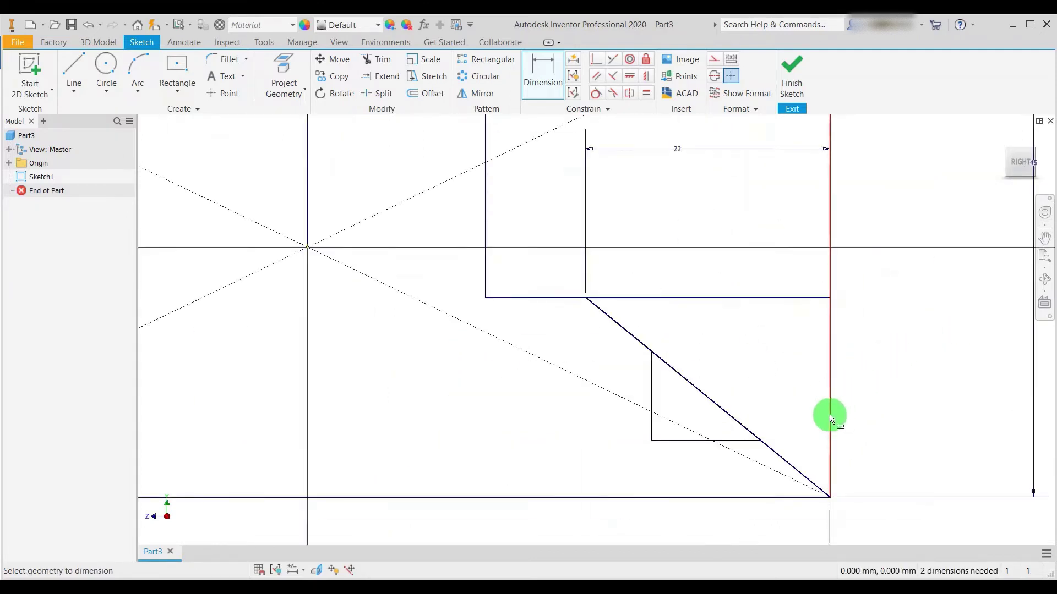
click(762, 444)
click(797, 378)
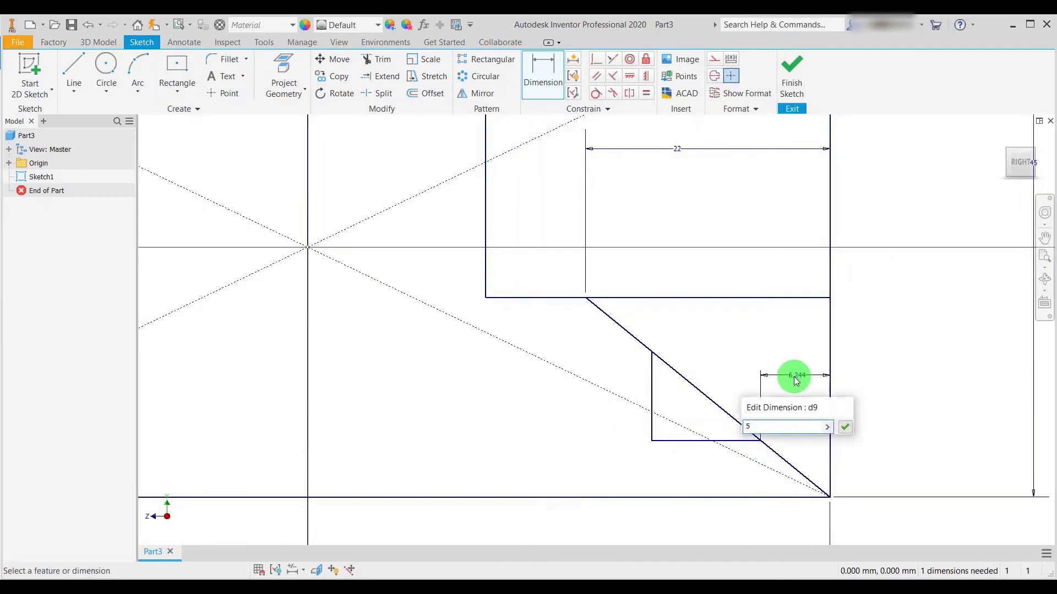
text(5)
key(Return)
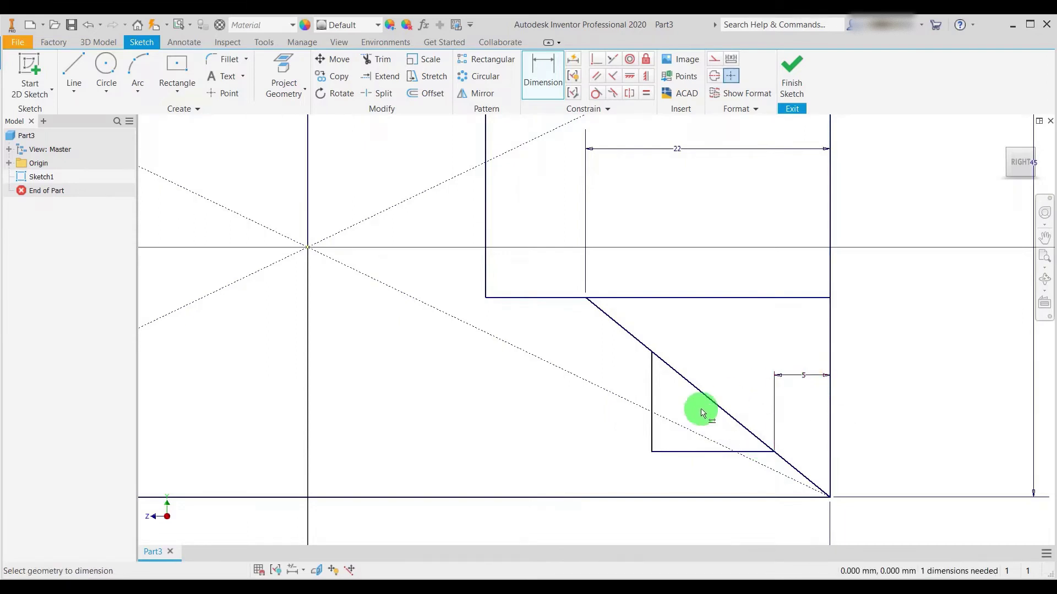
- Dimension the right triangle's width as 13 mm, from its lower corner on the diagonal to its vertical line
click(777, 452)
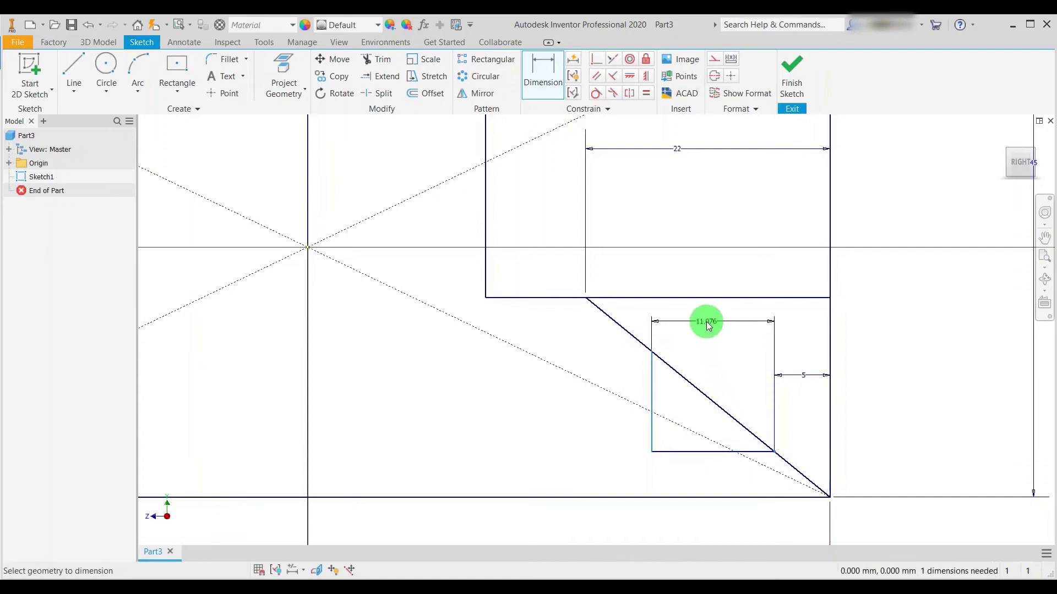
click(705, 323)
text(13)
scroll(707, 329, down, 3)
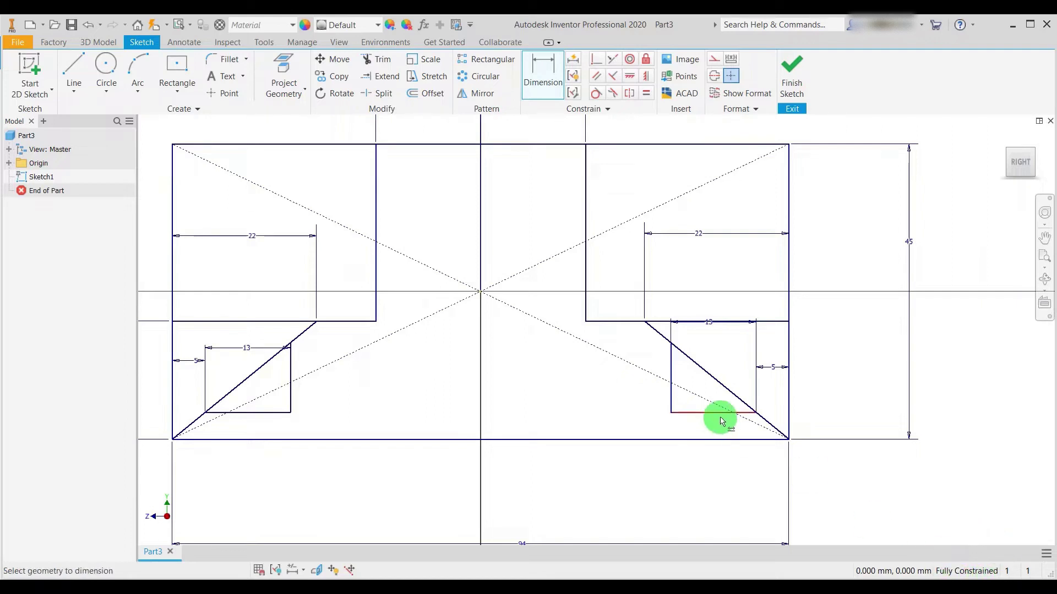
scroll(724, 389, down, 3)
scroll(722, 373, up, 3)
scroll(721, 372, down, 3)
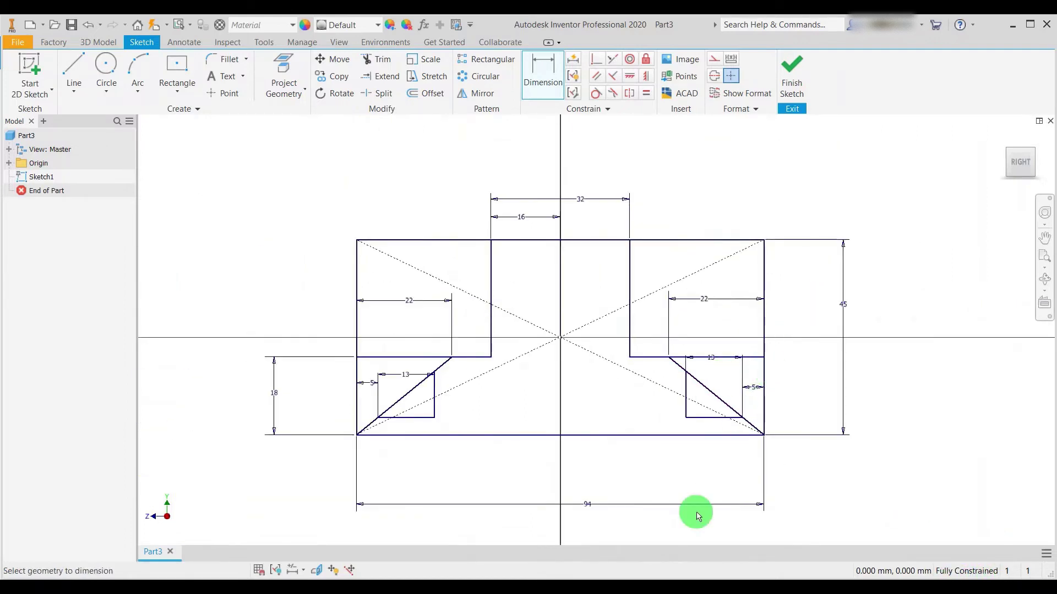
- Check the central slot in the reference drawing, then sketch a horizontal line across the raised middle block between its two vertical sides
click(755, 586)
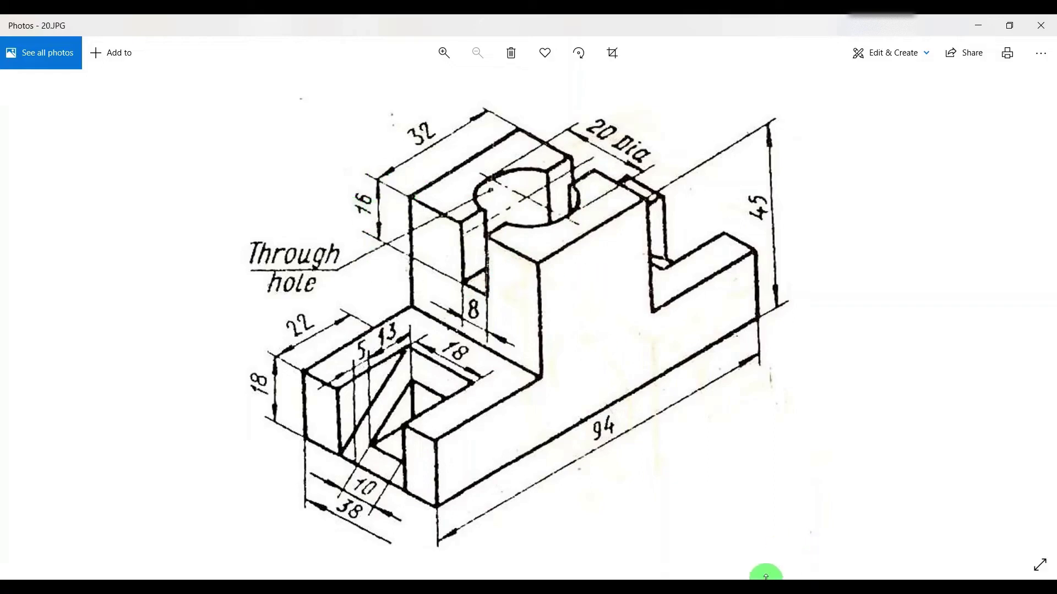
click(762, 586)
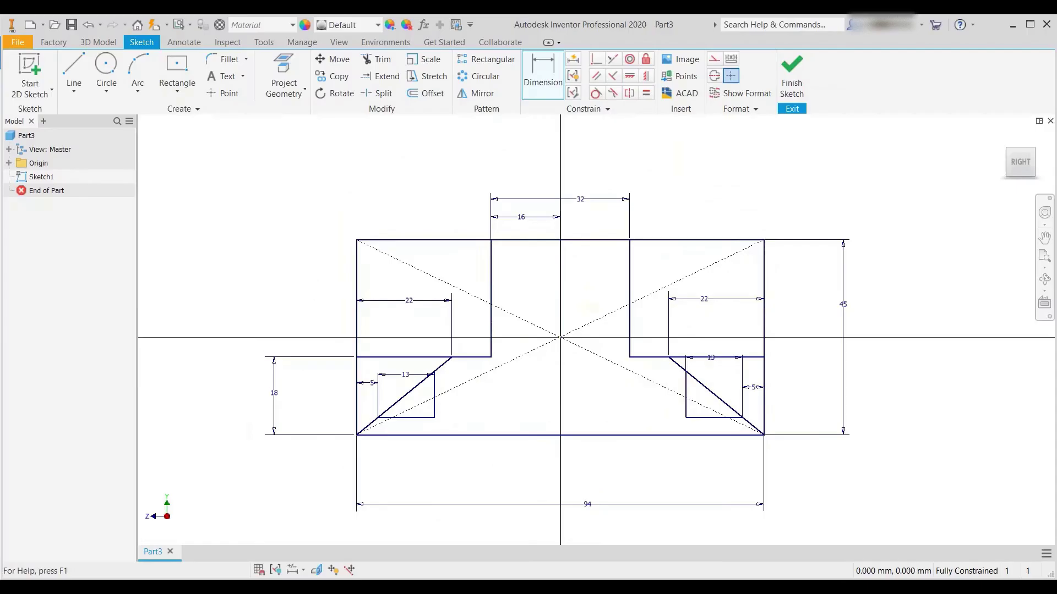
click(73, 69)
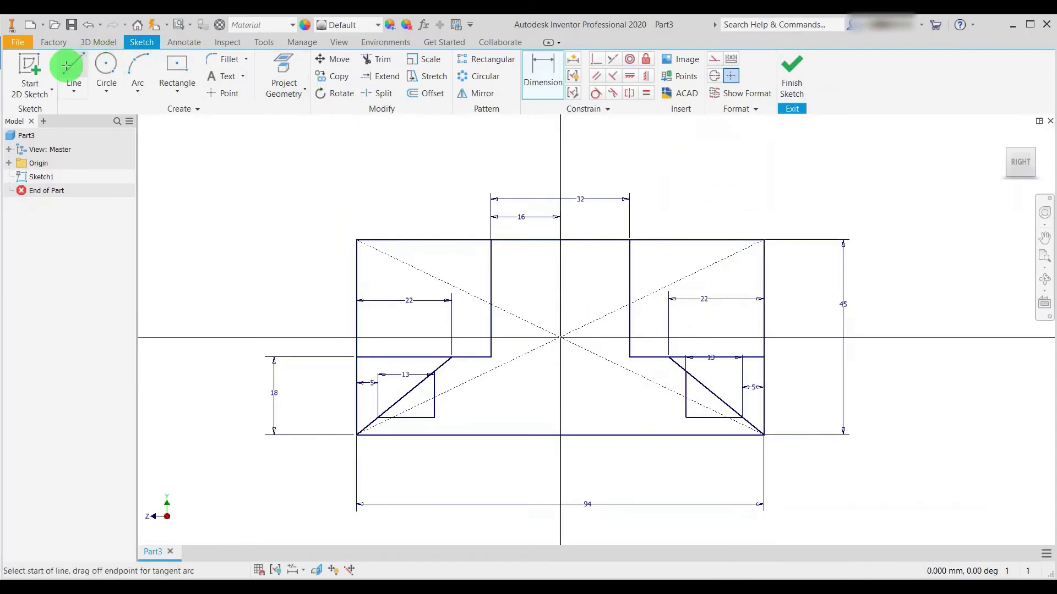
click(490, 283)
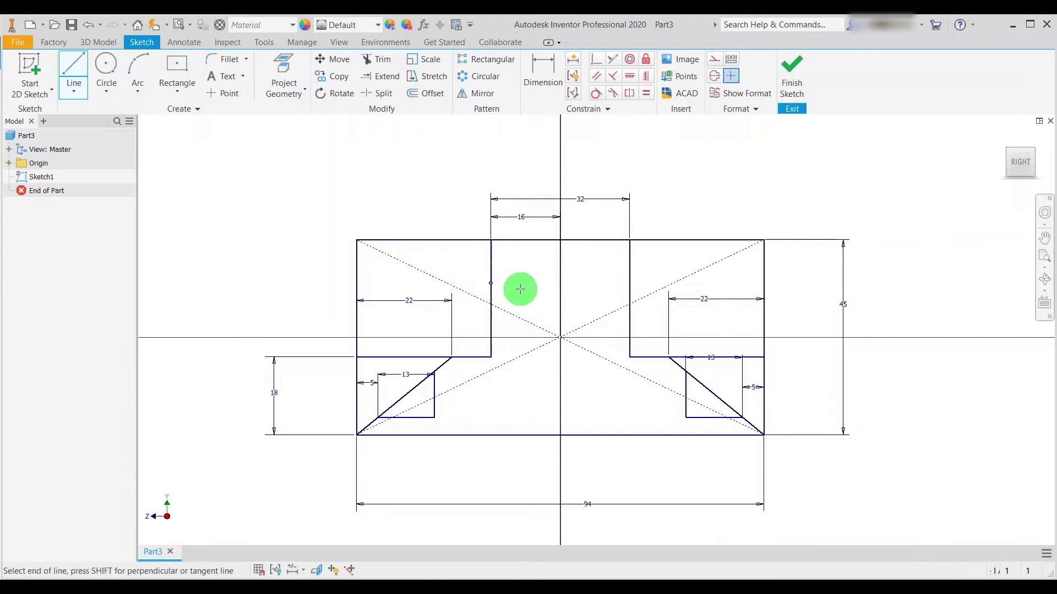
click(629, 283)
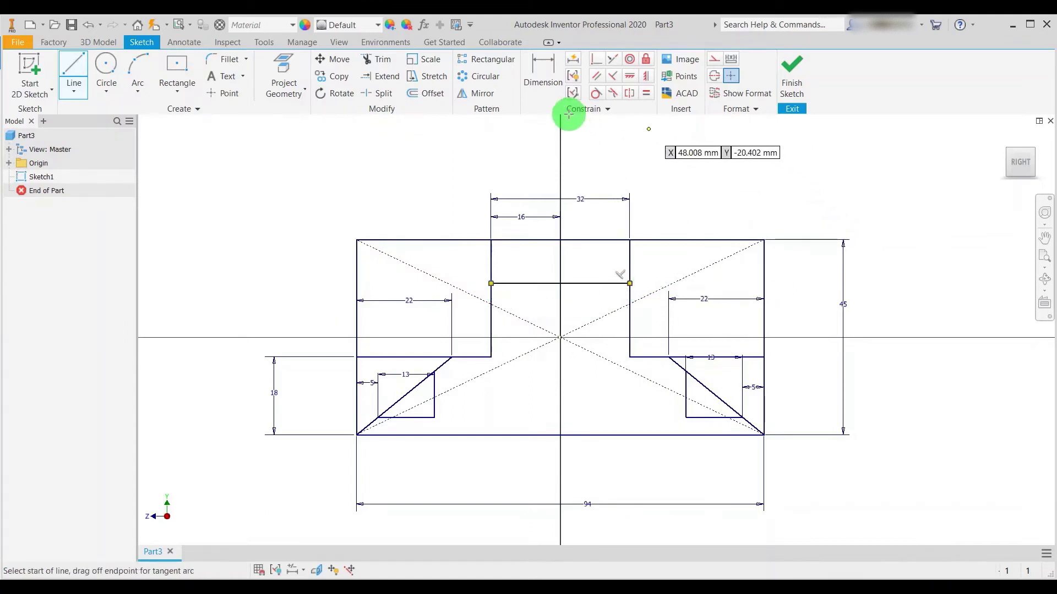
- Dimension the new horizontal line 16 mm below the rectangle's top edge and finish the sketch
click(542, 70)
click(585, 241)
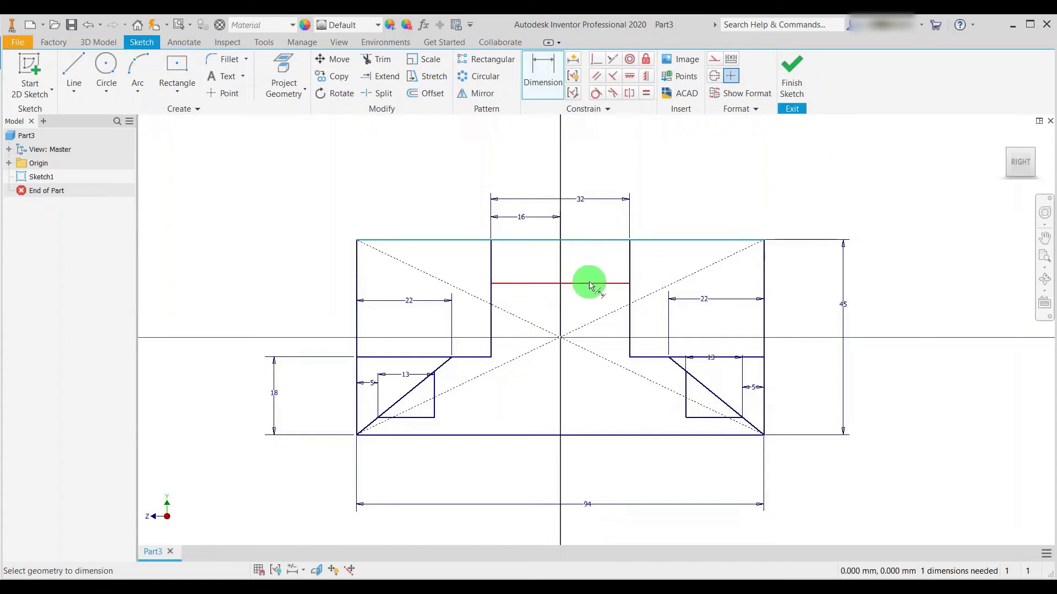
click(589, 282)
click(661, 269)
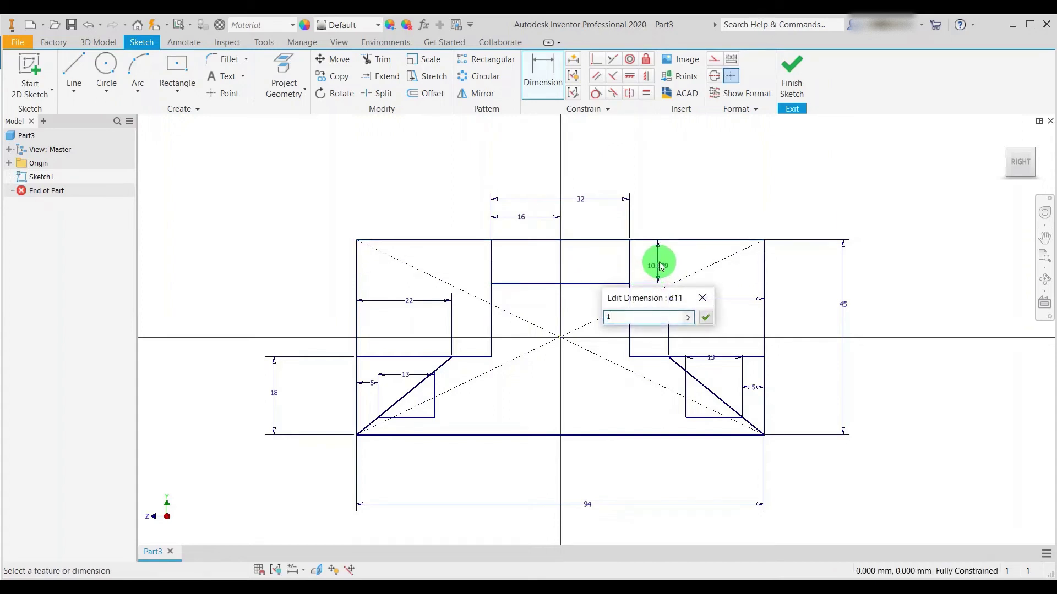
key(Return)
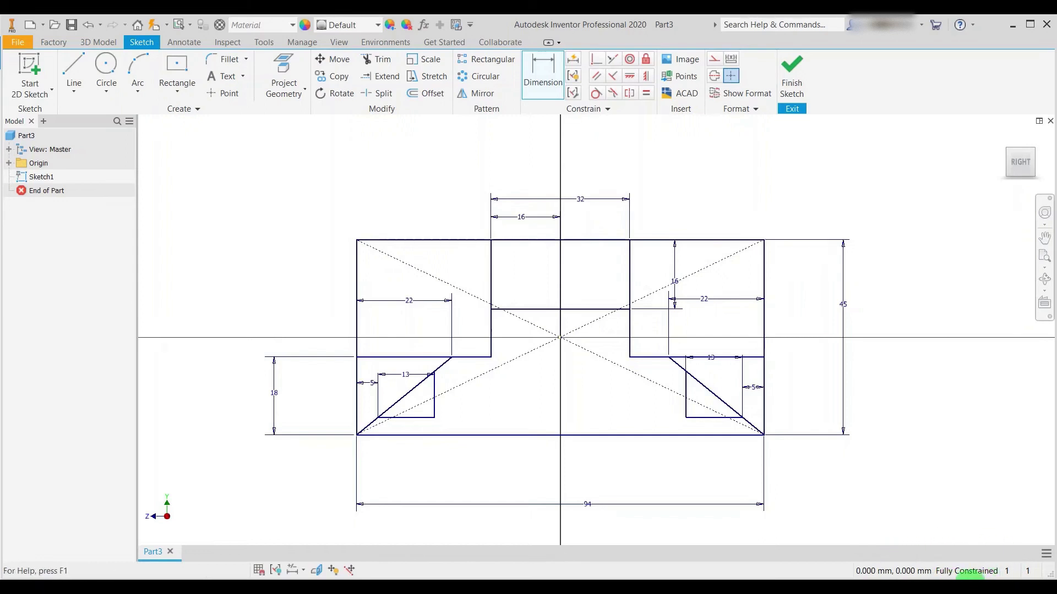
click(790, 83)
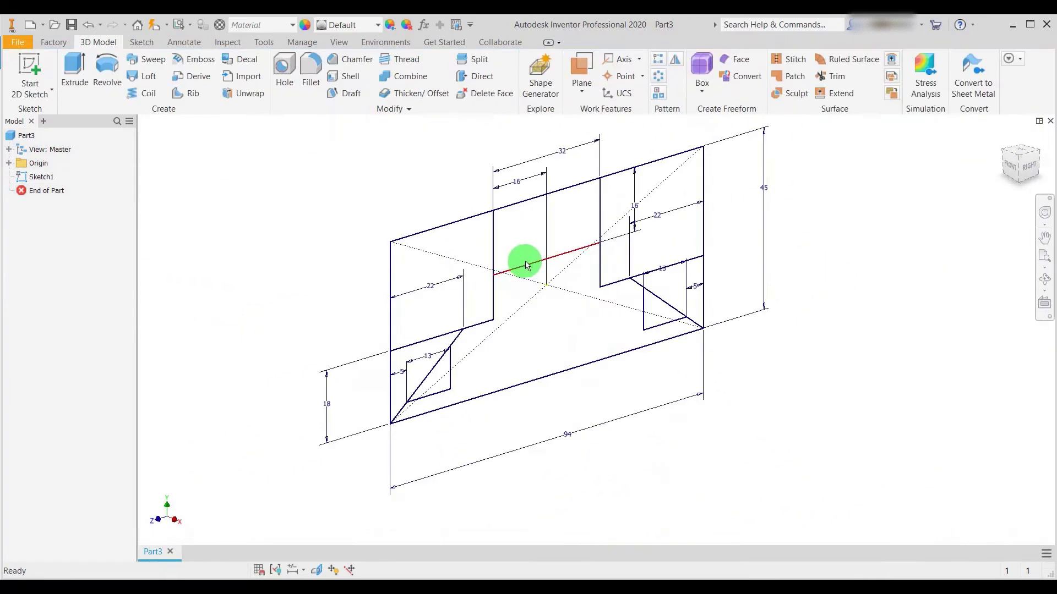
- Start a symmetric extrusion and select the six profile regions that make up the full stepped block outline
scroll(527, 266, up, 3)
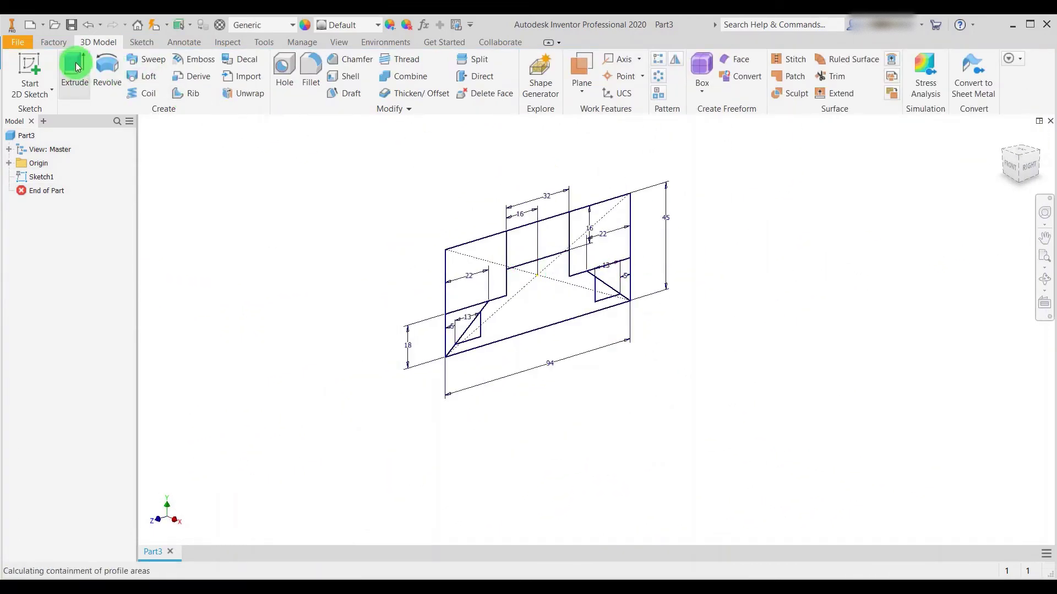
click(77, 67)
click(259, 165)
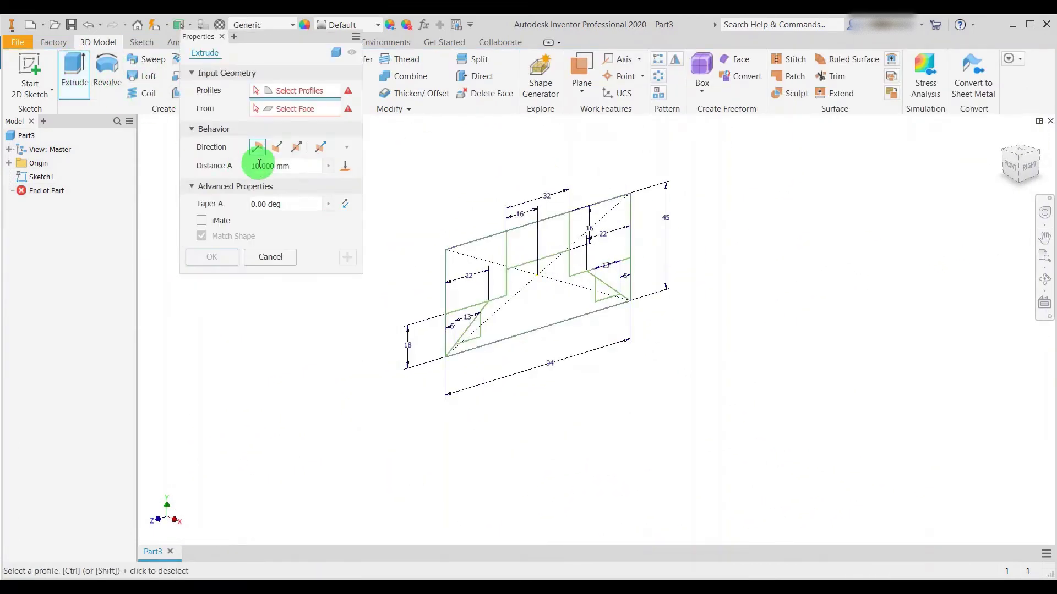
click(296, 148)
scroll(525, 252, down, 2)
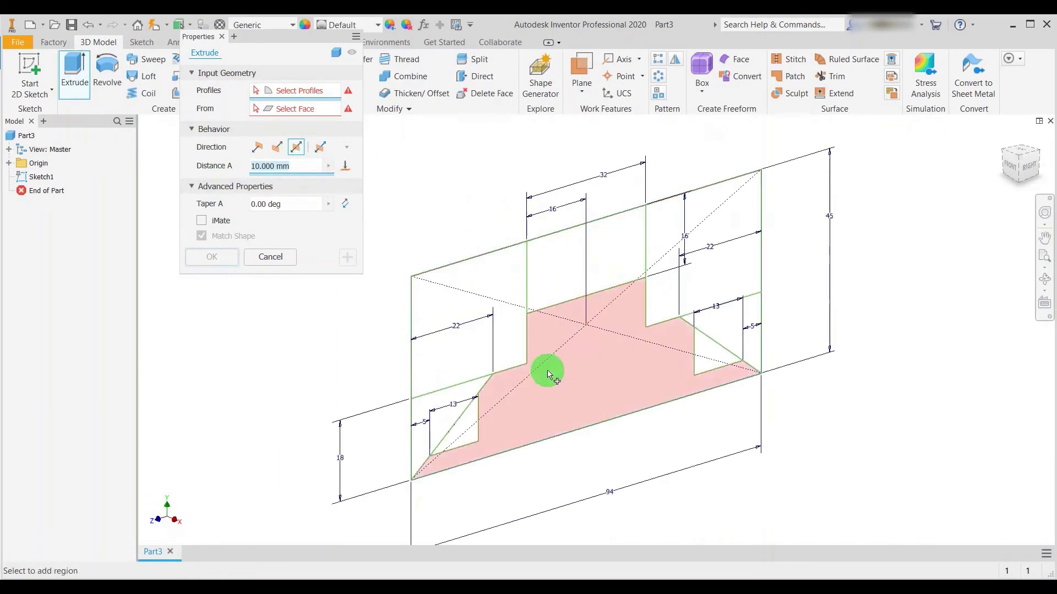
click(582, 396)
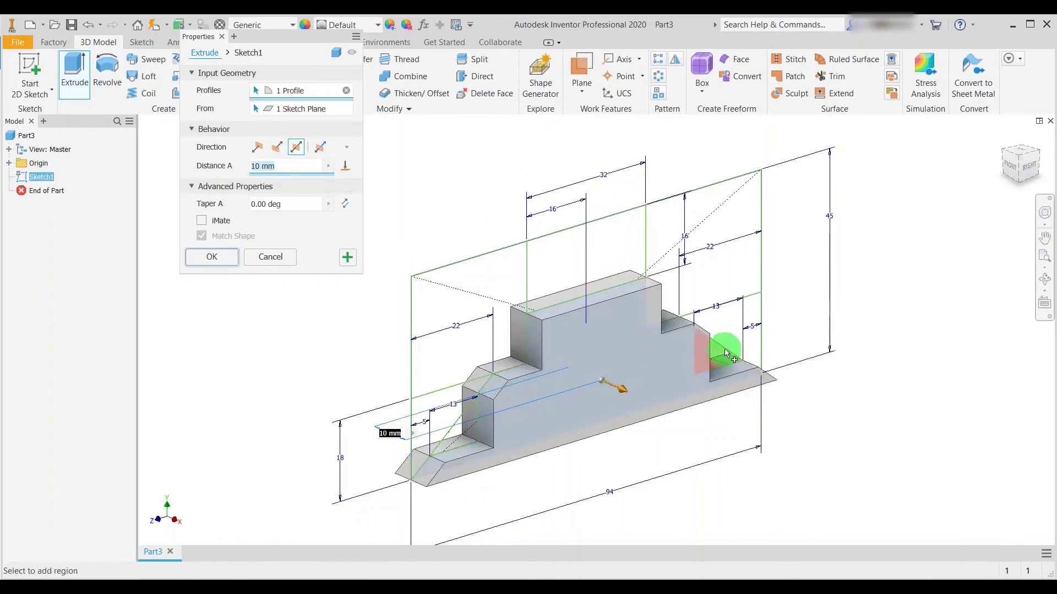
click(718, 359)
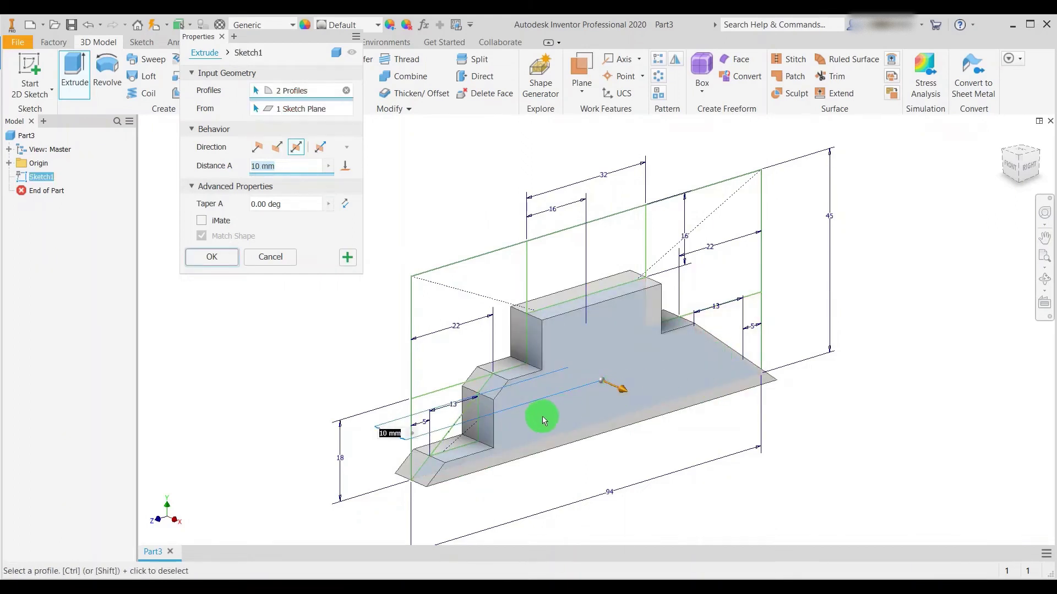
click(470, 421)
click(435, 405)
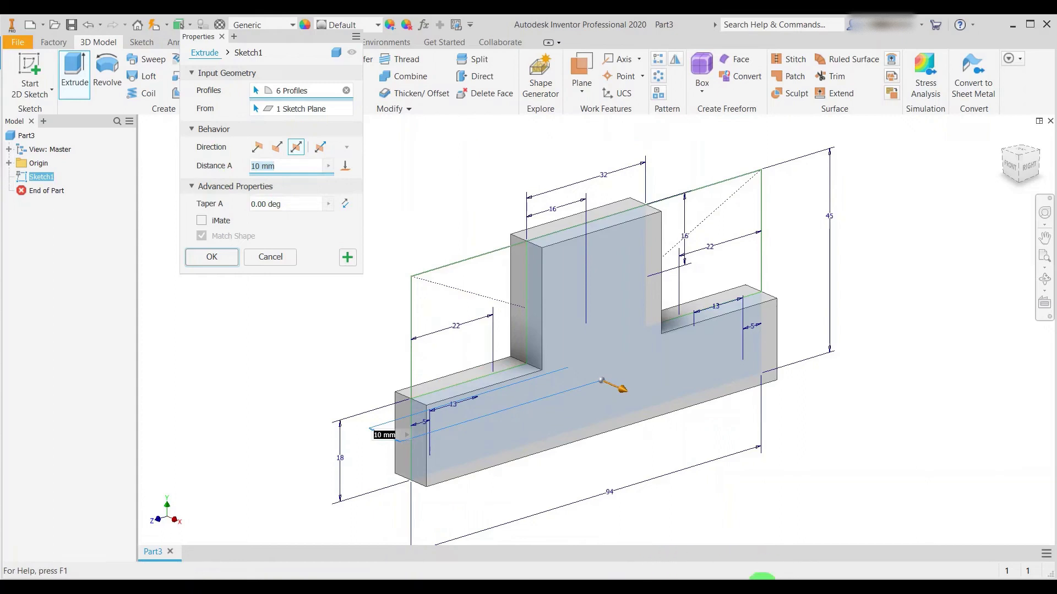
- Check the block's depth in the reference drawing, then extrude the selected profiles symmetrically 38 mm and continue with a new extrusion
click(762, 579)
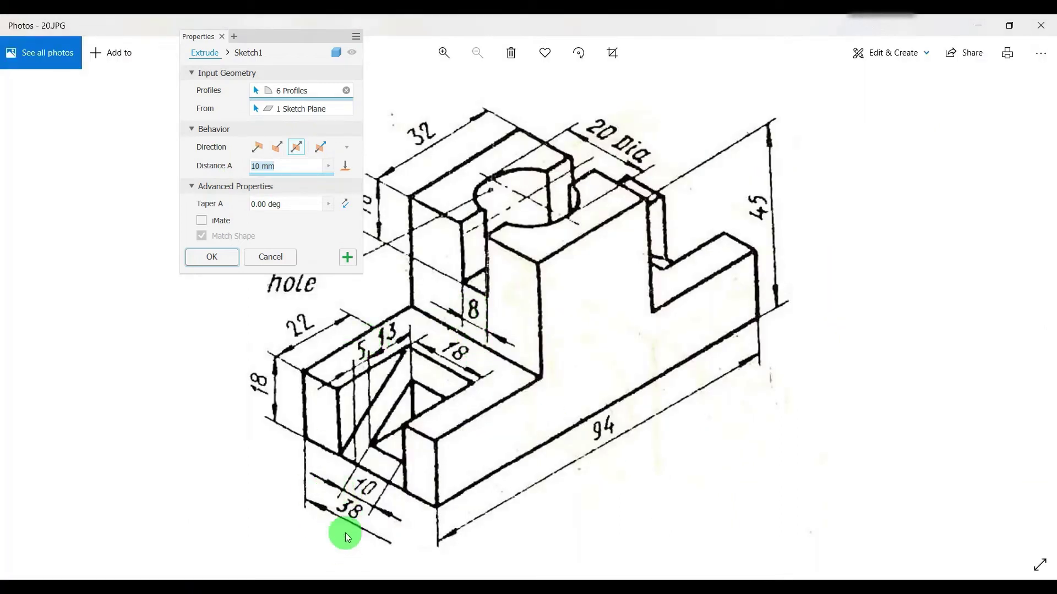
key(alt+Tab)
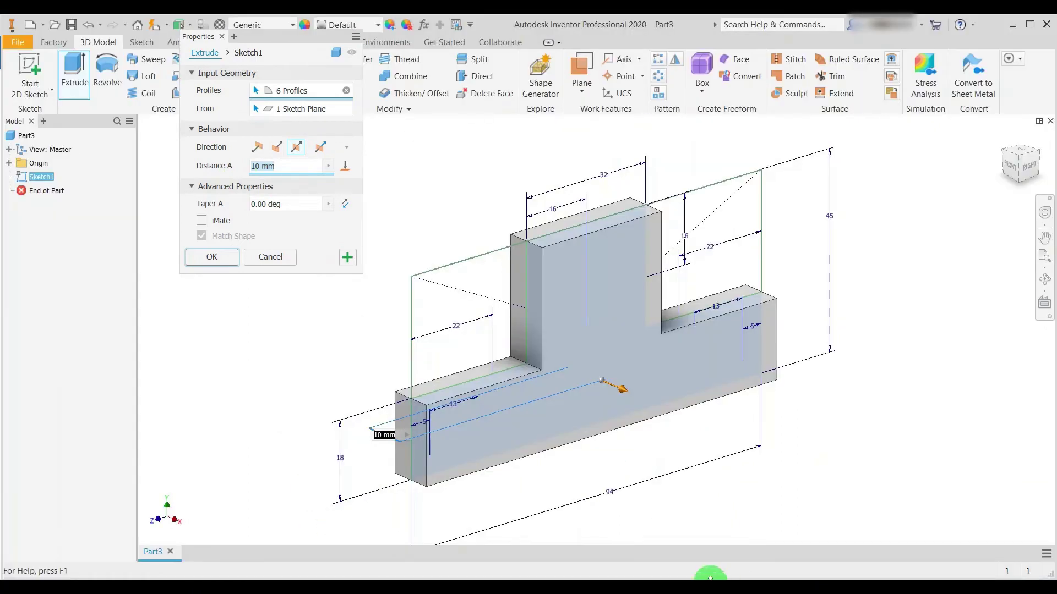
click(448, 386)
click(310, 151)
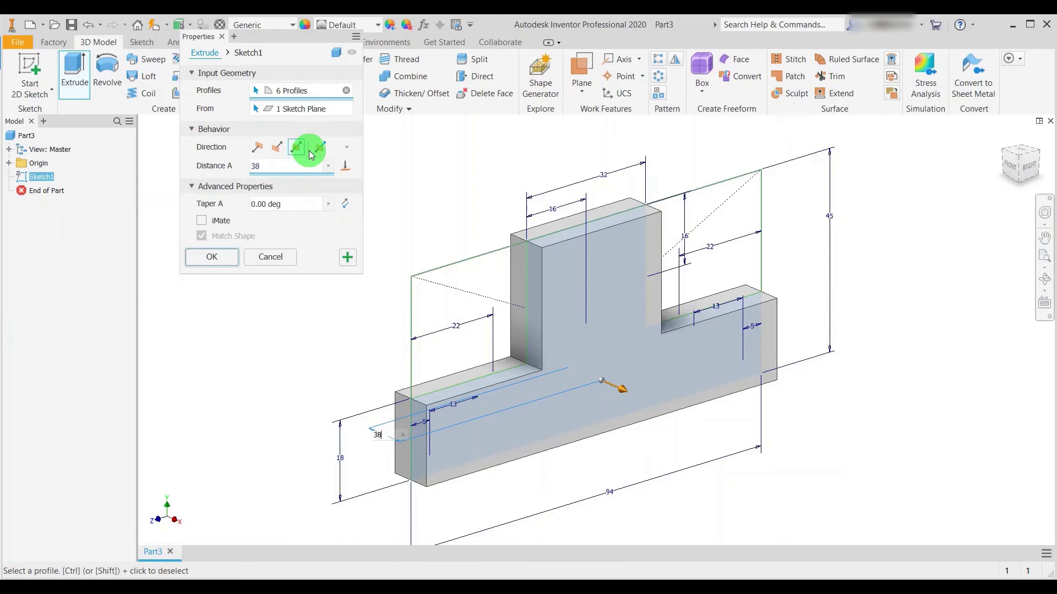
scroll(580, 334, up, 4)
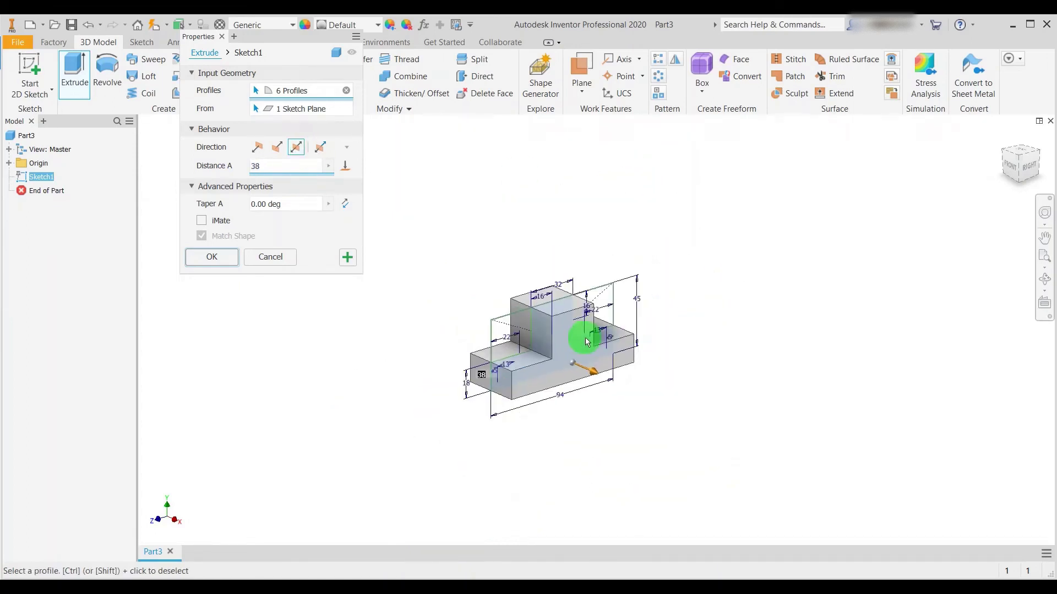
scroll(490, 325, down, 3)
click(348, 259)
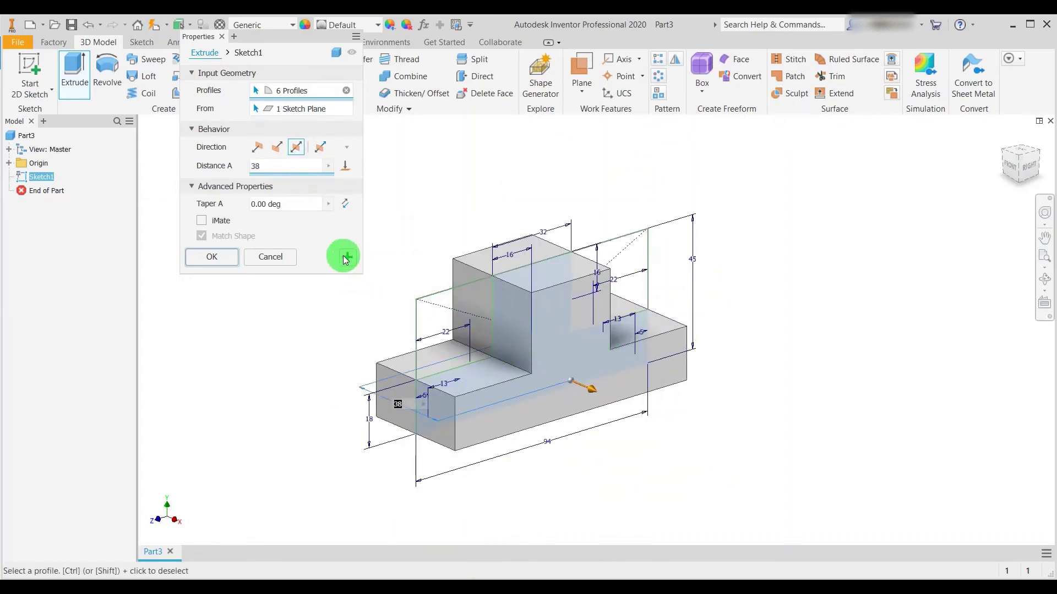
- Select the outer wedge-shaped profile regions at both ends of the block and make the extrusion symmetric
click(438, 349)
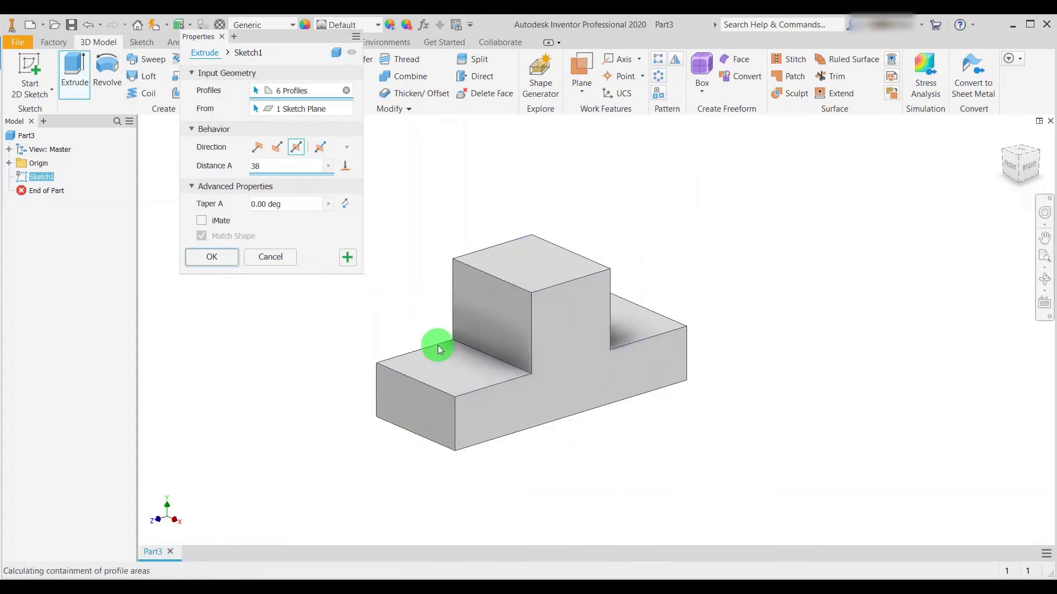
click(439, 401)
click(296, 146)
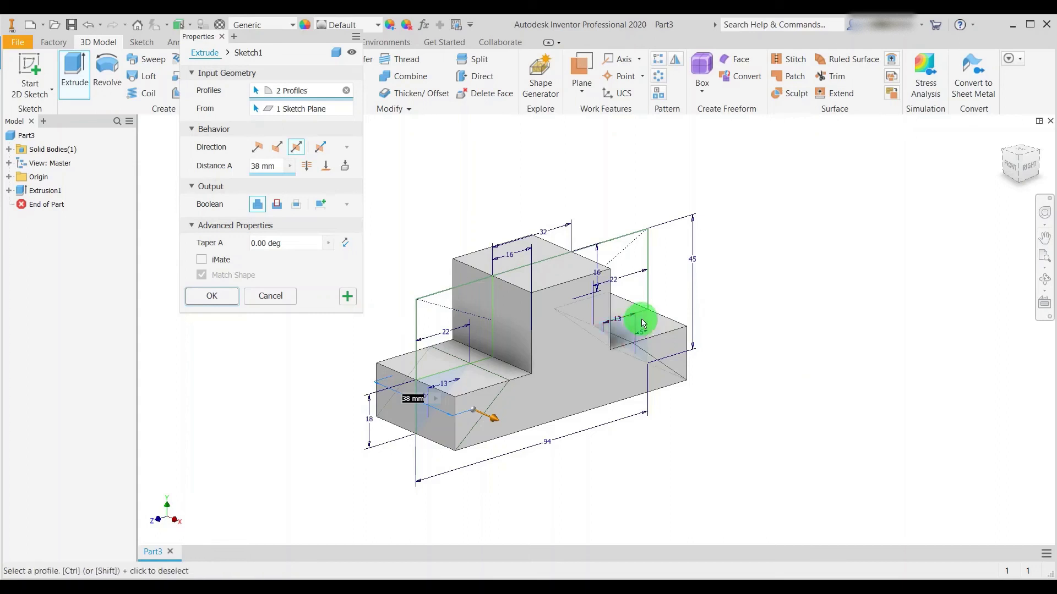
- Check the end pocket's width in the reference drawing, then set the extrusion to an 18 mm cut
key(alt+Tab)
click(383, 468)
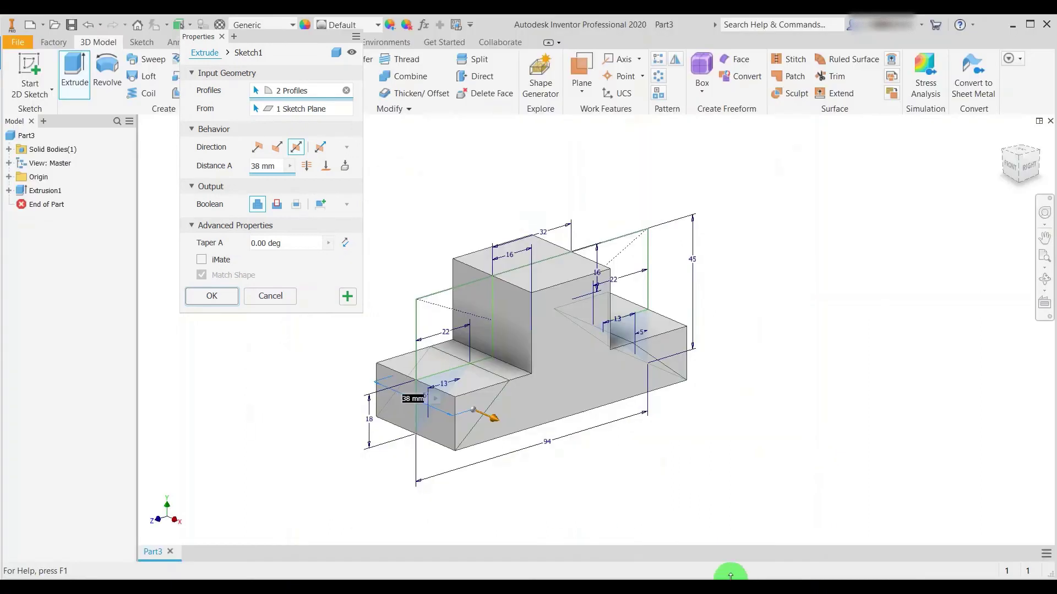
click(732, 580)
click(278, 166)
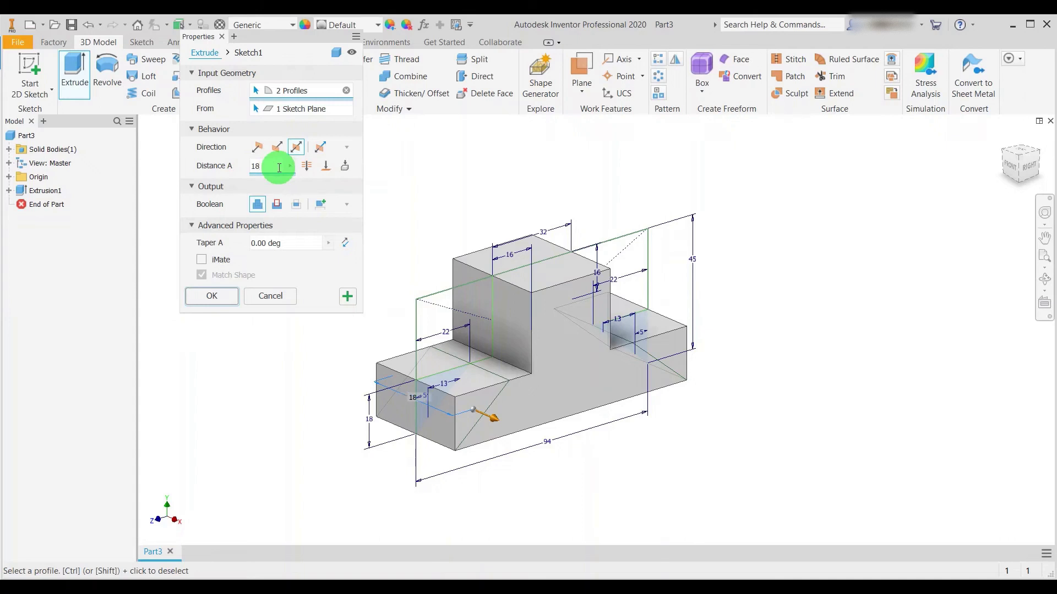
click(276, 205)
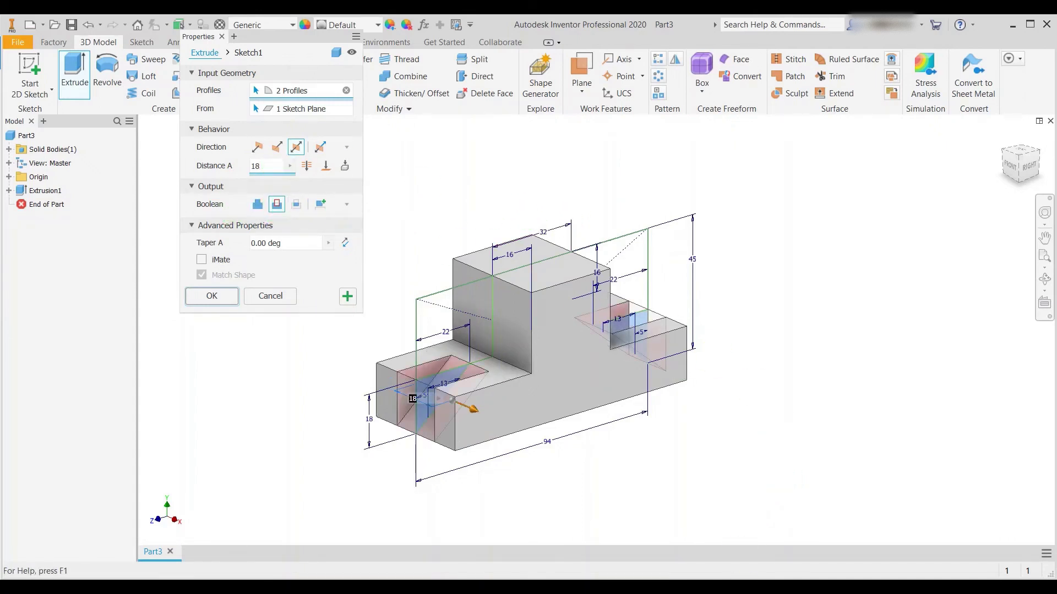
- Compare the pocket preview with the reference drawing, then apply the 18 mm cut and continue with a new extrusion
click(732, 580)
click(367, 402)
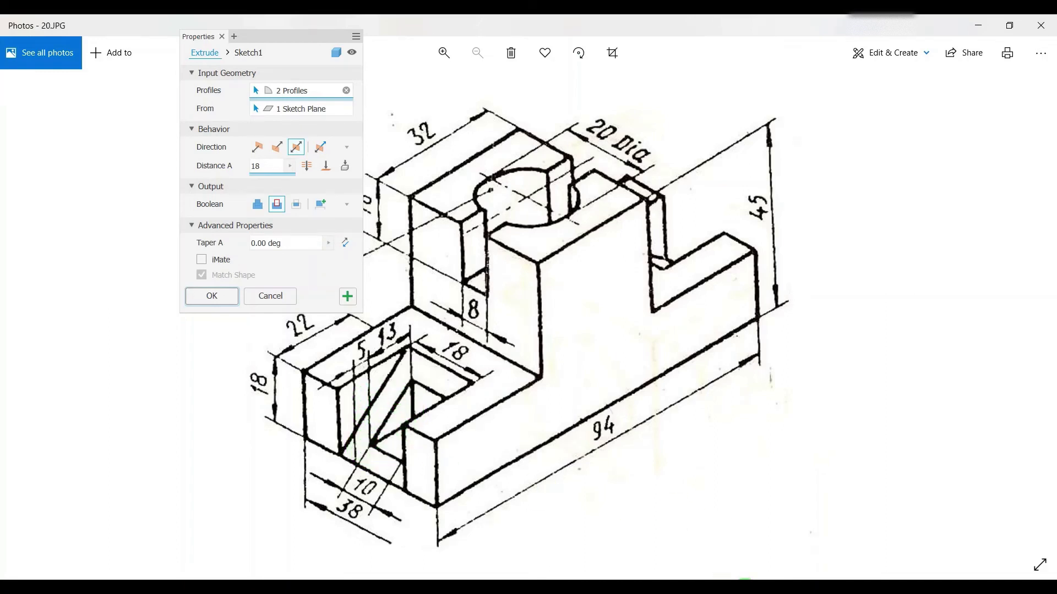
click(743, 580)
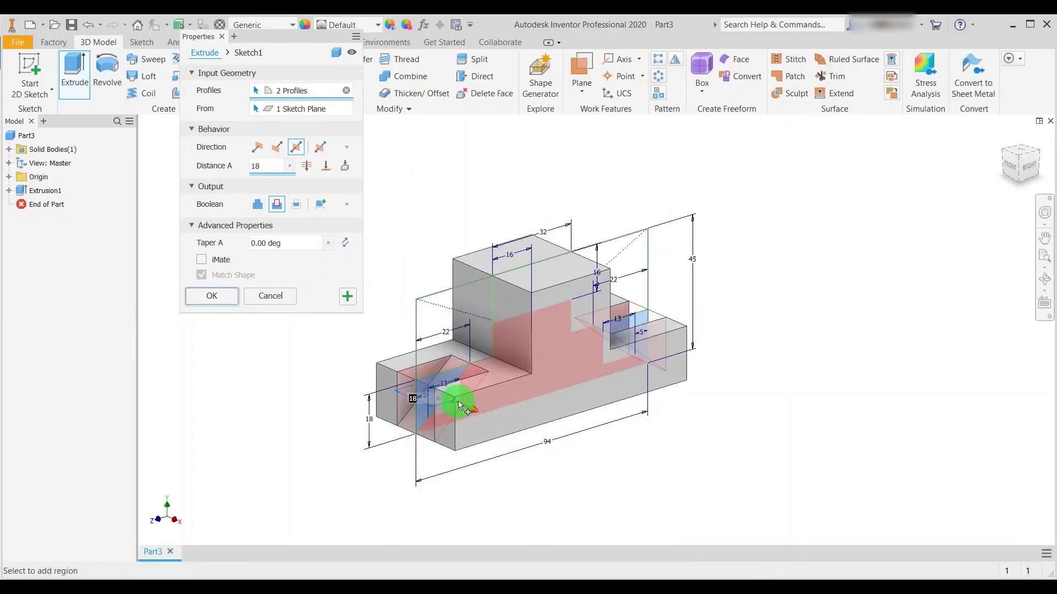
scroll(458, 392, up, 3)
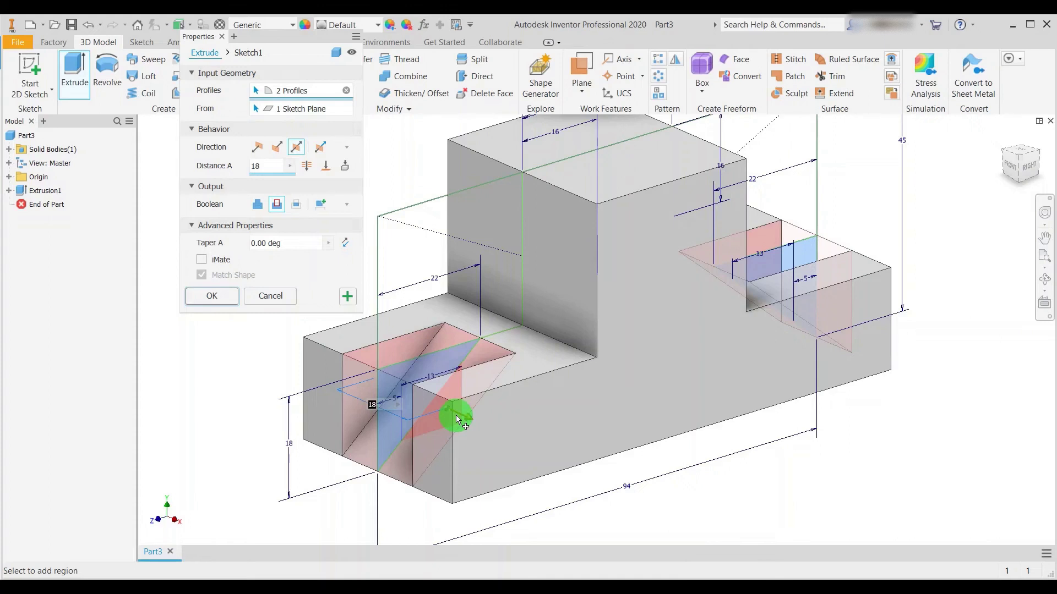
click(348, 296)
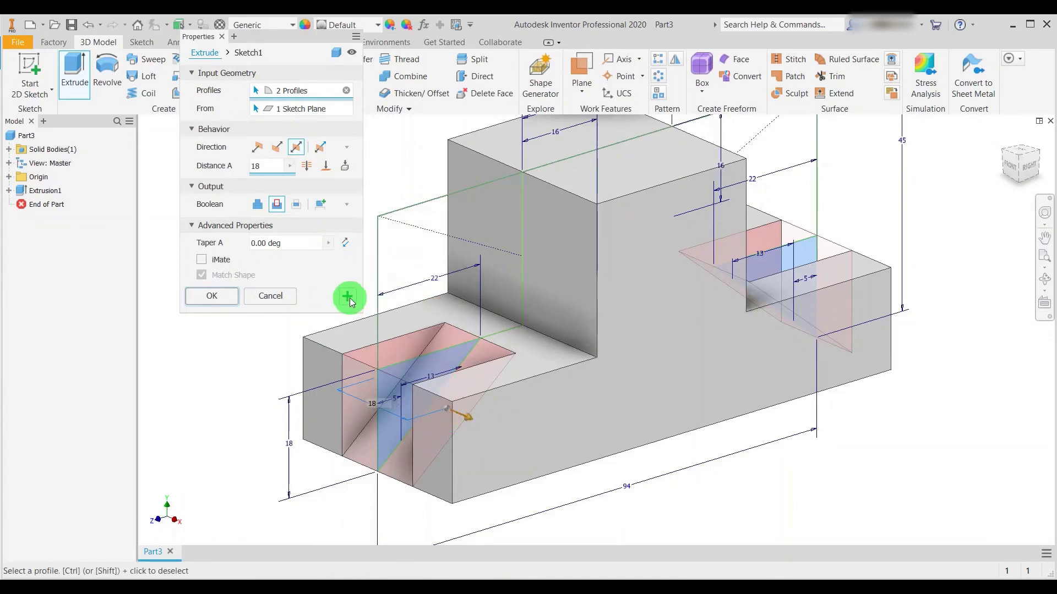
- Select the inner triangular profile regions at both ends for a symmetric extrusion and check the inner opening's width in the reference drawing
click(441, 415)
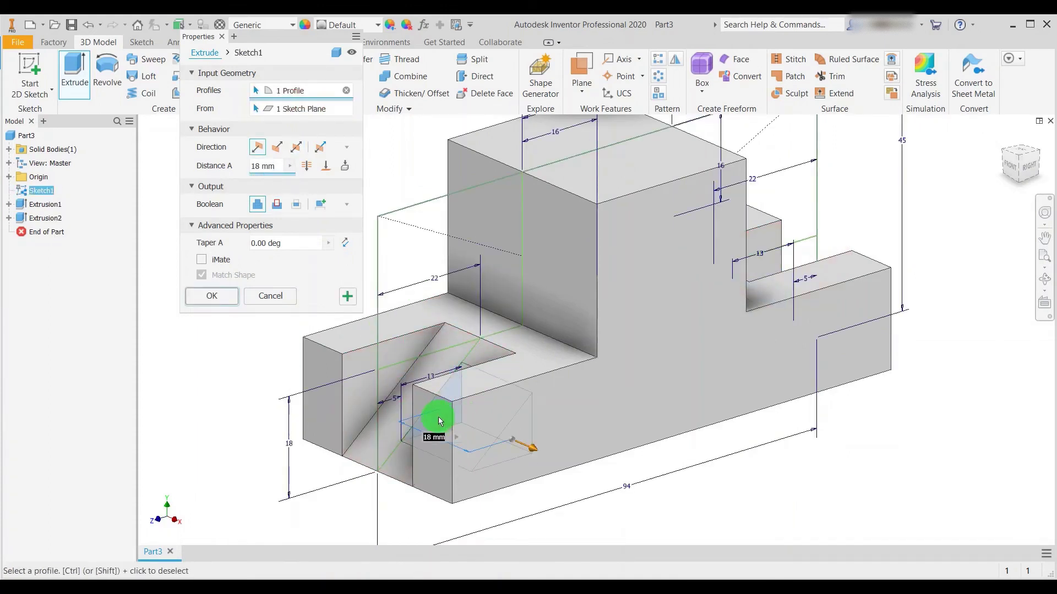
click(757, 321)
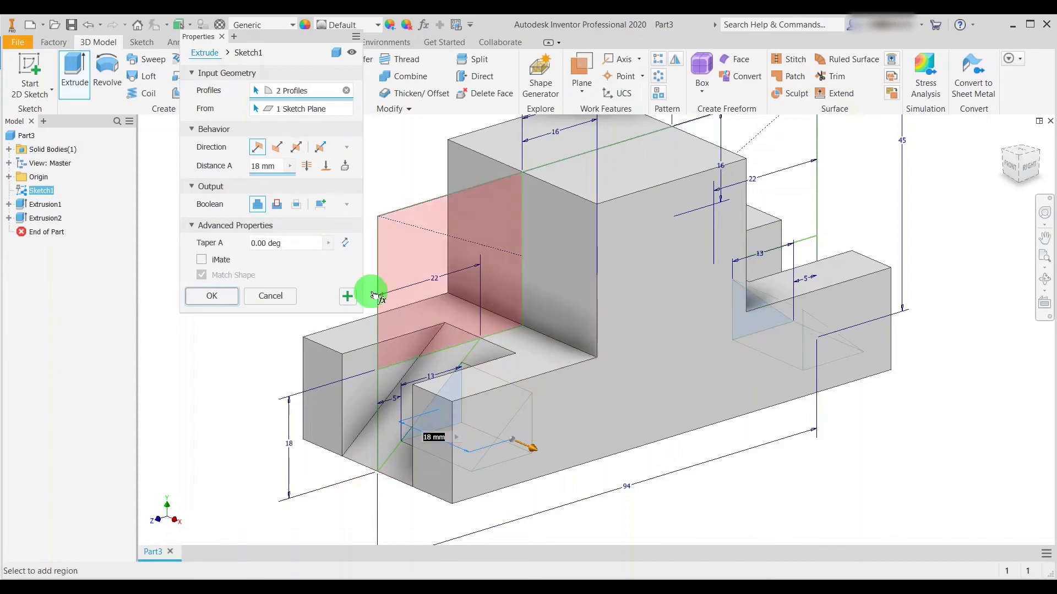
click(293, 146)
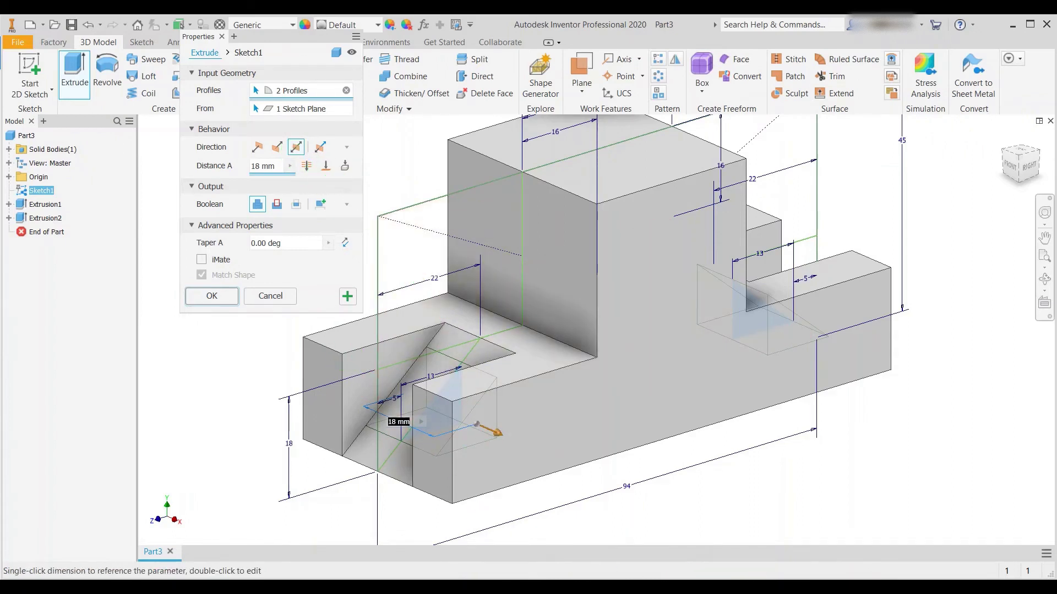
click(740, 577)
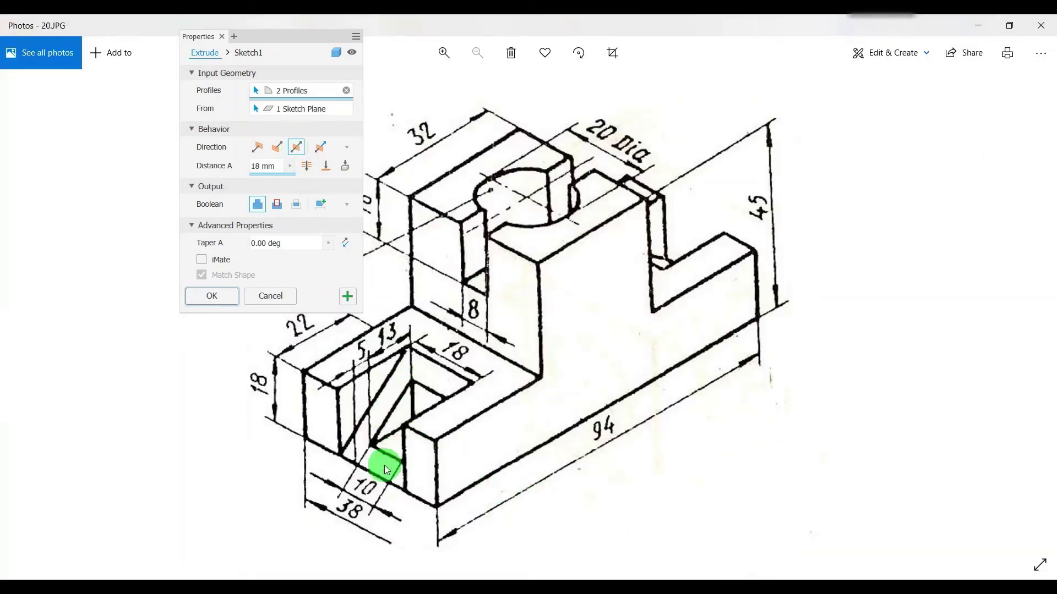
click(558, 580)
click(742, 579)
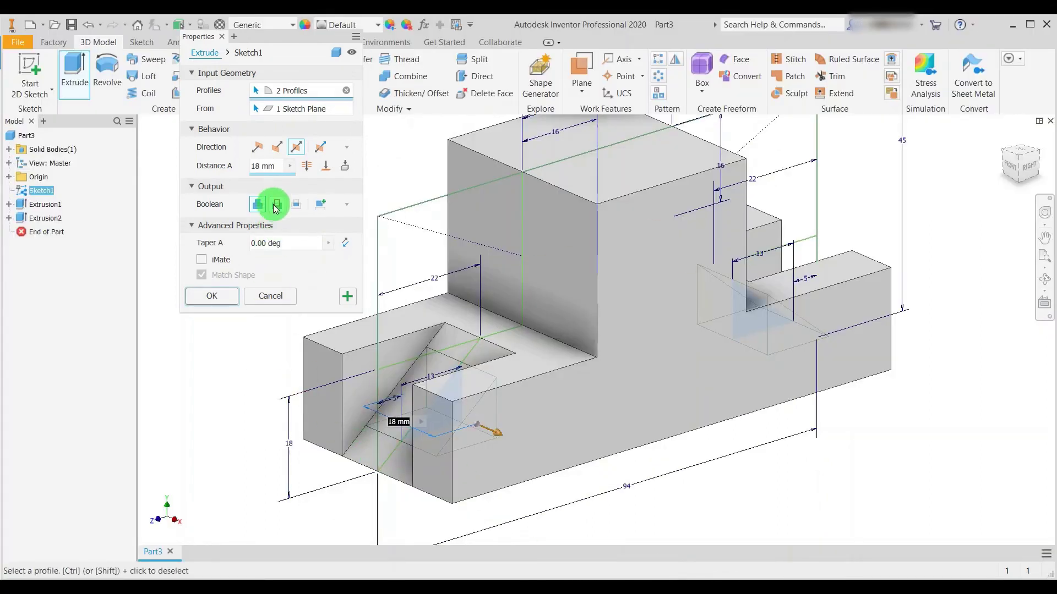
- Cut the two inner regions symmetrically 10 mm after comparing with the reference drawing, and continue with a new extrusion
click(277, 167)
text(10)
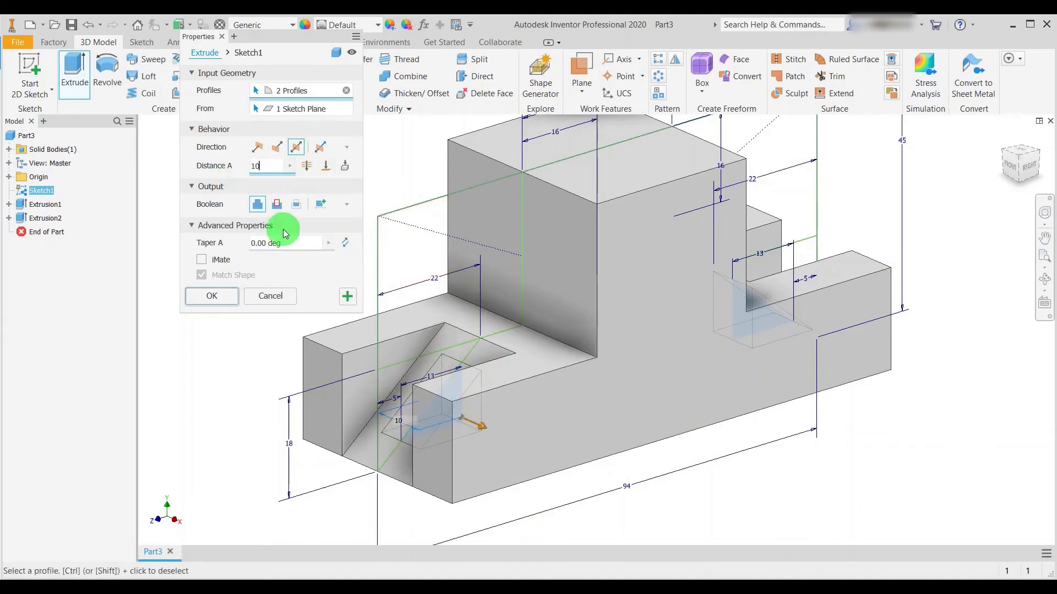
click(277, 204)
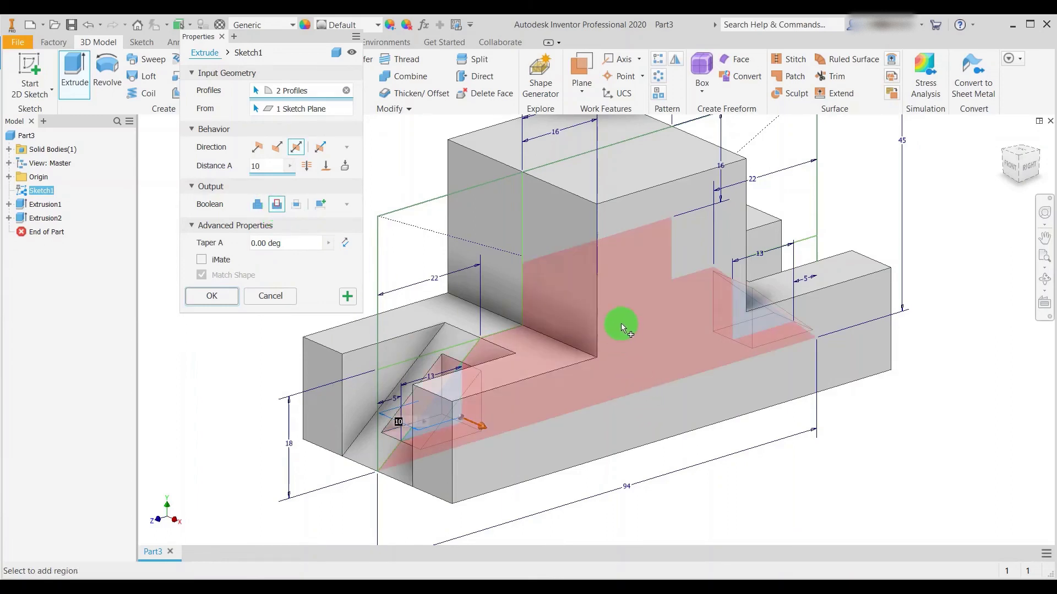
click(775, 588)
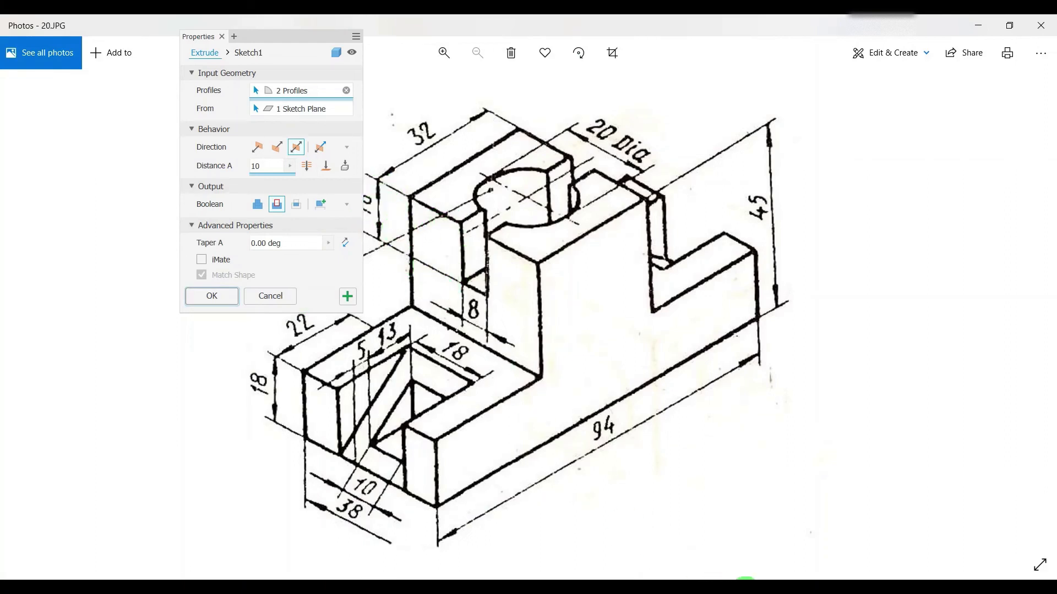
click(744, 579)
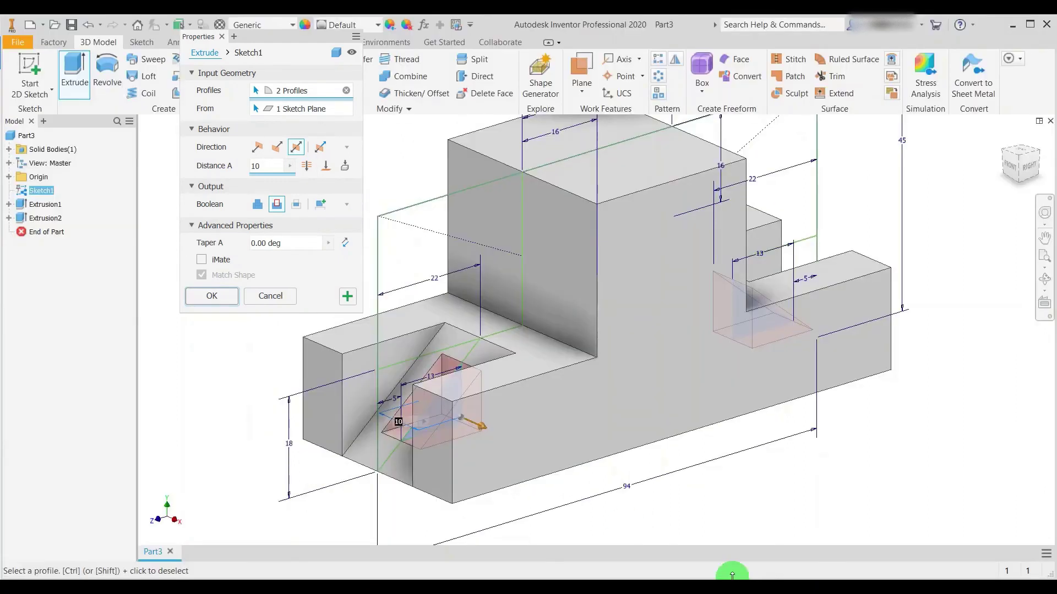
click(347, 297)
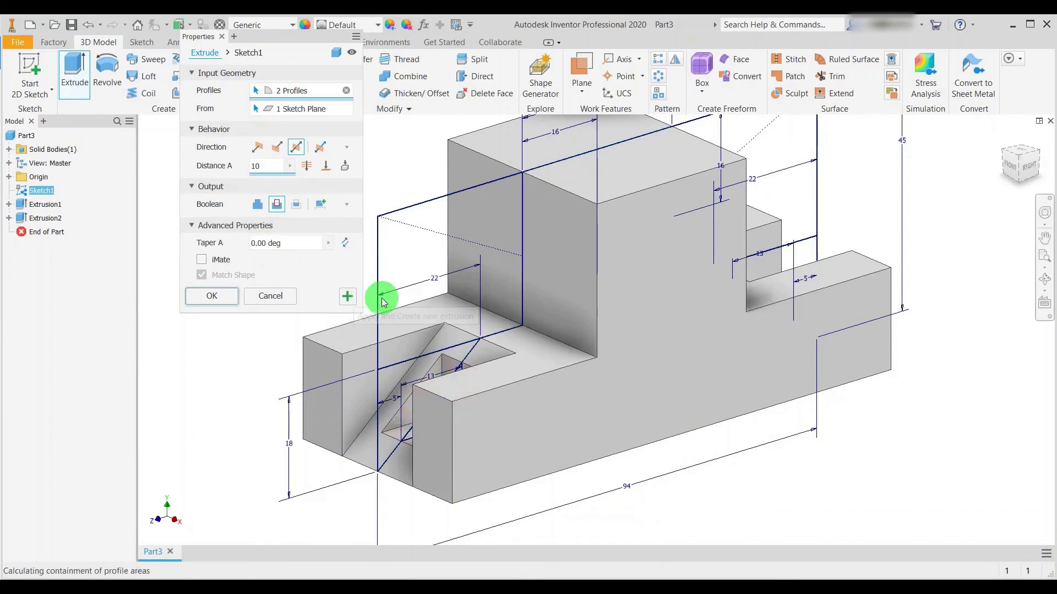
- Select the raised block's upper profile region, check the slot width in the reference drawing, and cut it symmetrically 8 mm
click(543, 211)
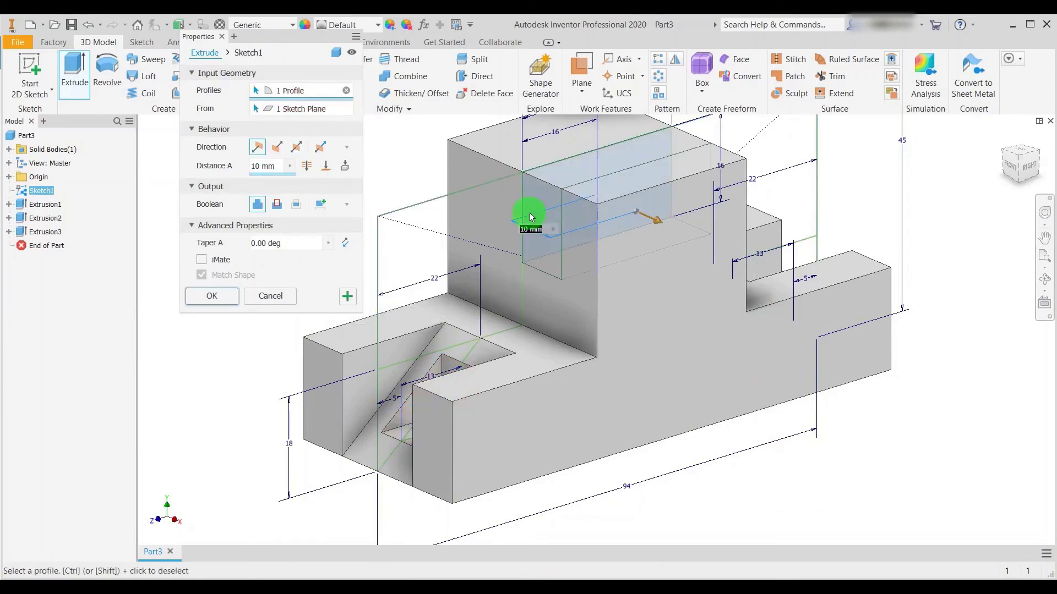
click(297, 147)
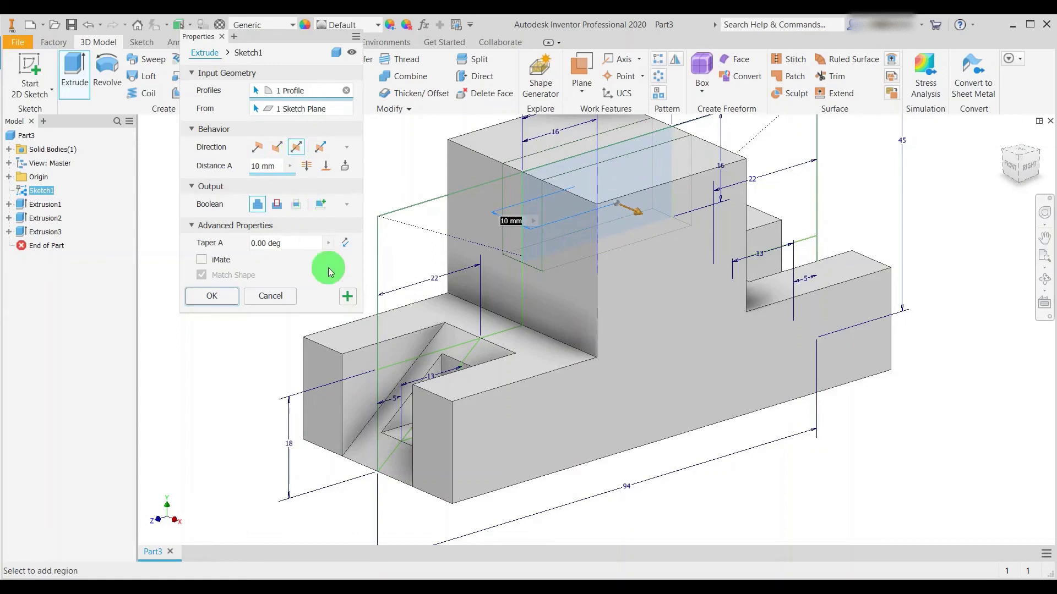
click(778, 585)
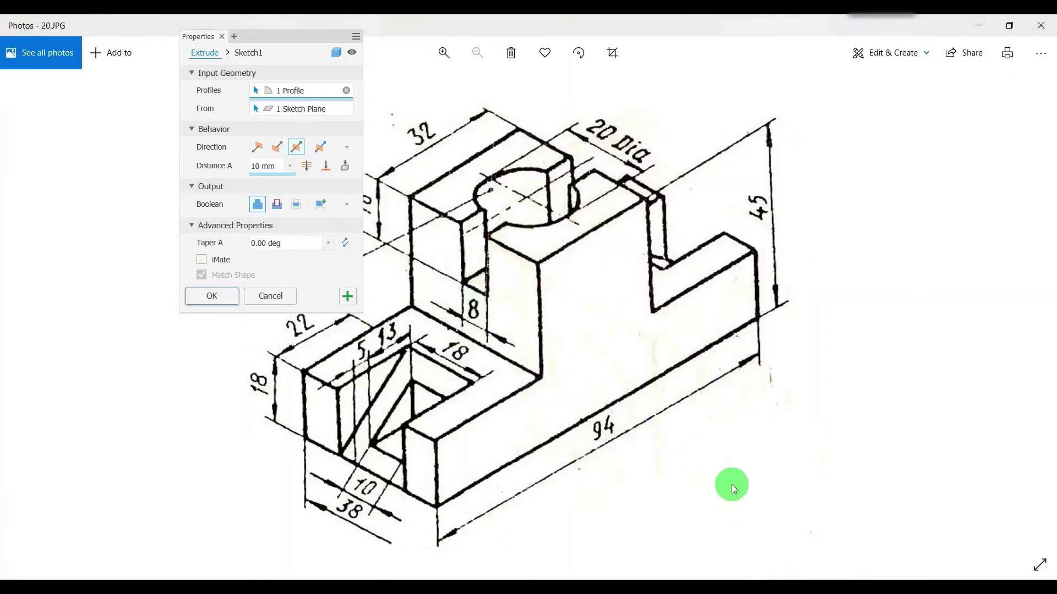
click(747, 583)
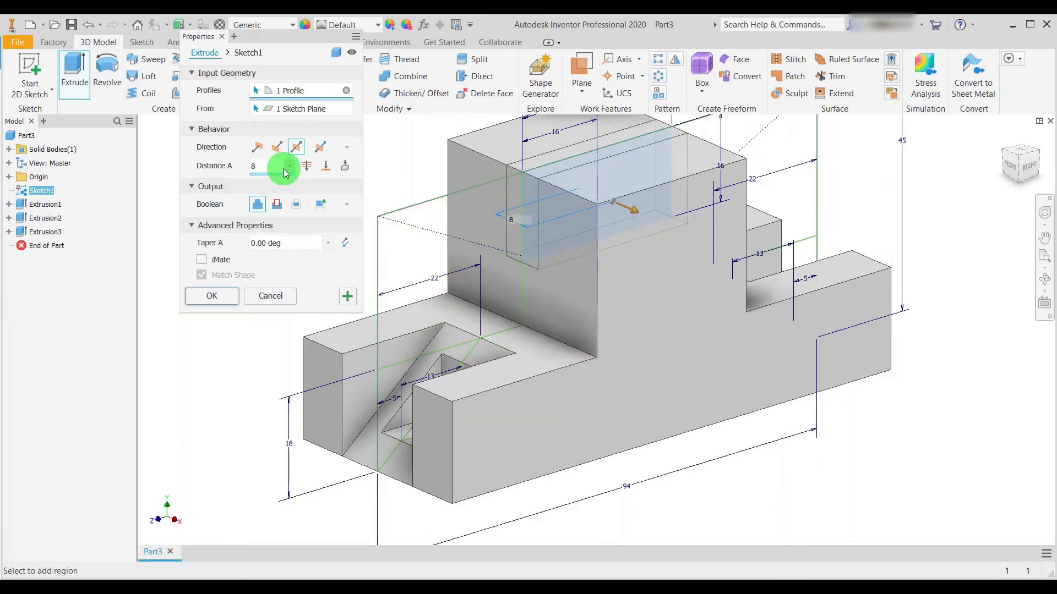
click(282, 211)
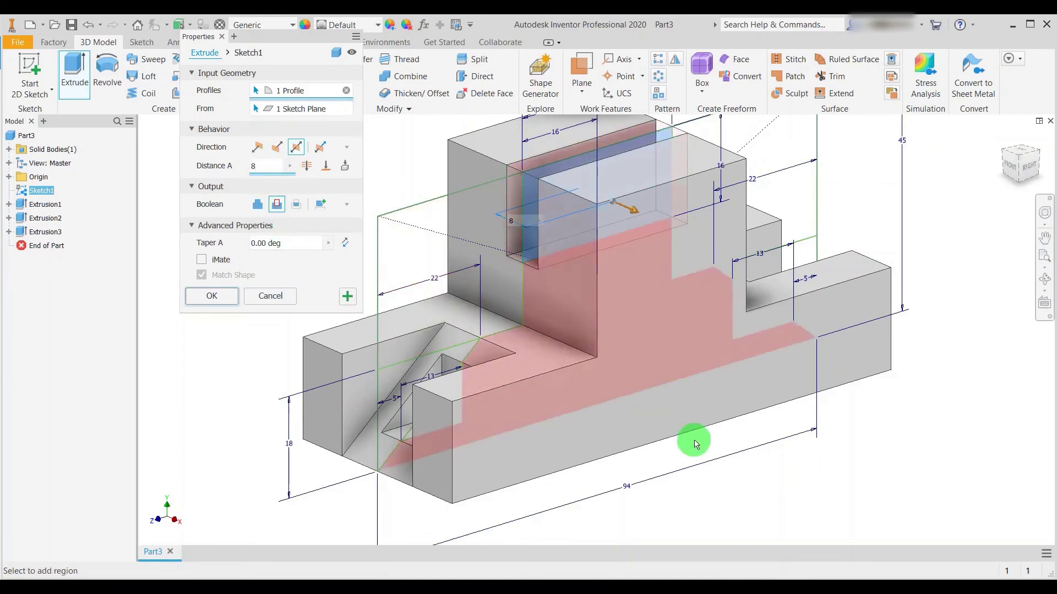
scroll(712, 373, down, 3)
scroll(680, 448, up, 2)
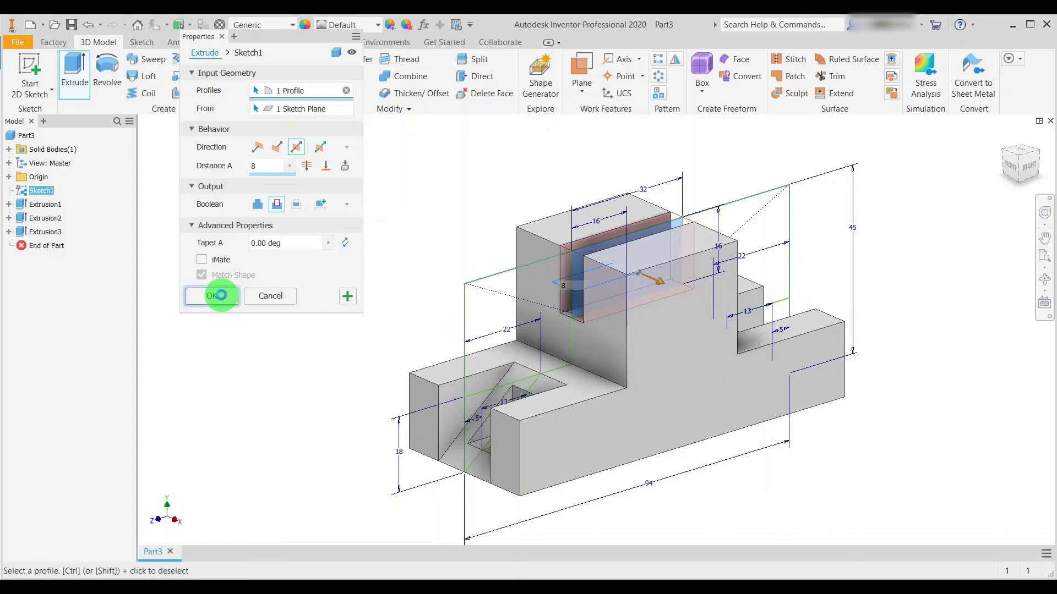
click(219, 295)
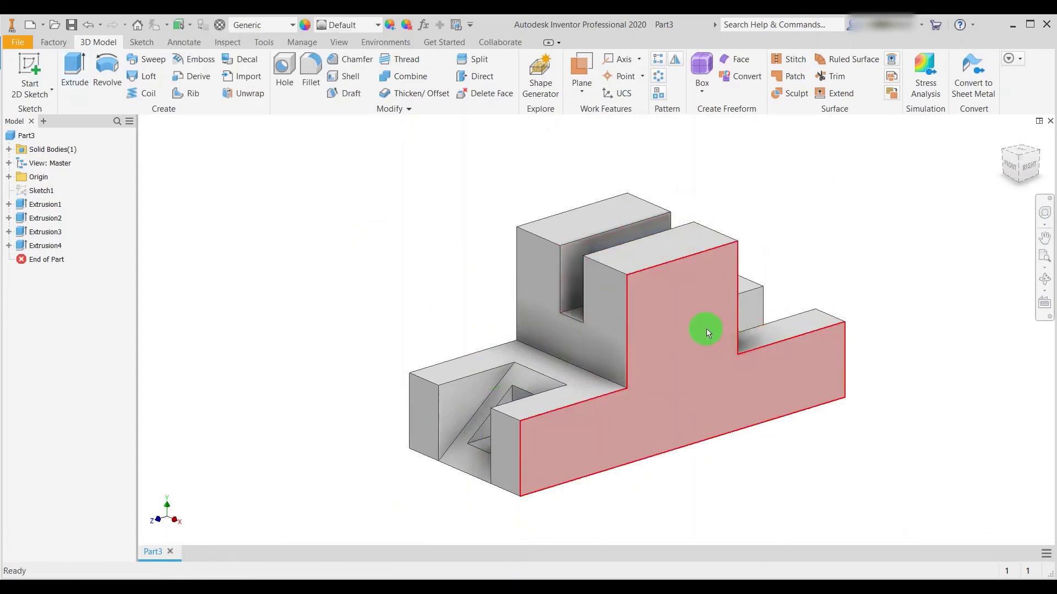
- Check the round hole in the reference drawing, then start a sketch on the raised block's top face
key(alt+Tab)
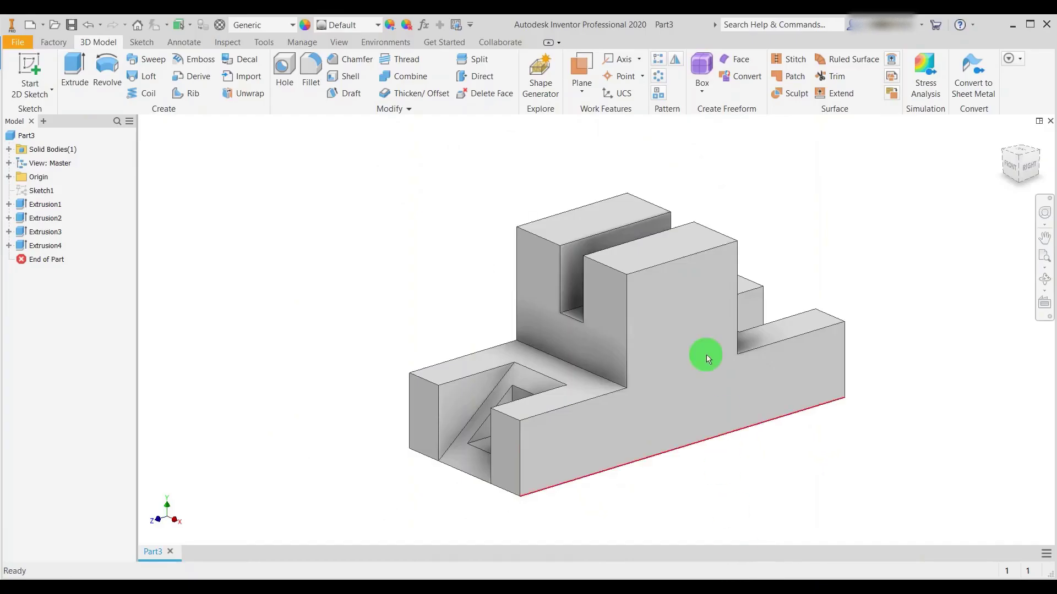
click(739, 587)
click(615, 211)
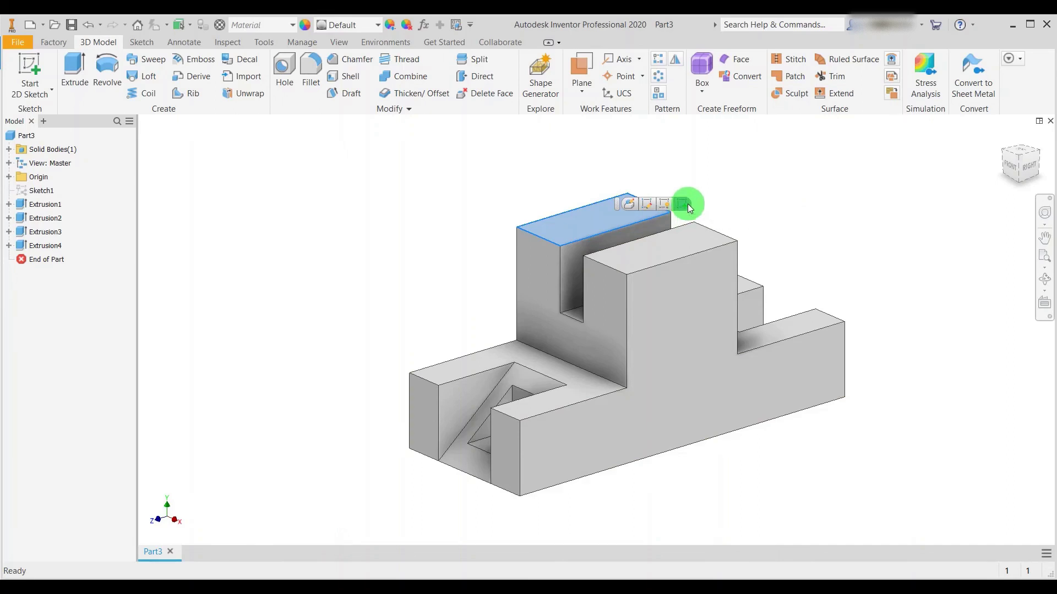
click(688, 204)
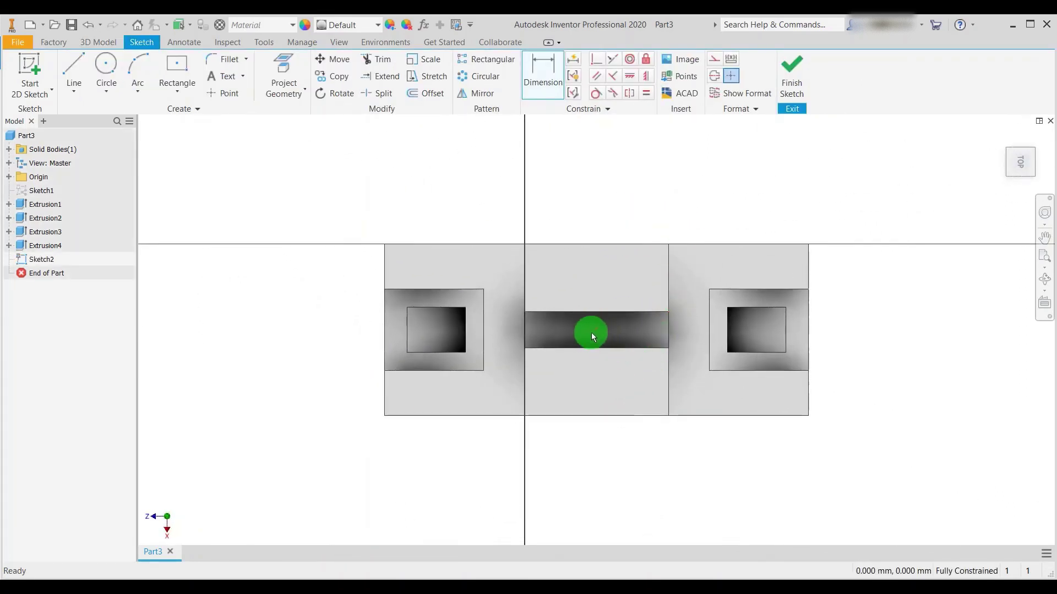
- Sketch a circle about 21 mm in diameter centred on the slot in the raised block
click(117, 82)
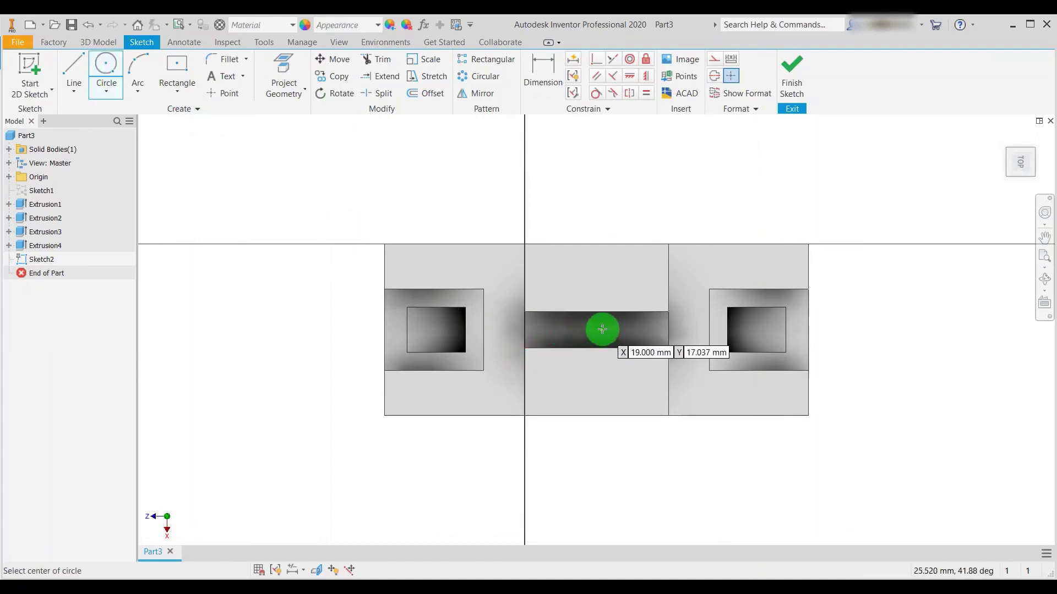
scroll(600, 336, up, 5)
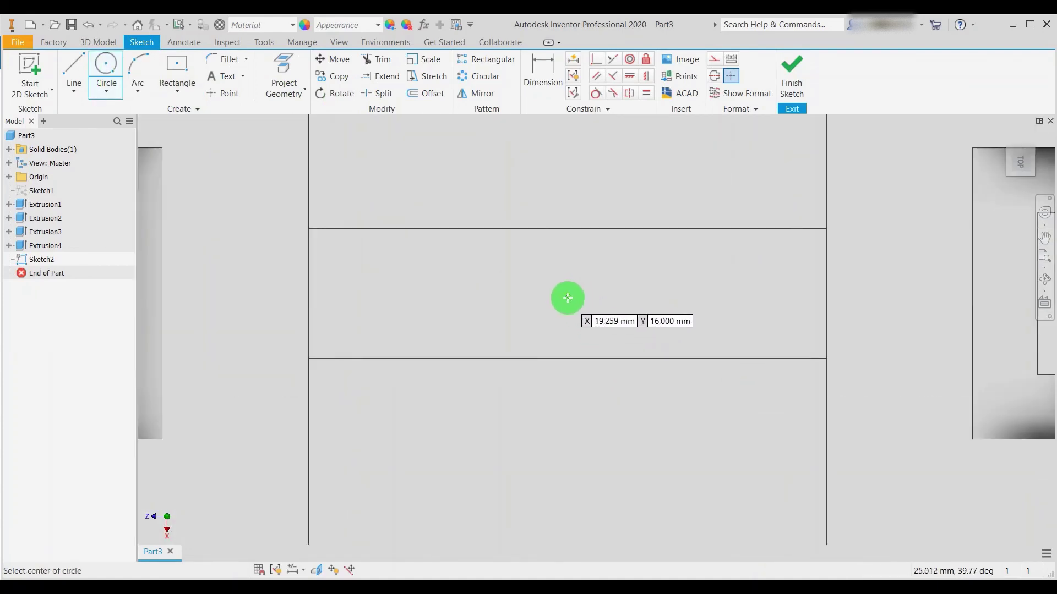
click(567, 295)
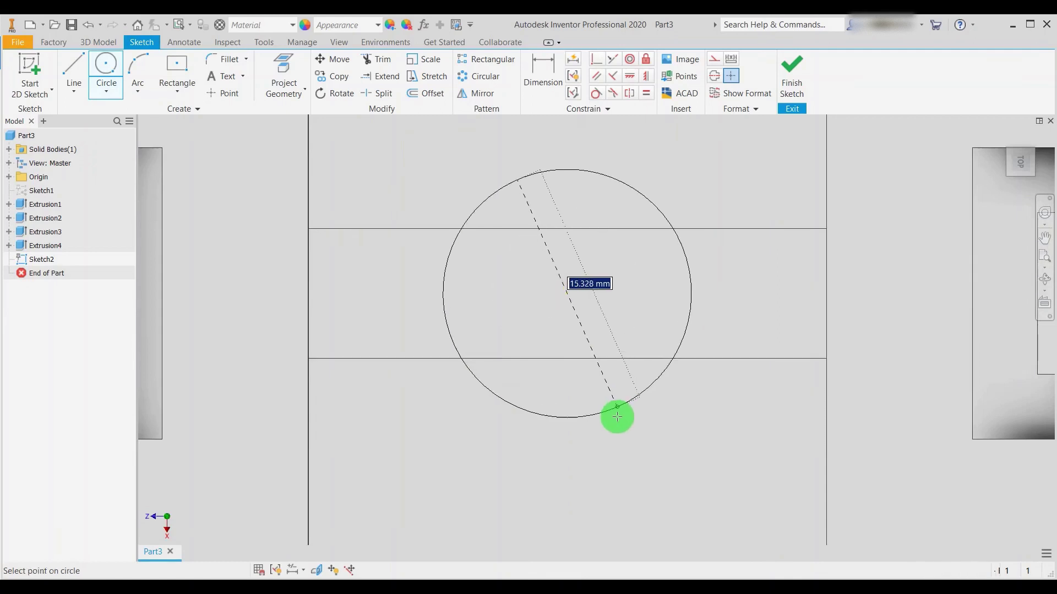
click(628, 451)
scroll(691, 274, down, 4)
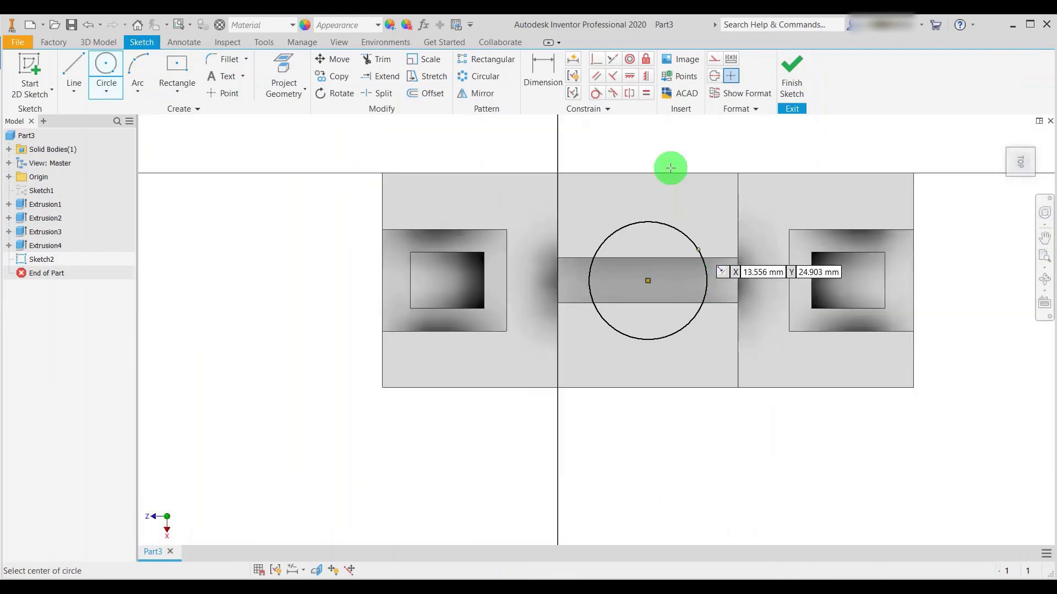
- Dimension the circle on the raised block's top face to a 20 mm diameter and finish the sketch
click(541, 68)
click(694, 242)
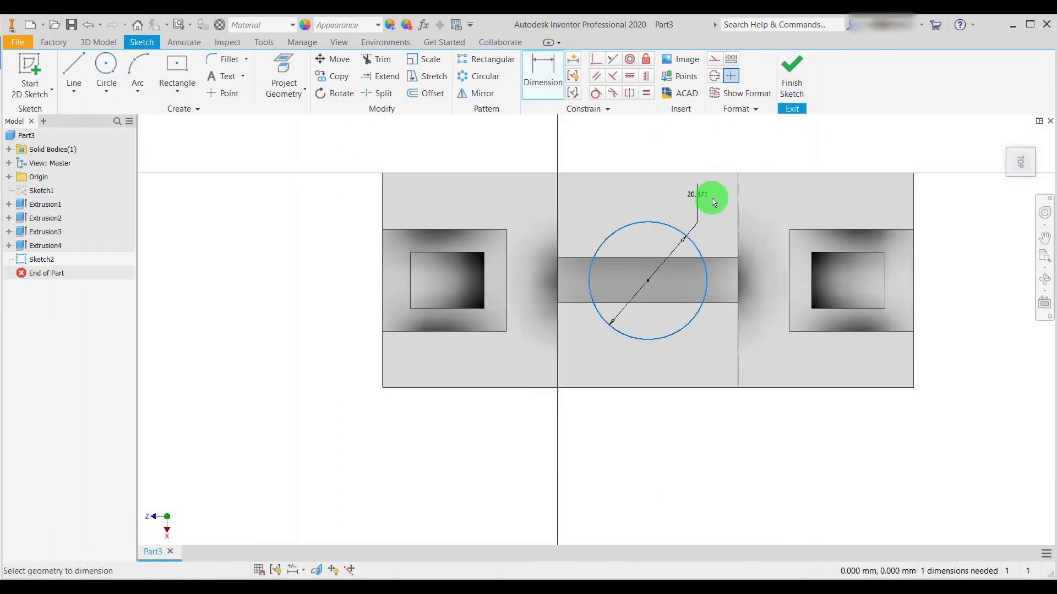
click(748, 156)
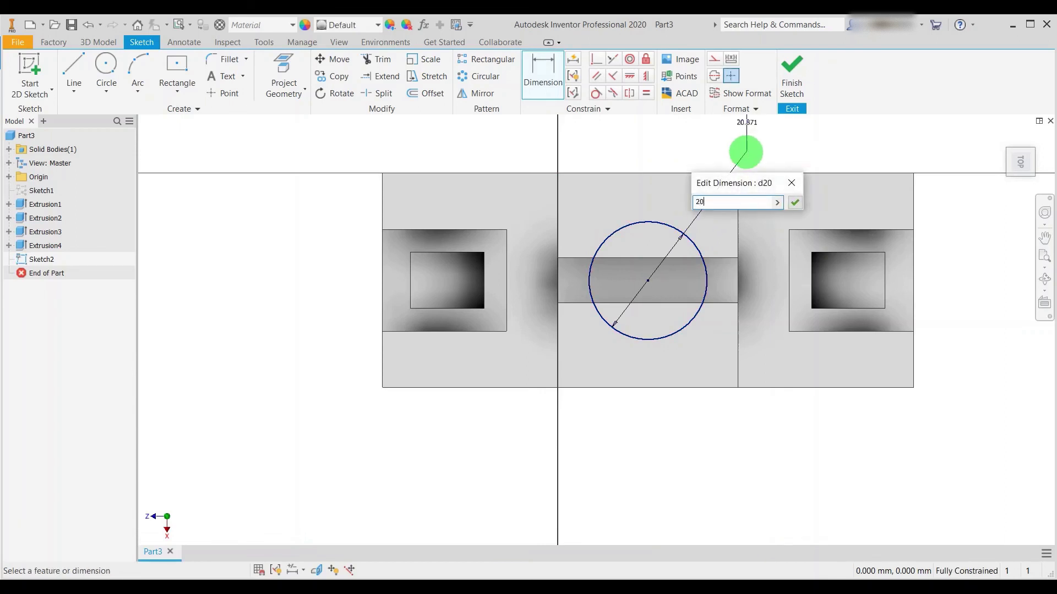
key(Return)
scroll(716, 215, down, 2)
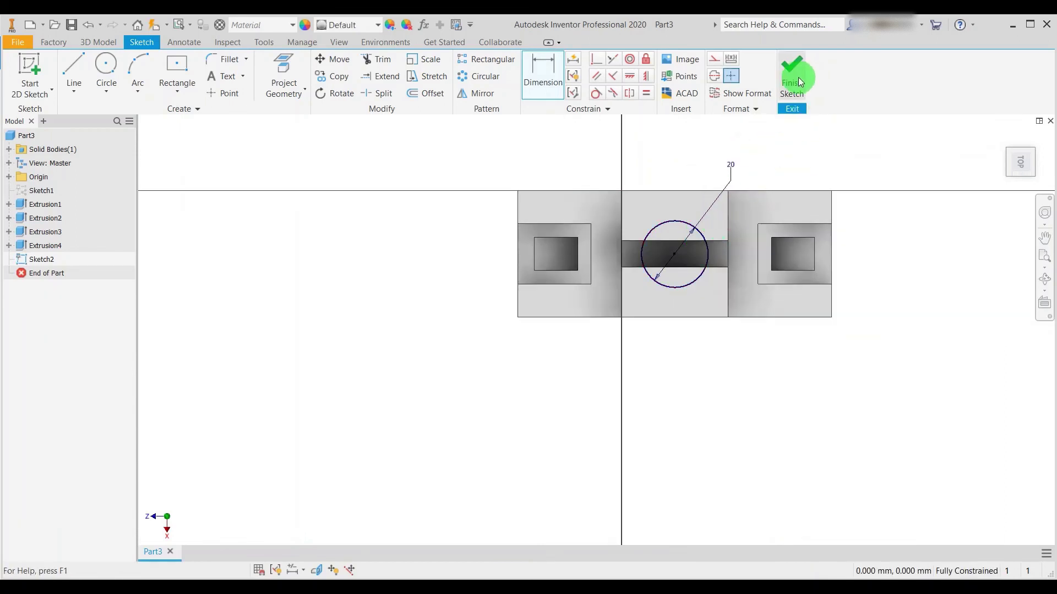
key(F6)
- Extrude the circle as a cut in the flipped direction, down to the floor face of the raised block's slot
scroll(716, 303, up, 3)
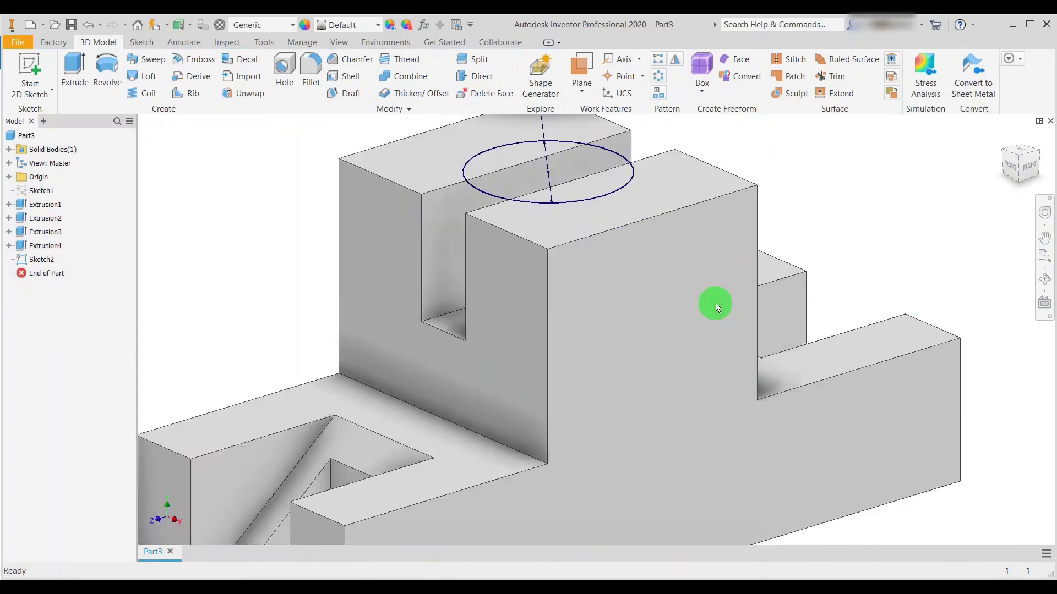
scroll(716, 303, down, 5)
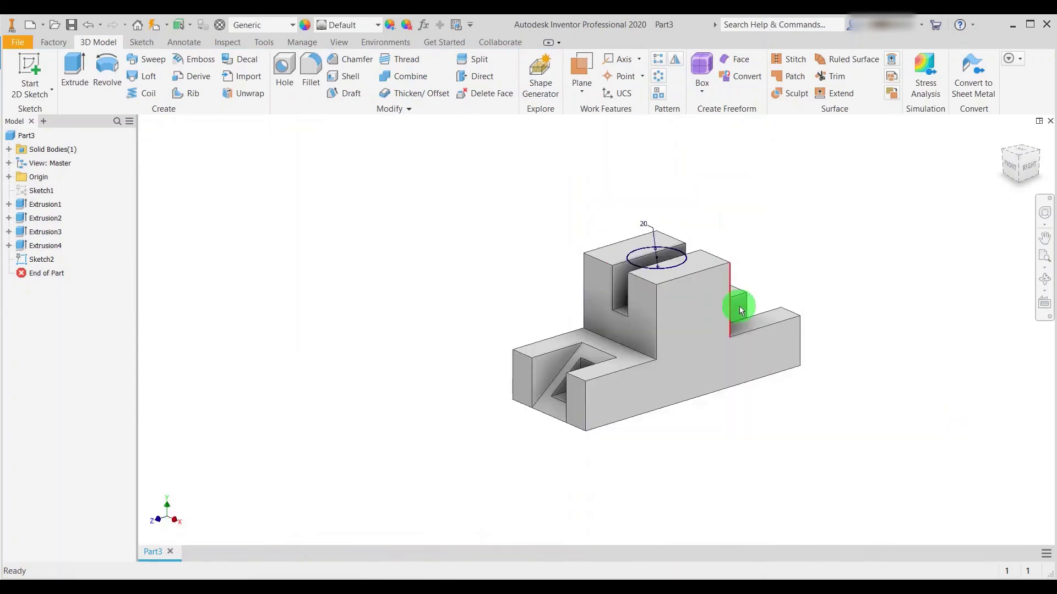
click(73, 66)
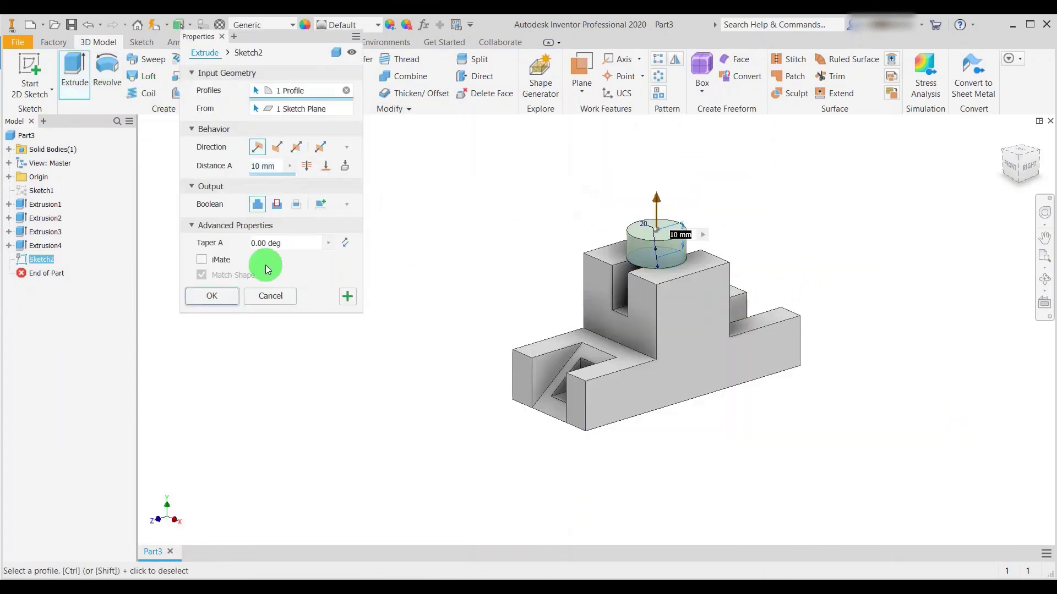
click(277, 149)
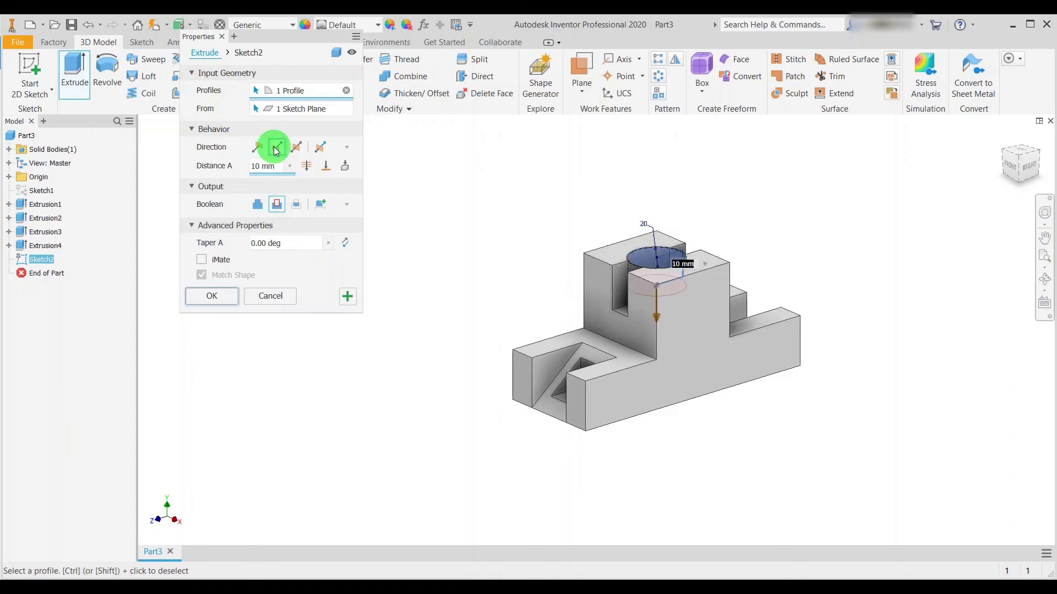
click(327, 165)
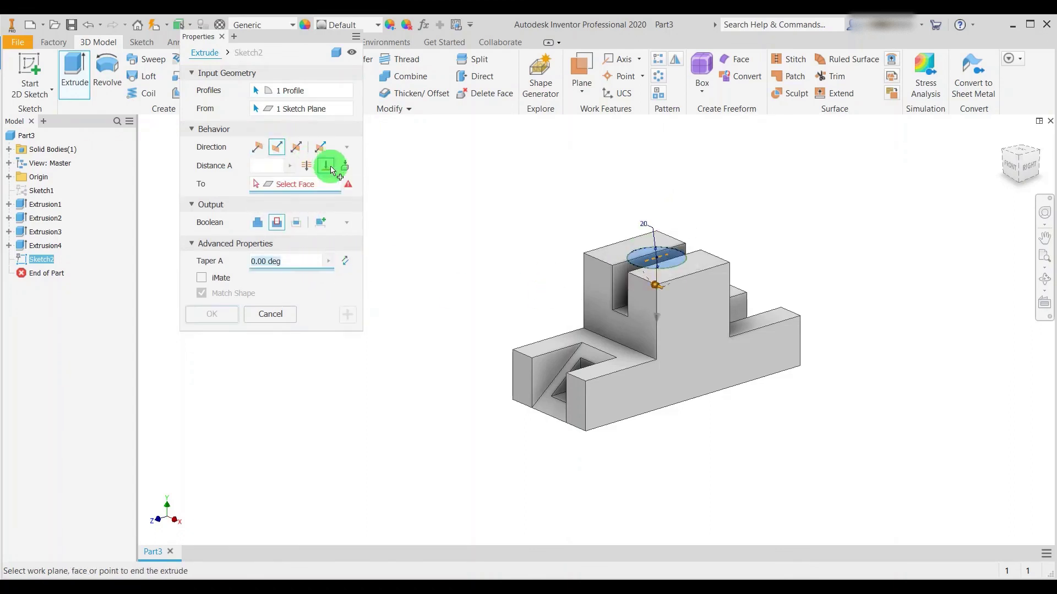
scroll(583, 283, up, 6)
click(788, 416)
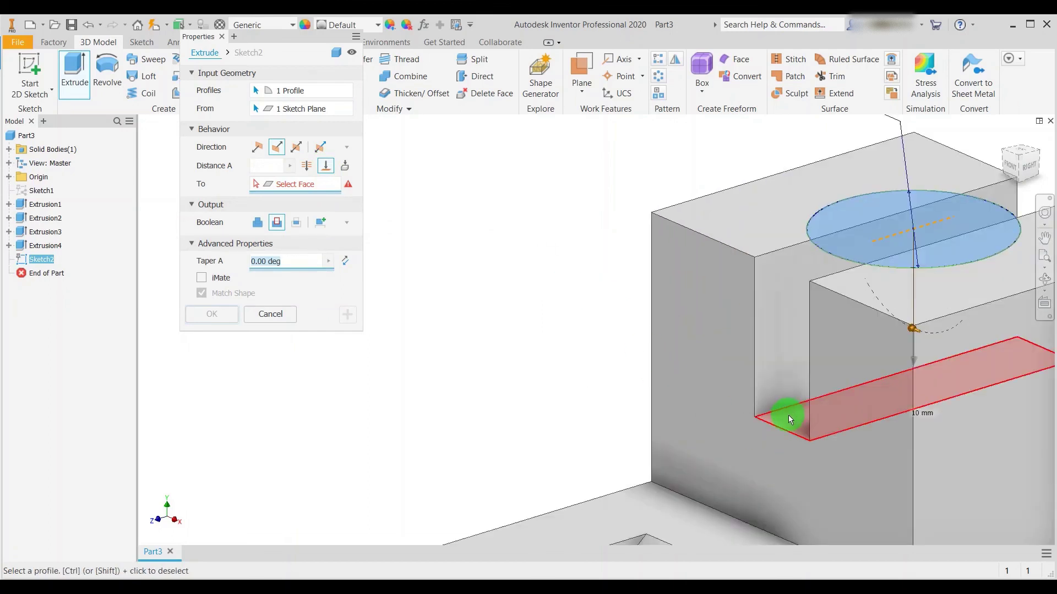
scroll(572, 374, down, 5)
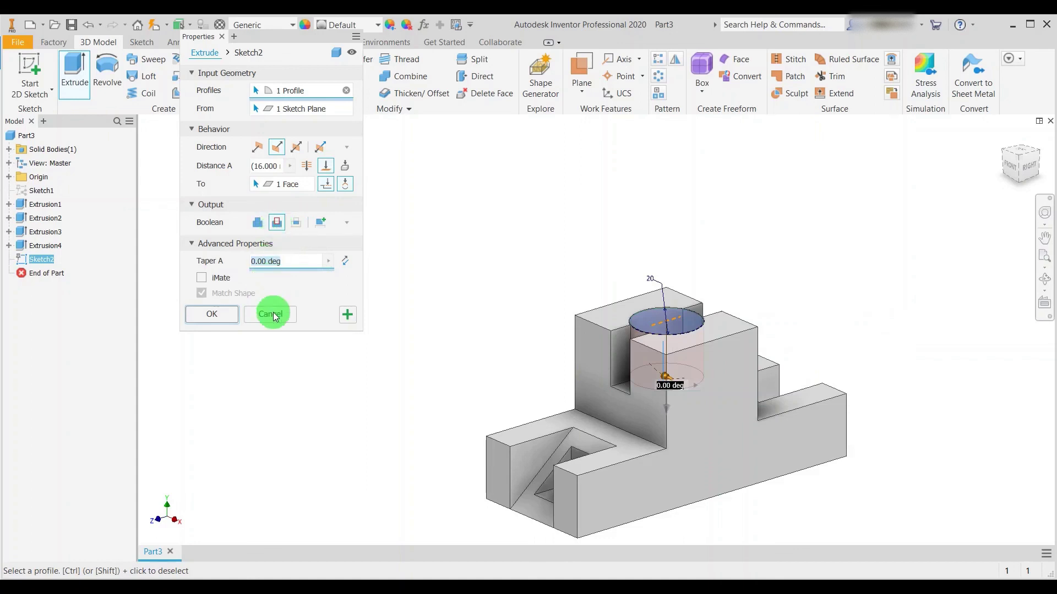
click(210, 315)
scroll(529, 299, down, 3)
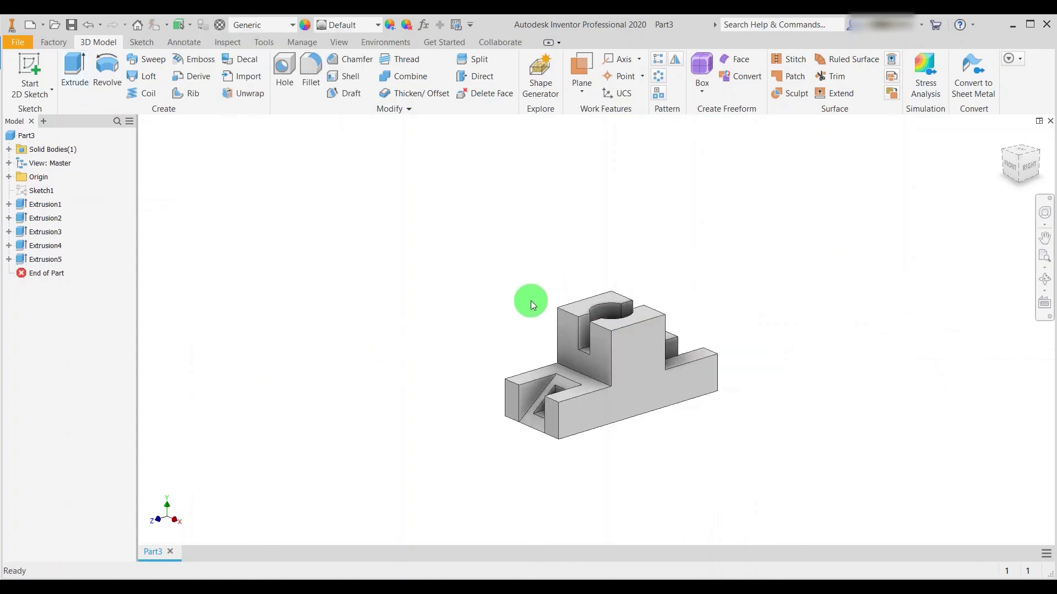
- Show the part in an isometric view and apply the Magenta appearance to it
click(1006, 137)
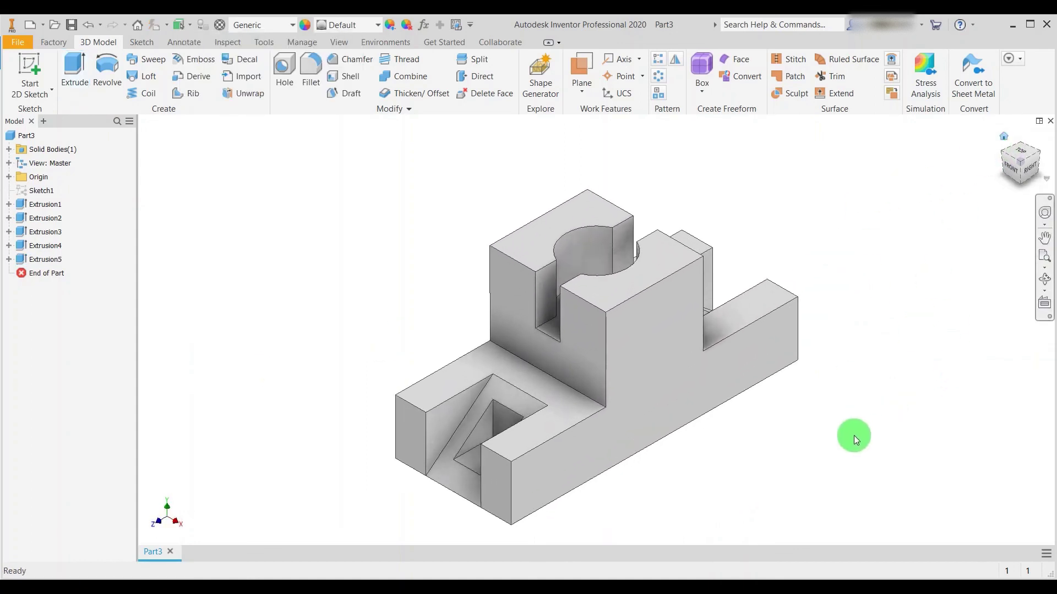
click(355, 28)
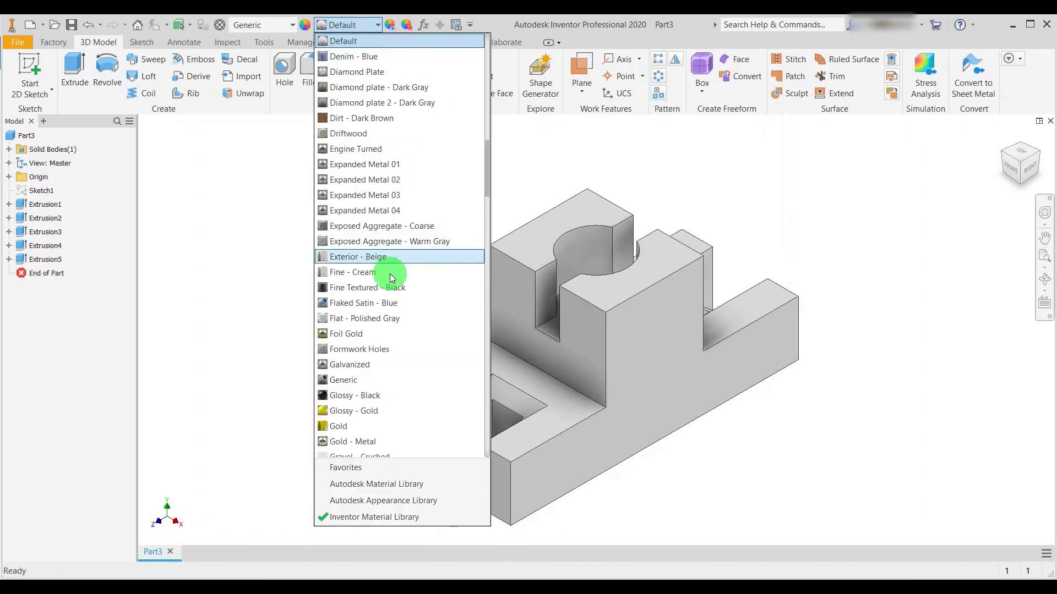
scroll(389, 333, down, 3)
scroll(388, 333, down, 8)
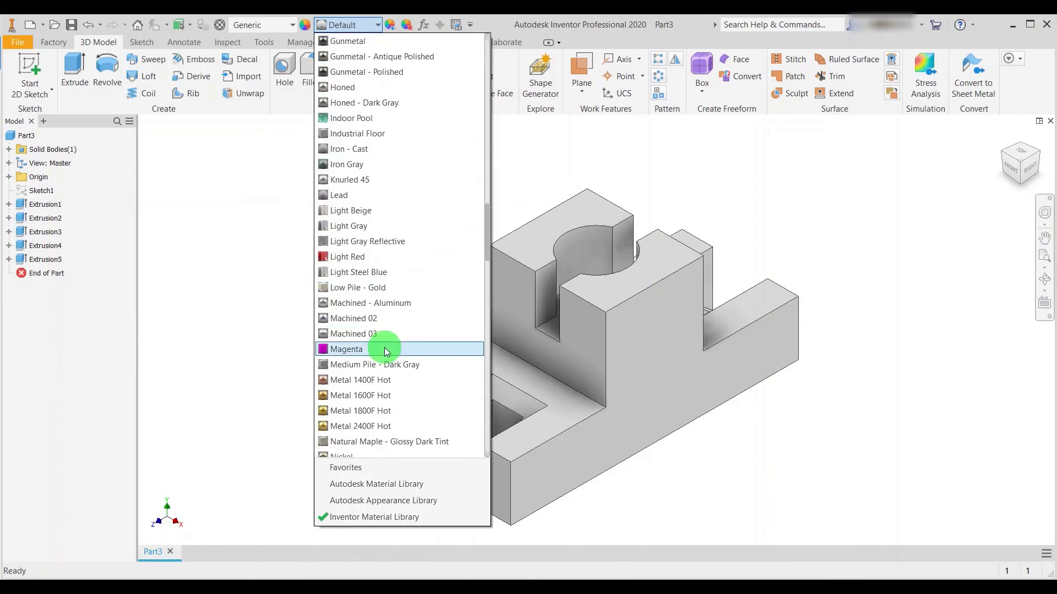
click(371, 301)
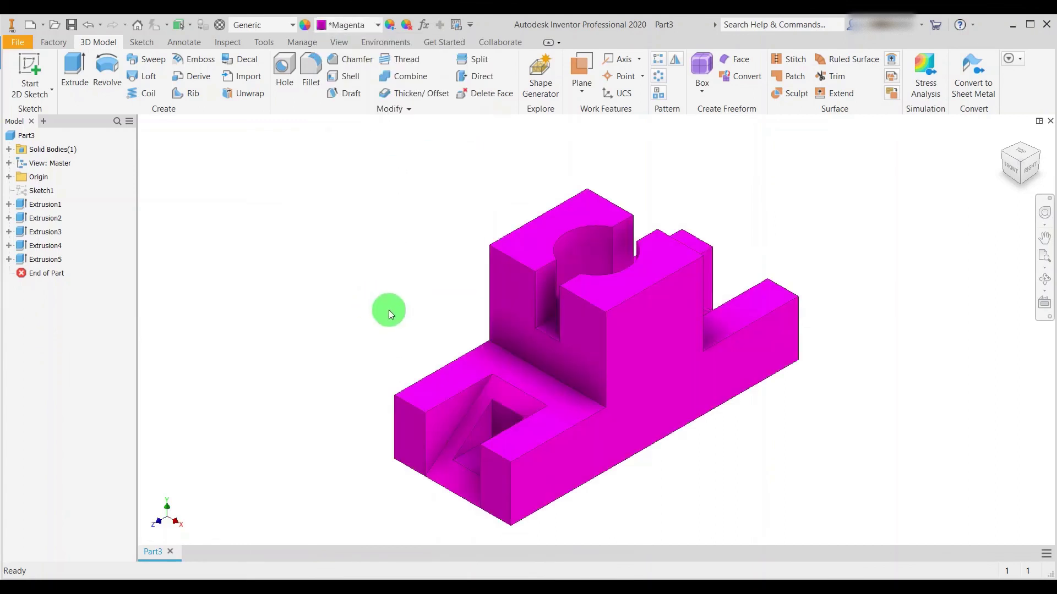
scroll(539, 428, down, 3)
scroll(606, 440, up, 4)
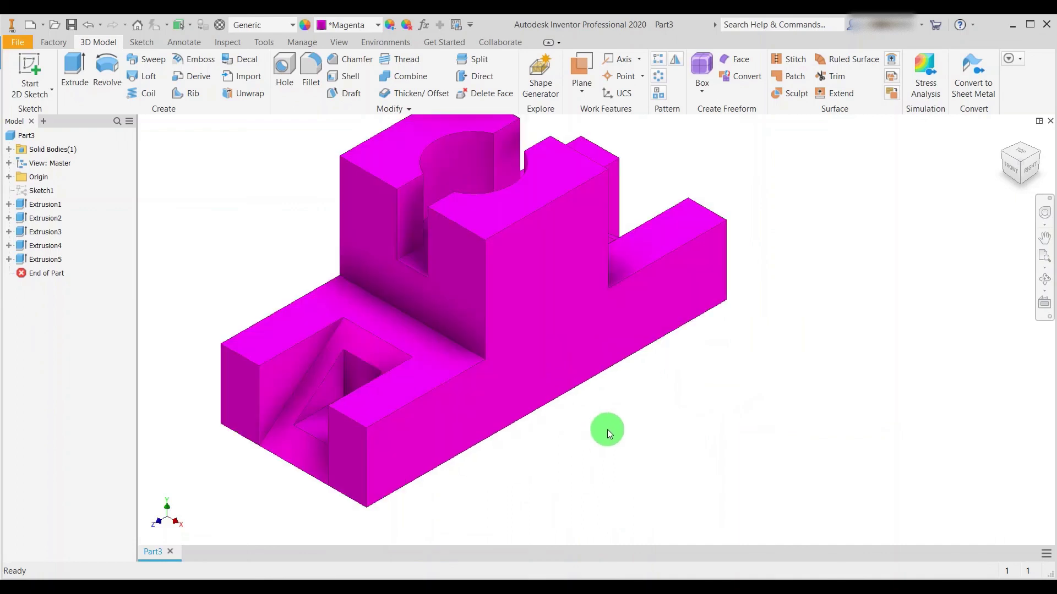
scroll(607, 430, down, 2)
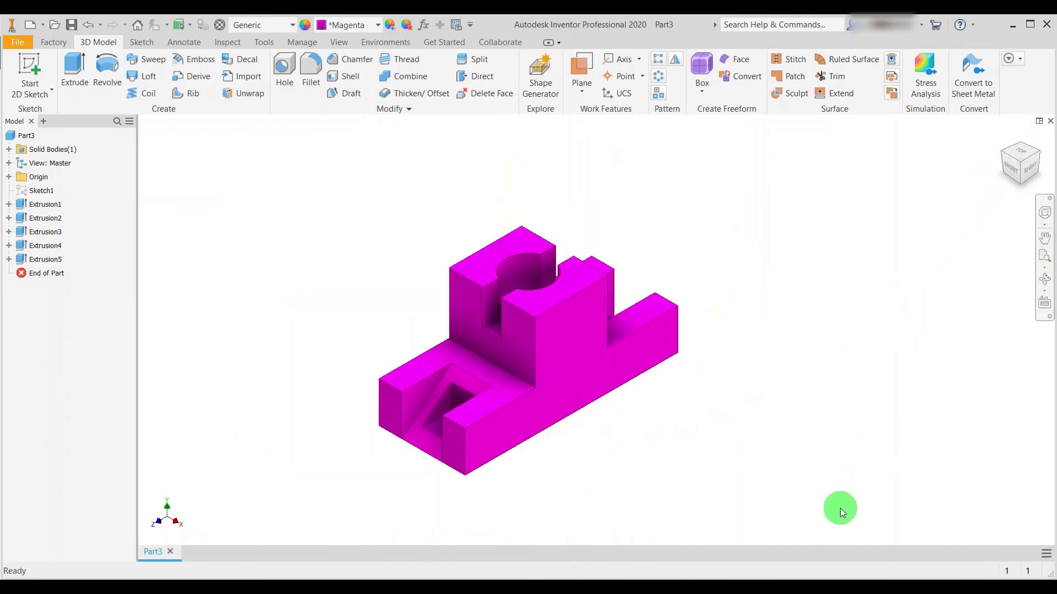
- Bring up the reference drawing 20.JPG beside the part and compare the finished model with it
key(alt+Tab)
click(1009, 26)
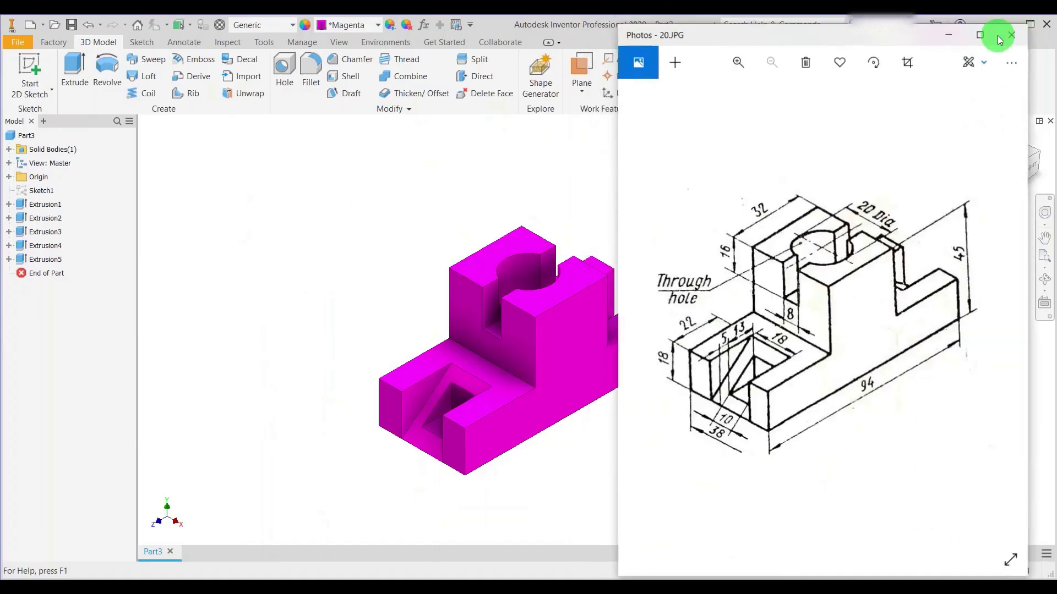
scroll(460, 360, up, 2)
scroll(483, 348, down, 2)
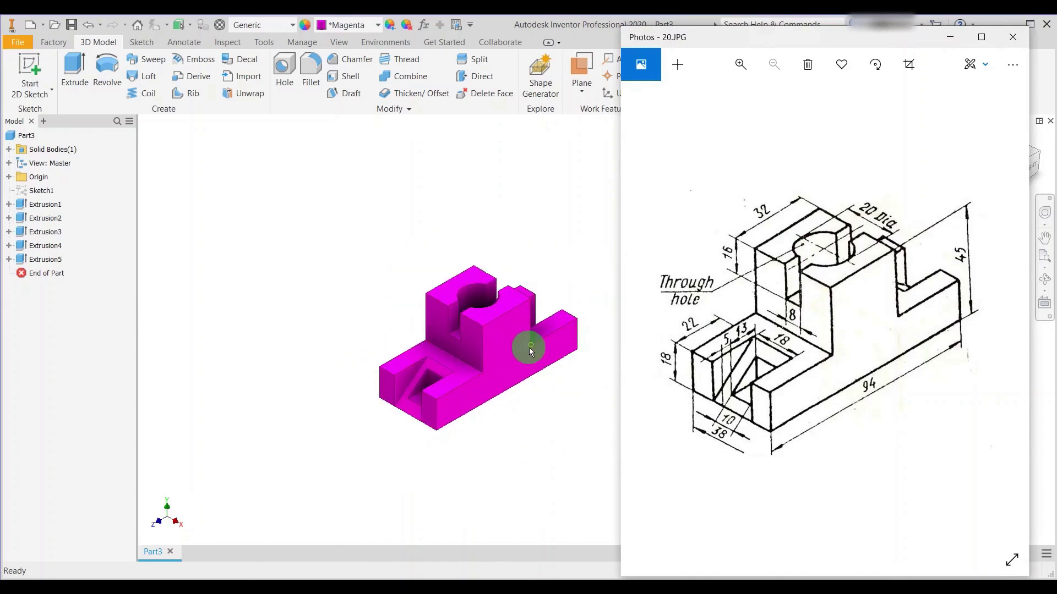
scroll(530, 347, up, 2)
scroll(599, 325, down, 1)
scroll(594, 342, up, 3)
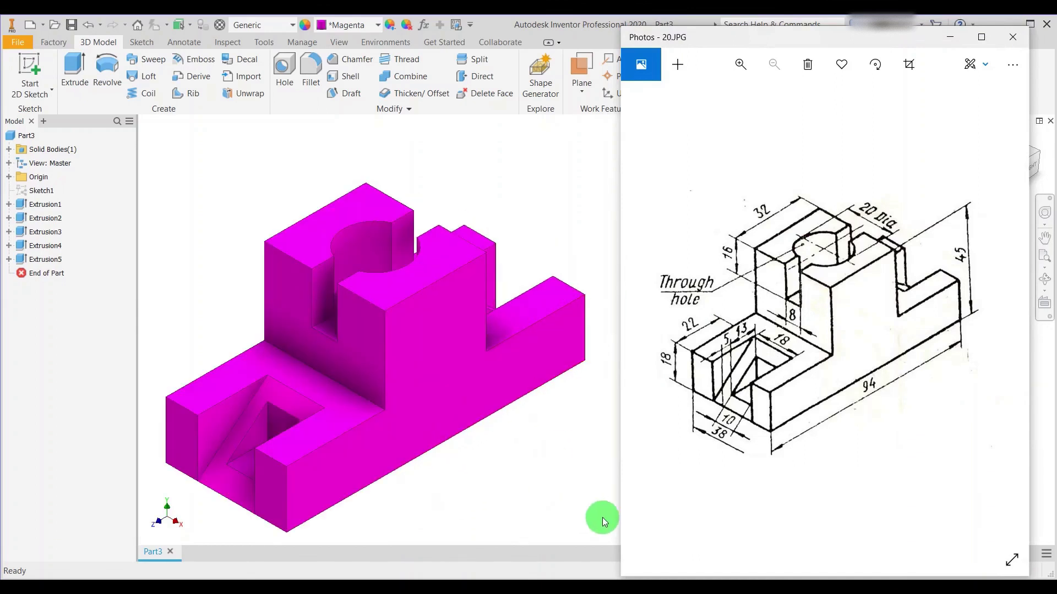